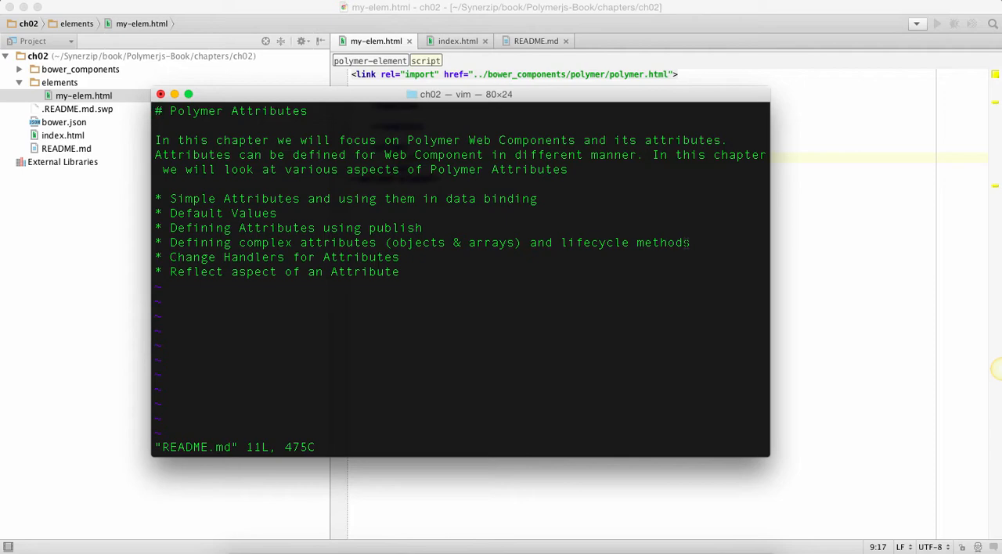
Bring the my-elem.html editor in WebStorm to the front from behind the vim terminal
{"action": "left_click", "coordinate": [58, 345]}
Add <span>My-Elem</span> inside the template, then switch to index.html, which uses <my-elem>
{"action": "left_click", "coordinate": [446, 321]}
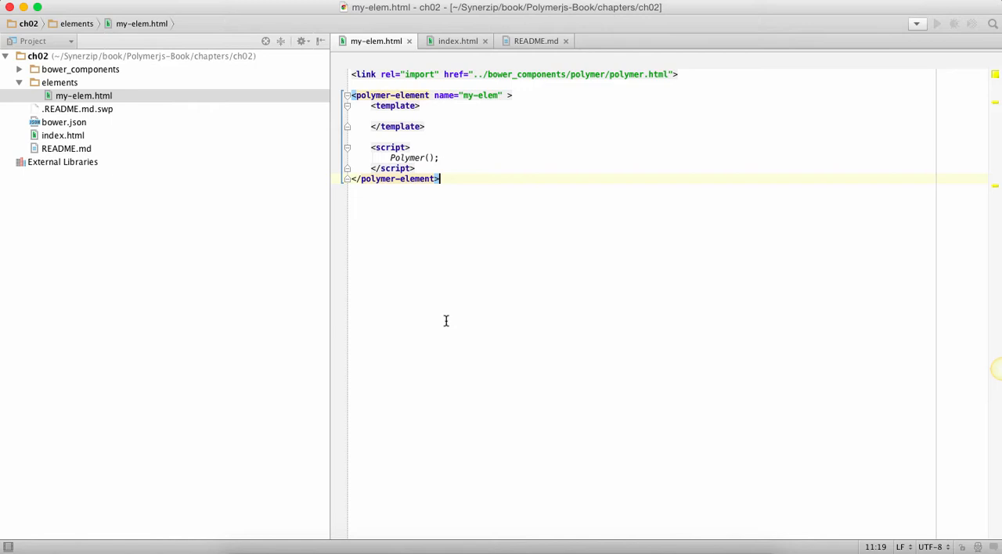
{"action": "left_click", "coordinate": [507, 95]}
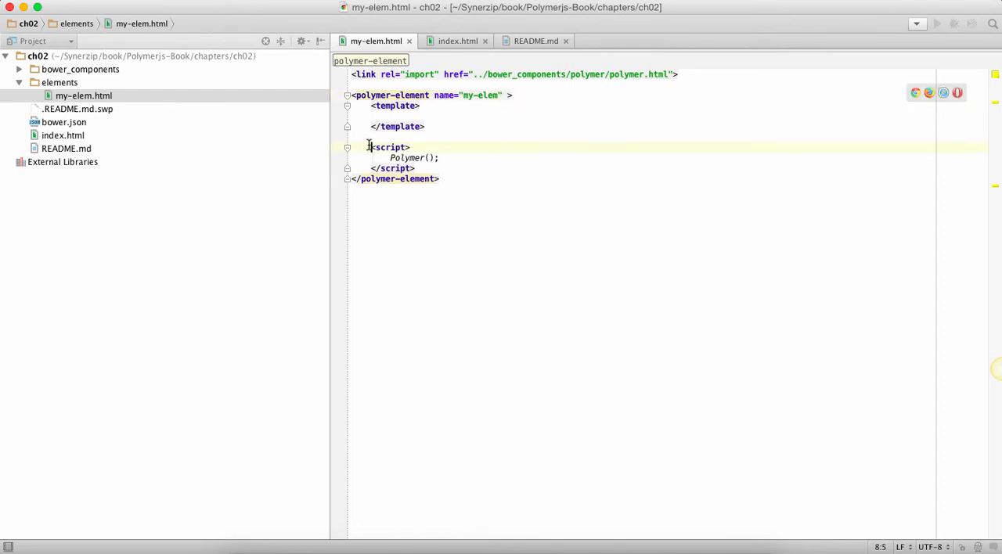
{"action": "left_click_drag", "start_coordinate": [371, 147], "coordinate": [441, 158]}
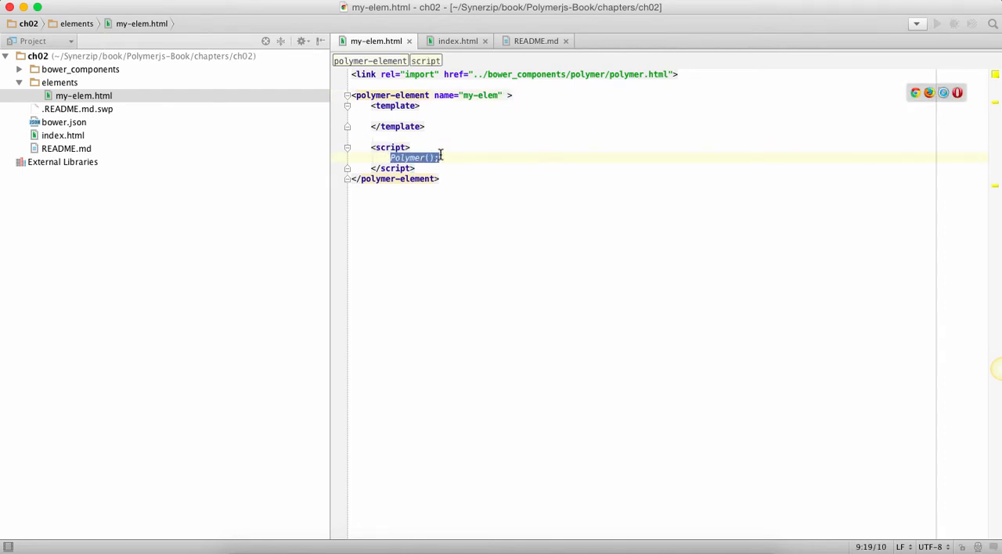
{"action": "left_click", "coordinate": [387, 116]}
{"action": "key", "text": "Tab"}
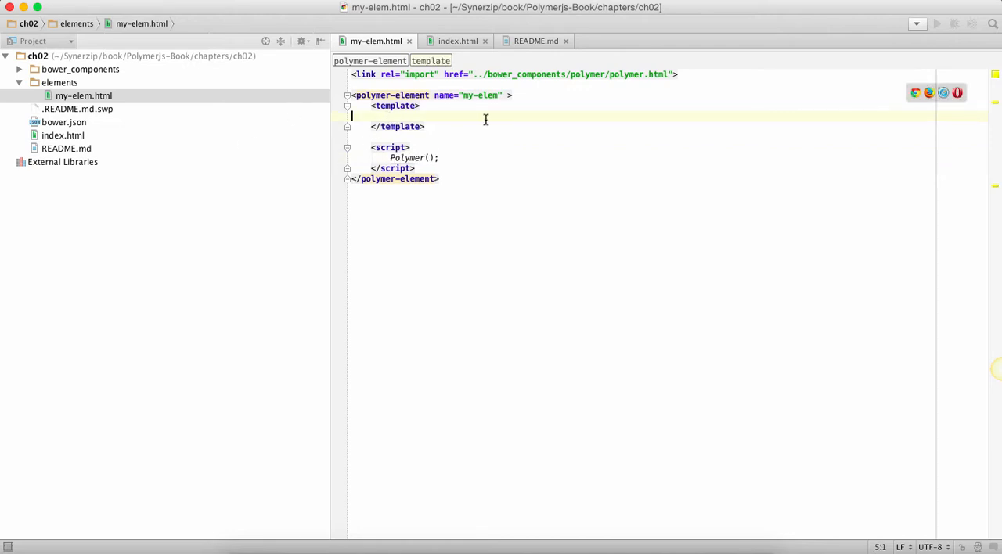
{"action": "type", "text": "<span"}
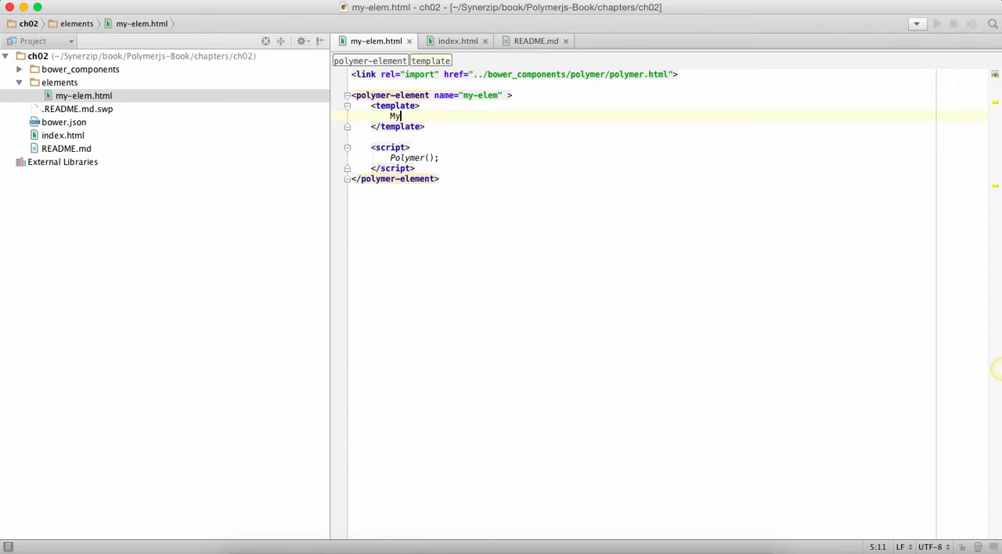
{"action": "type", "text": ">"}
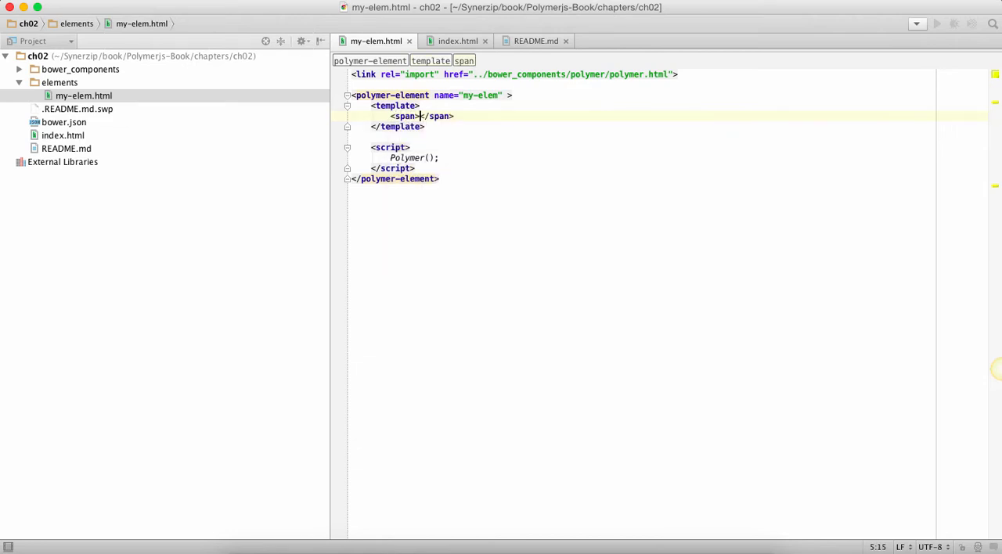
{"action": "type", "text": "My-Elem"}
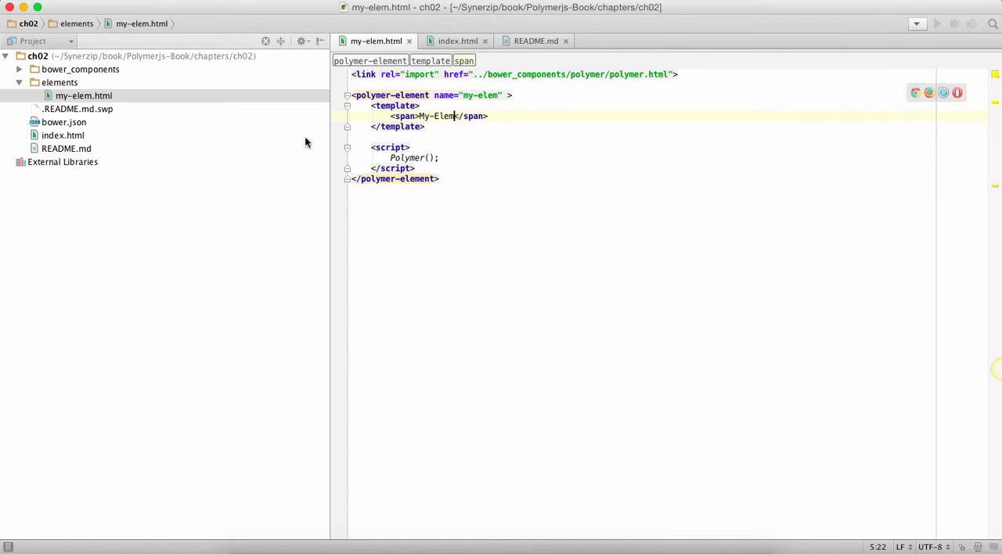
{"action": "double_click", "coordinate": [98, 136]}
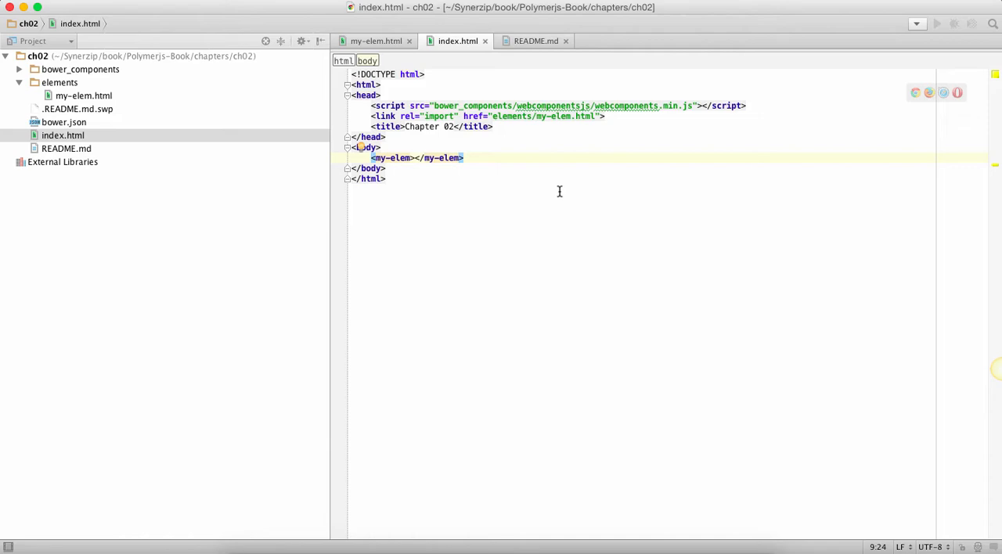
Open index.html in Chrome from the Project pane so it renders My-Elem
{"action": "left_click", "coordinate": [187, 141]}
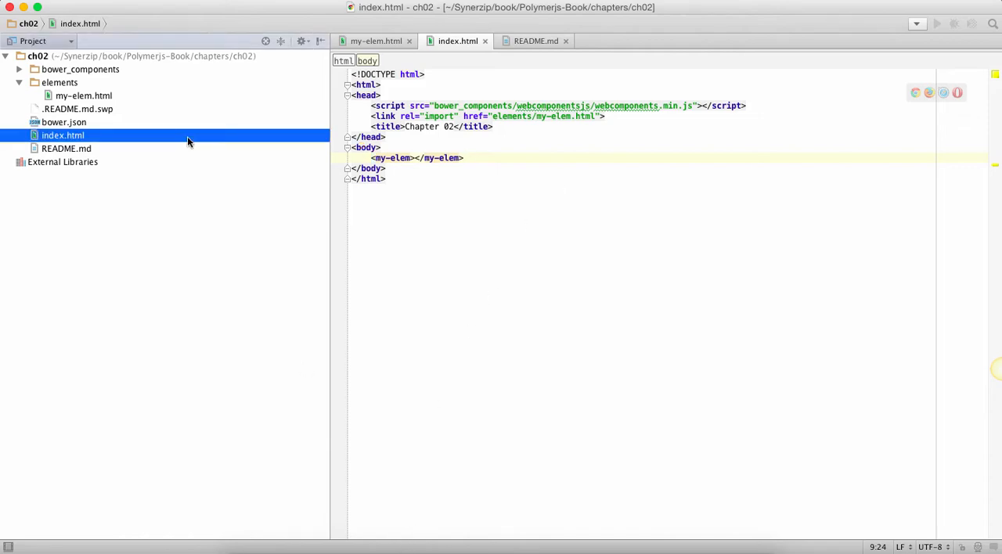
{"action": "right_click", "coordinate": [187, 141]}
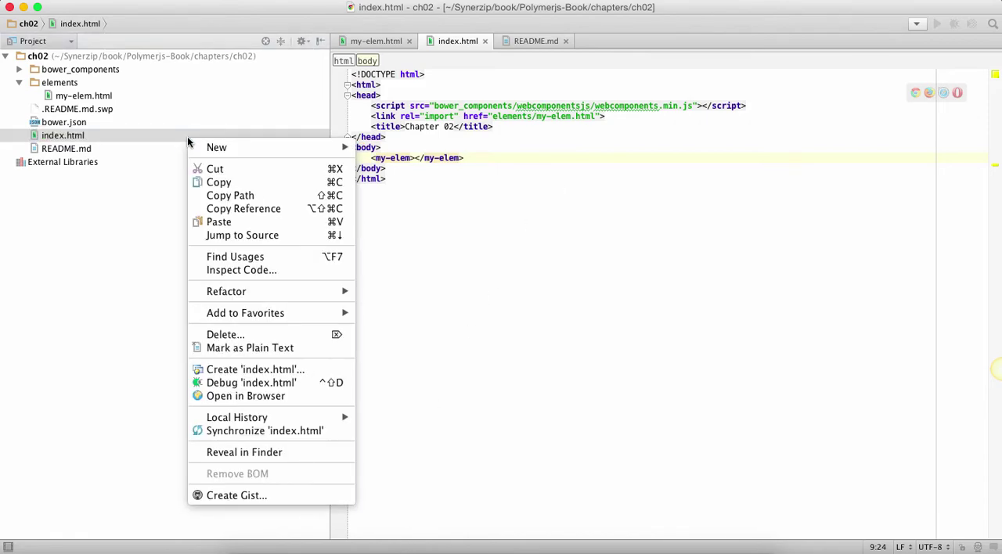
{"action": "left_click", "coordinate": [279, 401]}
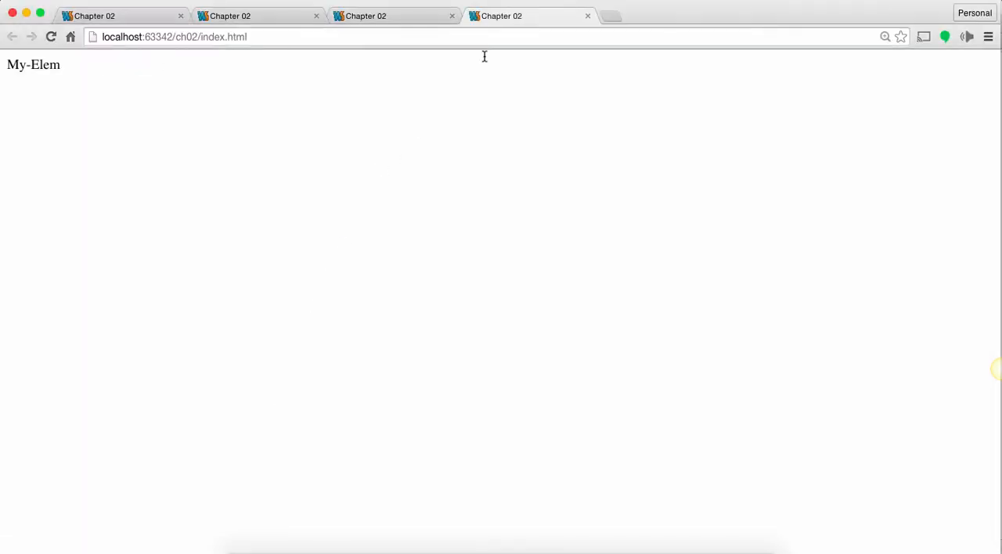
Close the other Chapter 02 tabs in Chrome and return to WebStorm
{"action": "right_click", "coordinate": [515, 21]}
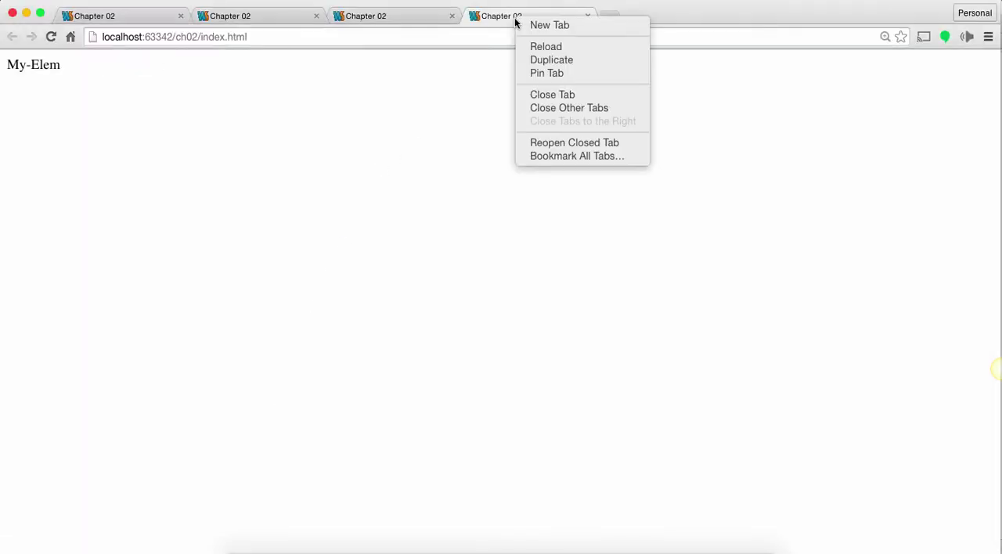
{"action": "left_click", "coordinate": [571, 108]}
{"action": "left_click", "coordinate": [376, 548]}
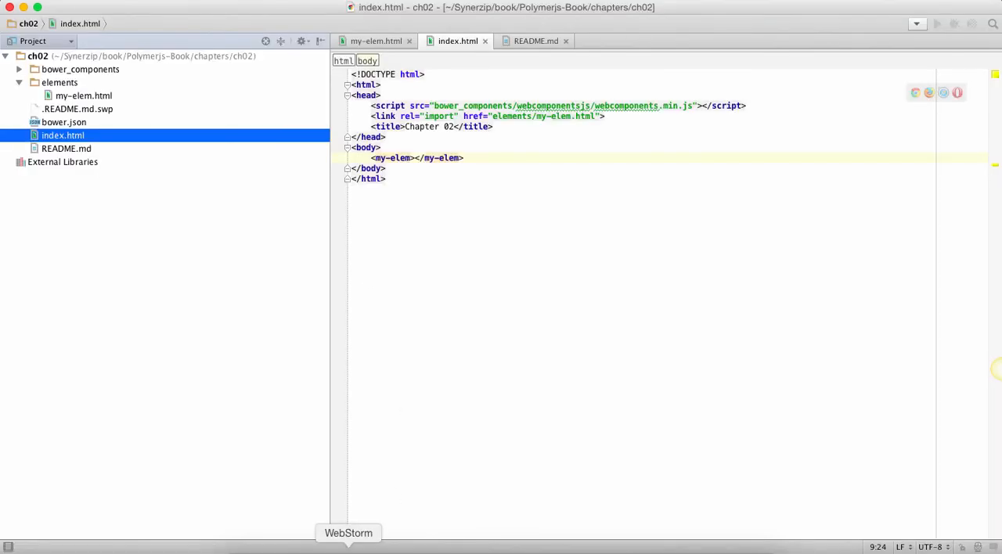
Add attributes="name counter" to polymer-element and clear the My-Elem placeholder text
{"action": "double_click", "coordinate": [84, 95]}
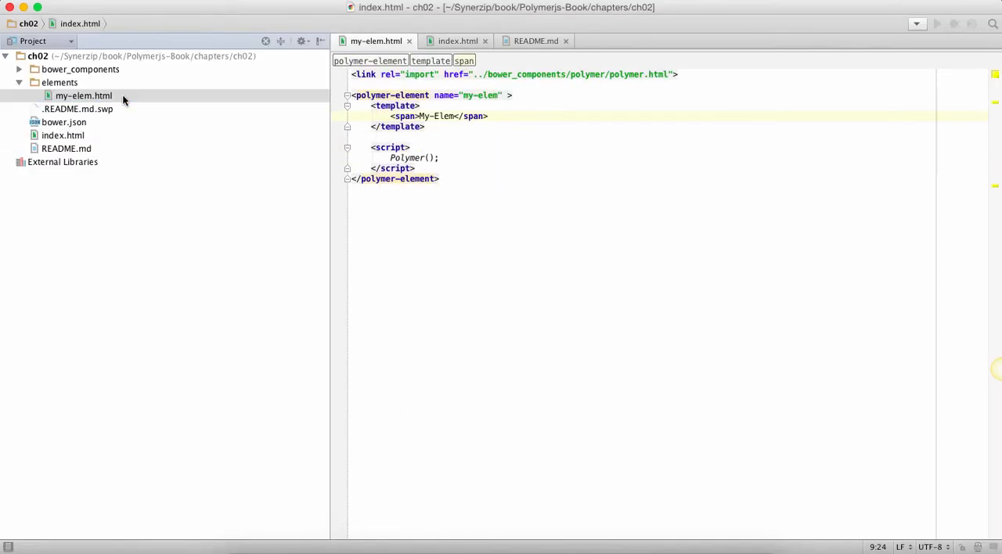
{"action": "left_click", "coordinate": [509, 94]}
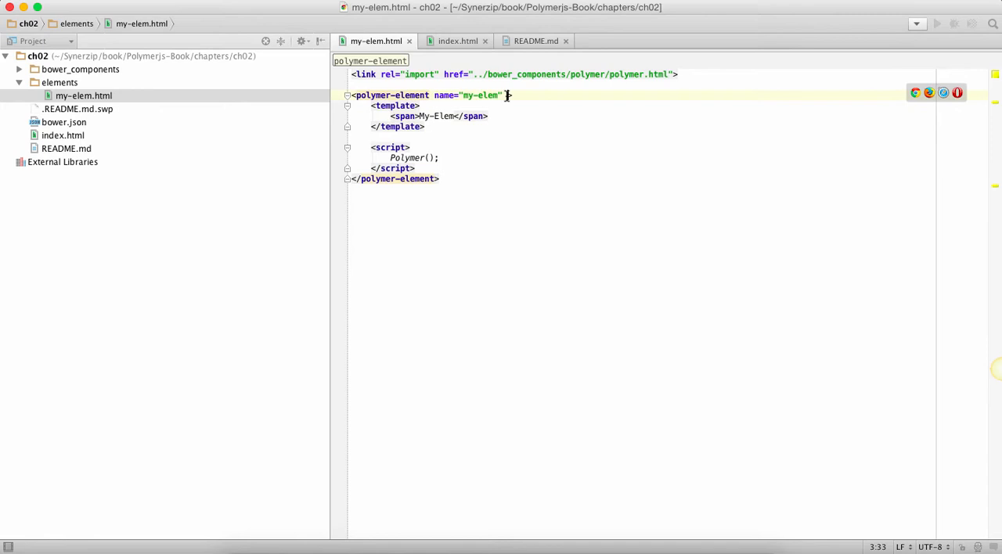
{"action": "type", "text": "attribute"}
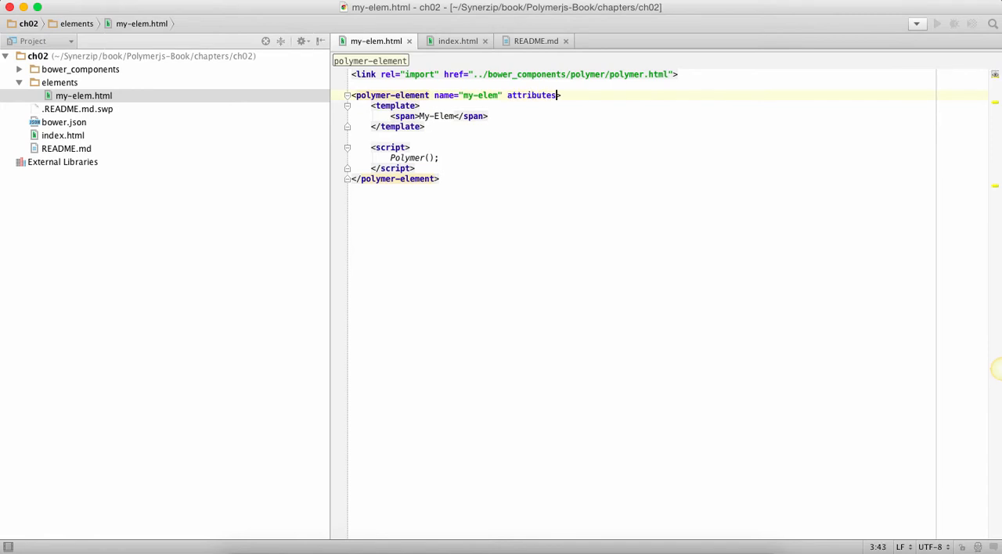
{"action": "type", "text": "s=\""}
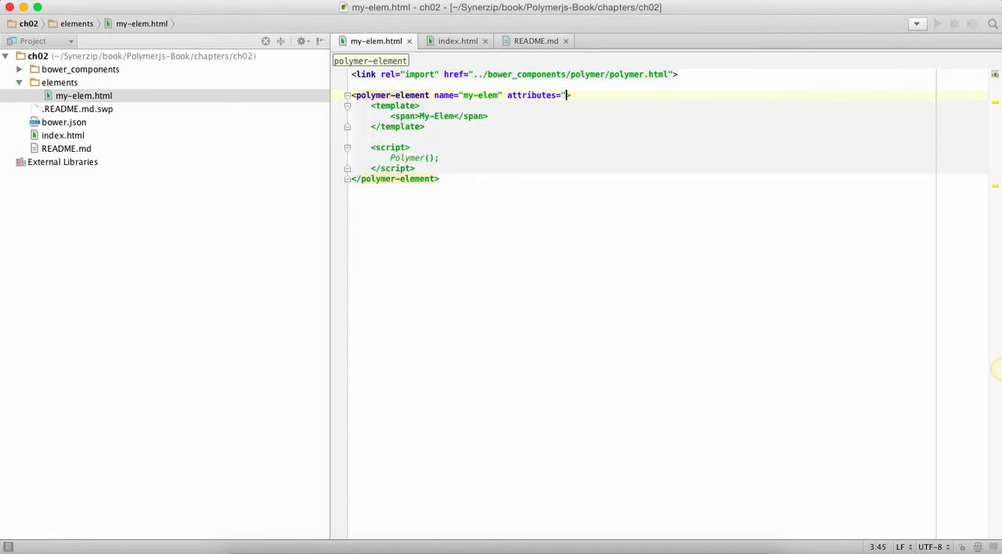
{"action": "type", "text": "name cou"}
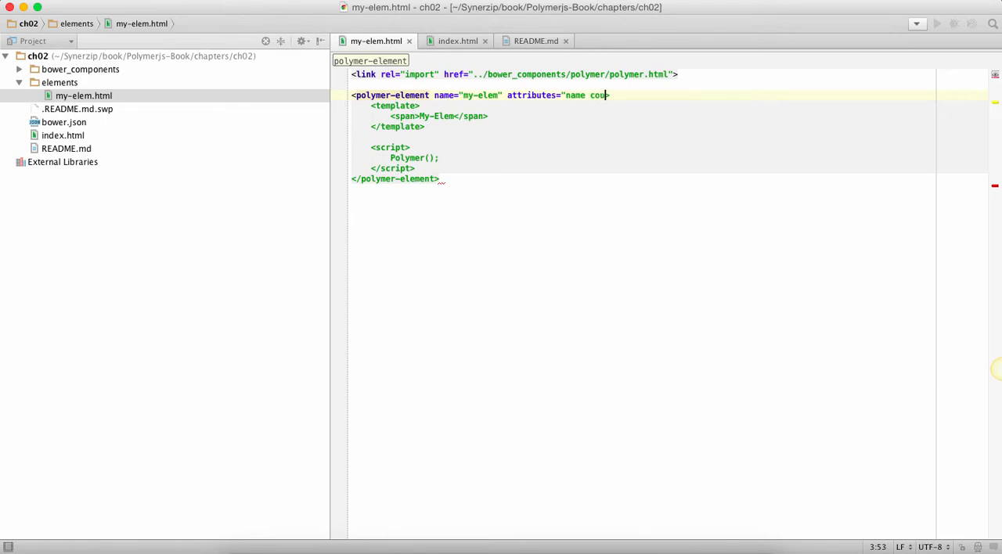
{"action": "type", "text": "nter\">"}
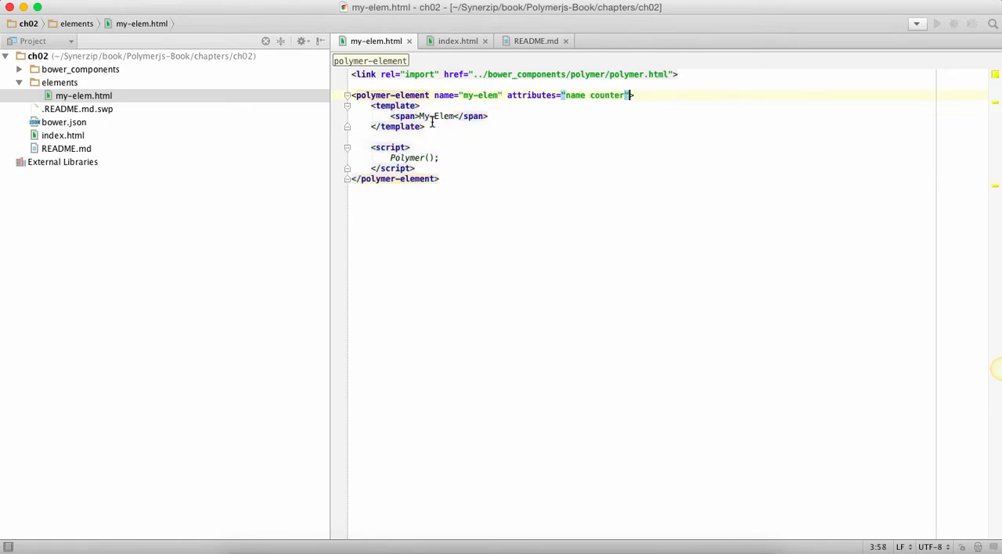
{"action": "left_click_drag", "start_coordinate": [422, 116], "coordinate": [454, 116]}
{"action": "key", "text": "BackSpace"}
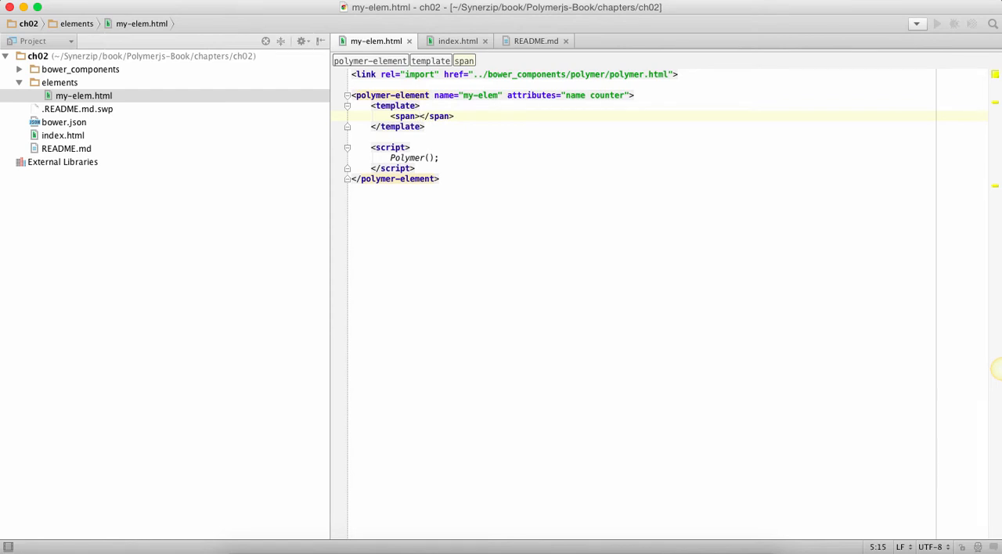
{"action": "type", "text": "Name is {{"}
{"action": "type", "text": "name}}"}
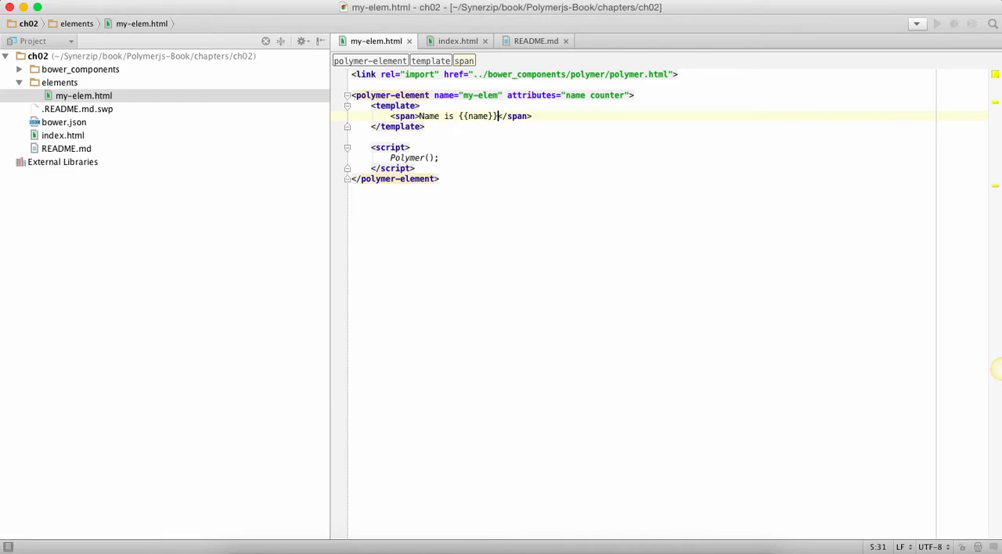
Make the template show Name is {{name}}<br> and a duplicated line edited to Counter is {{counter}}
{"action": "key", "text": "End"}
{"action": "type", "text": "<br"}
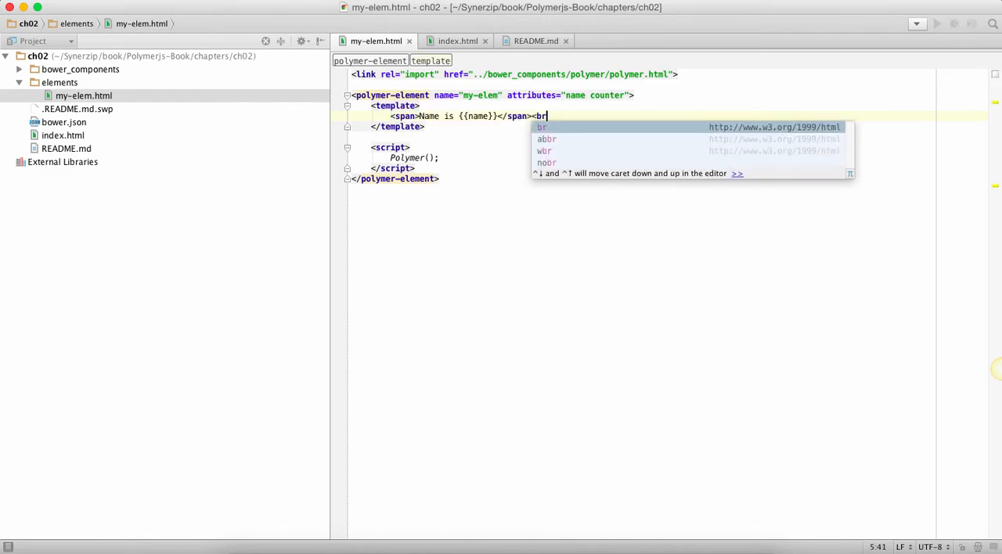
{"action": "type", "text": ">"}
{"action": "key", "text": "Return"}
{"action": "type", "text": "<span>Name is {{name}}</span><br>"}
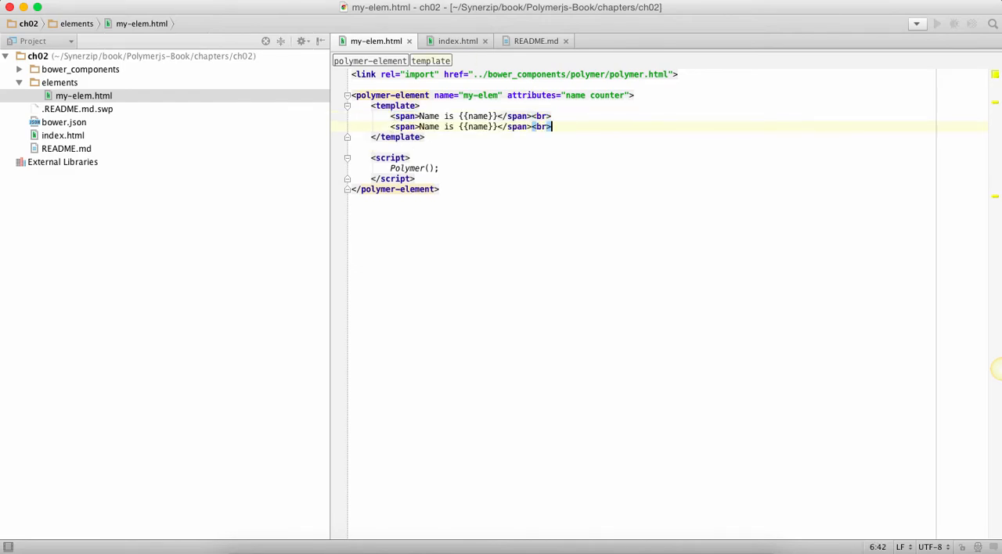
{"action": "double_click", "coordinate": [428, 126]}
{"action": "type", "text": "Counter"}
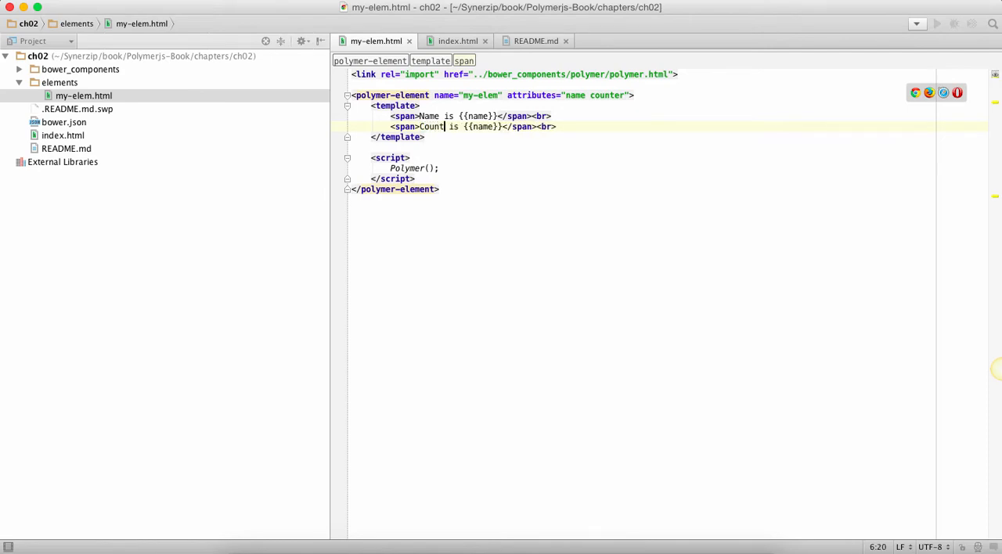
{"action": "double_click", "coordinate": [489, 126]}
{"action": "type", "text": "counter"}
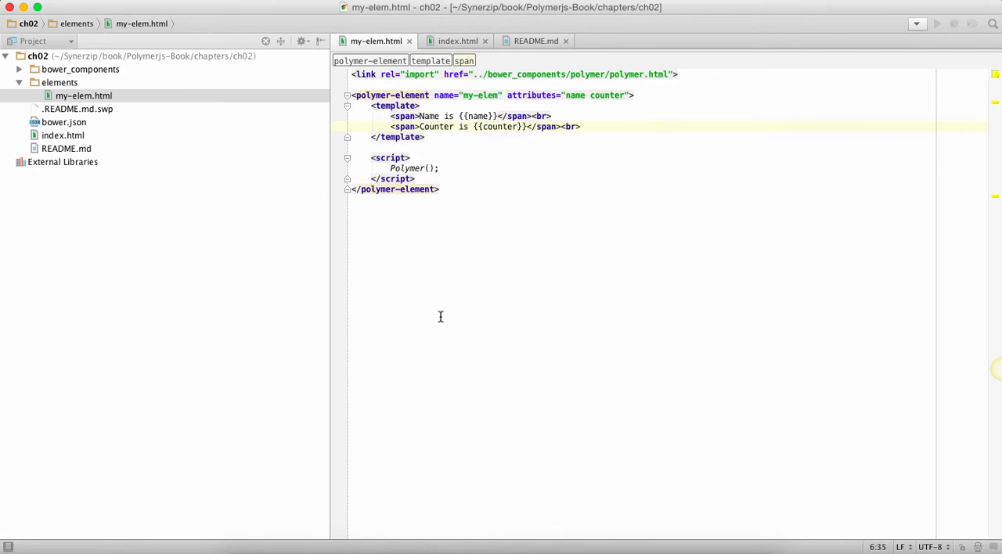
Reload the Chrome page so it renders the empty Name is and Counter is lines
{"action": "key", "text": "super+Tab"}
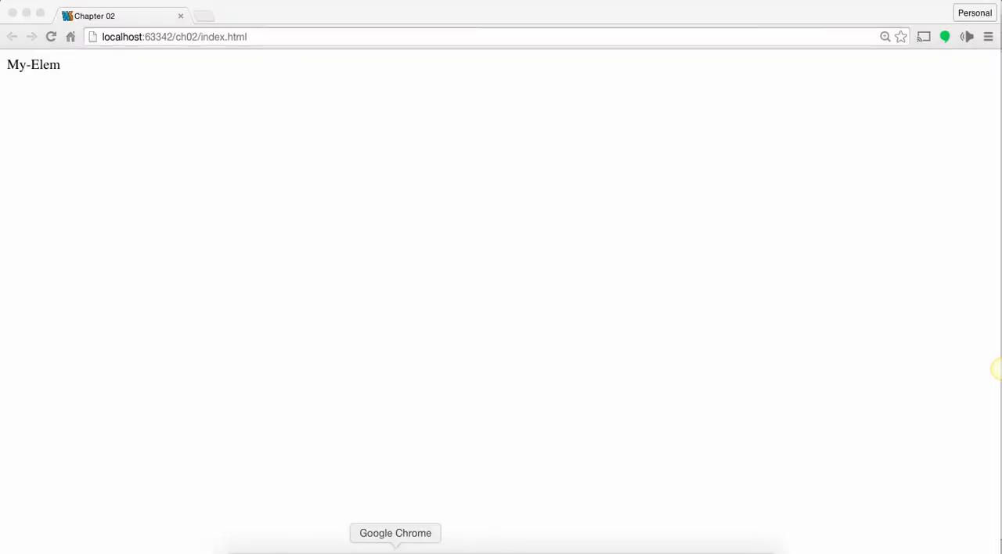
{"action": "left_click", "coordinate": [50, 37]}
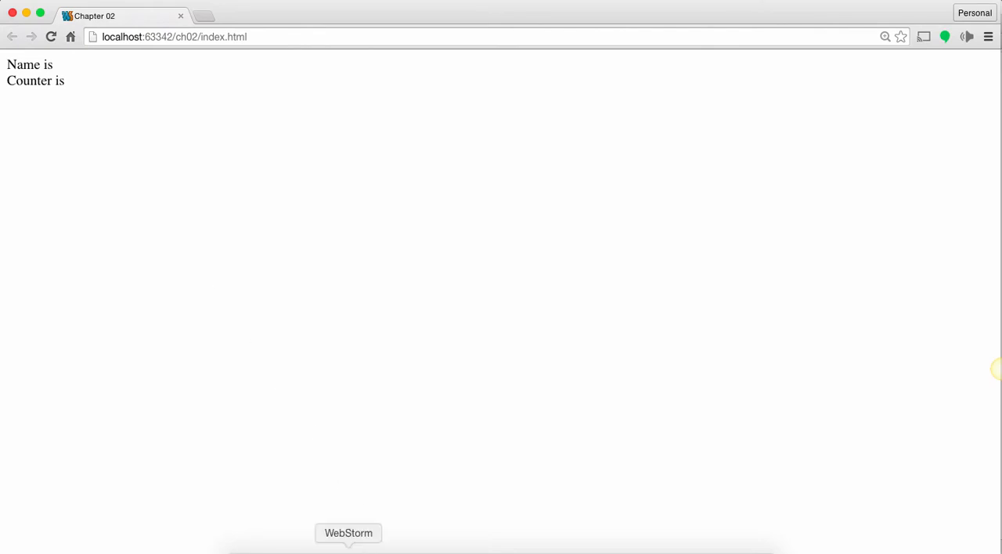
Inside Polymer() add an object literal with name:"my-elem" and counter:0
{"action": "left_click", "coordinate": [348, 533]}
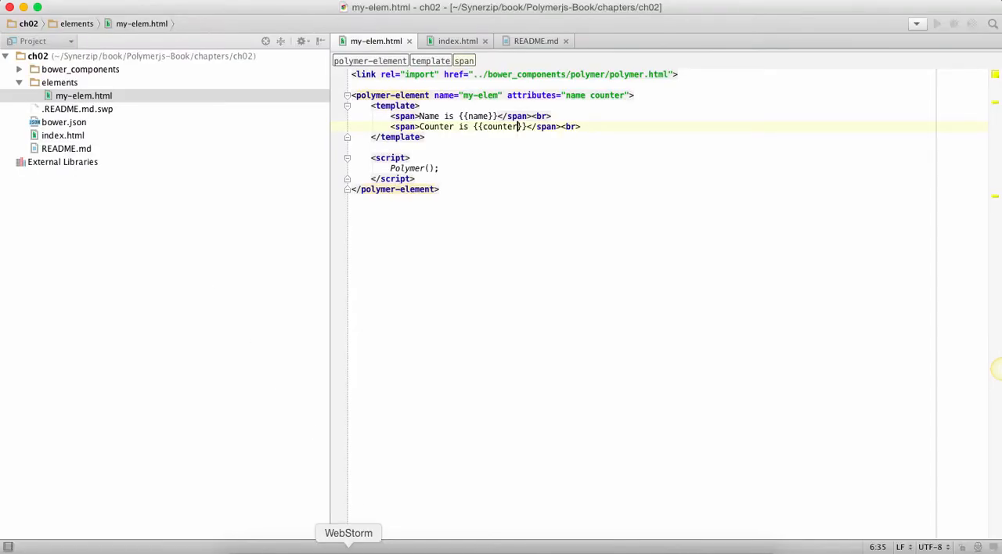
{"action": "left_click", "coordinate": [429, 166]}
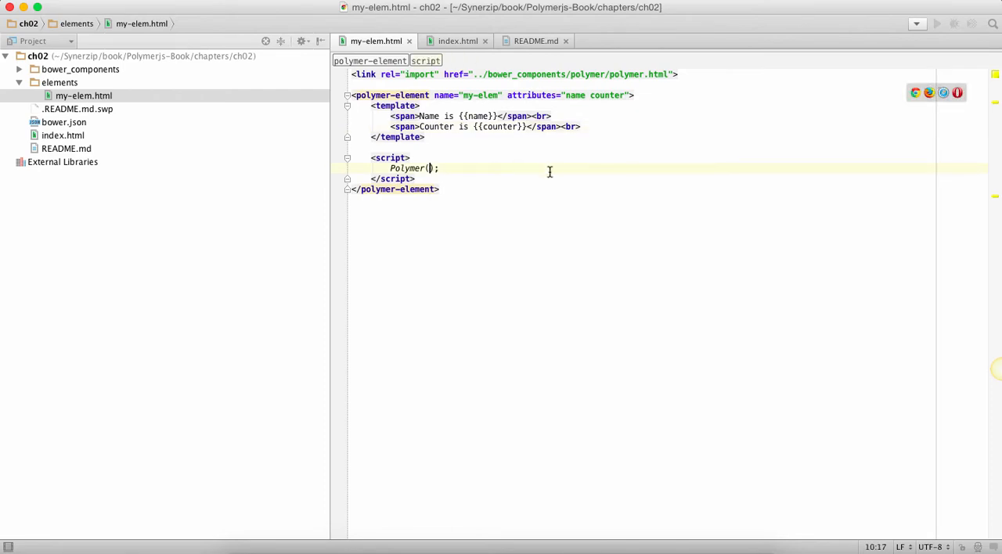
{"action": "type", "text": "{"}
{"action": "key", "text": "Return"}
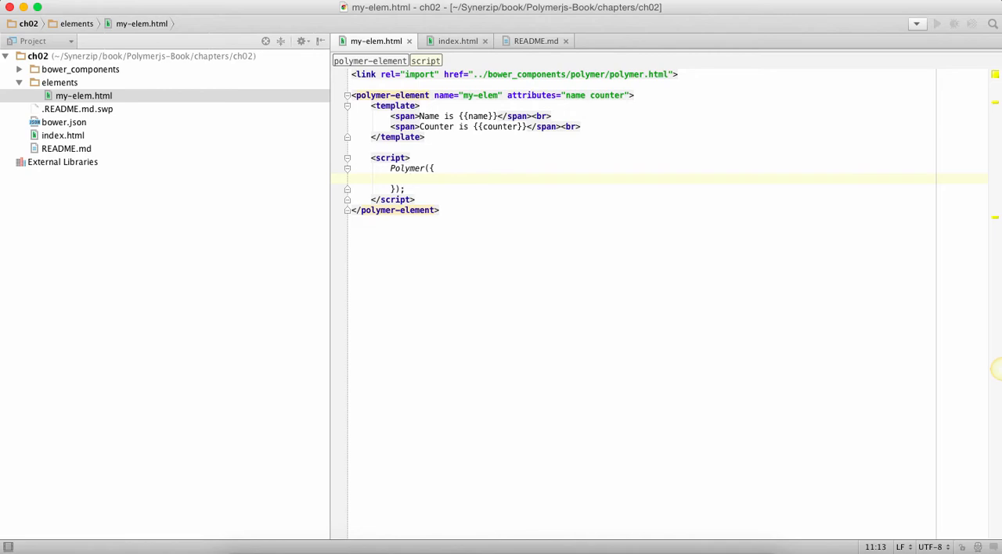
{"action": "type", "text": "name"}
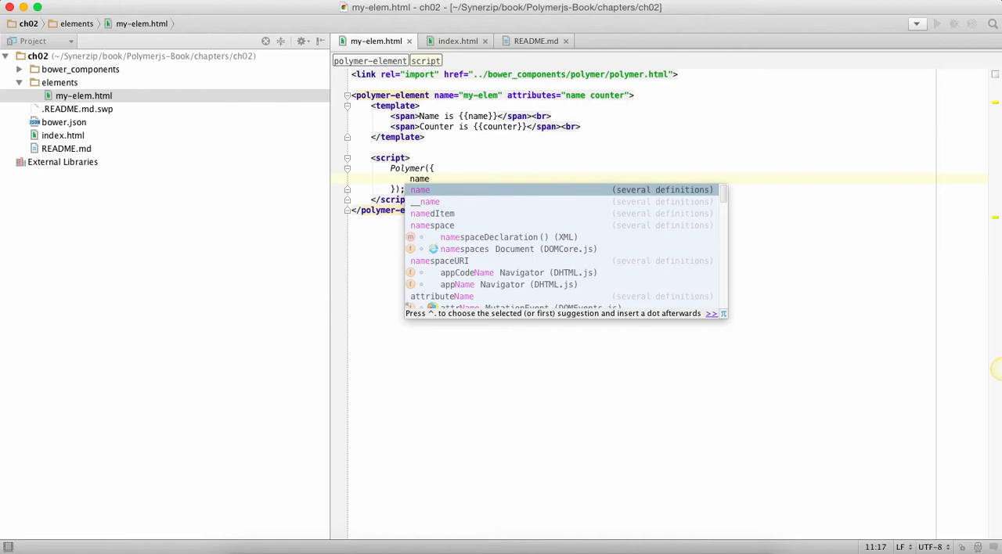
{"action": "key", "text": "Escape"}
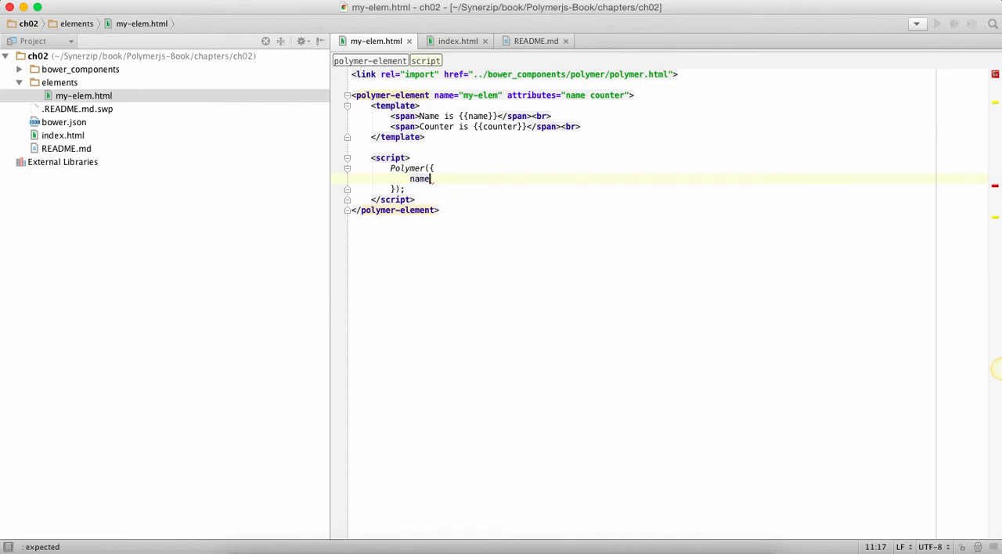
{"action": "type", "text": ":"}
{"action": "type", "text": "\"my-elem"}
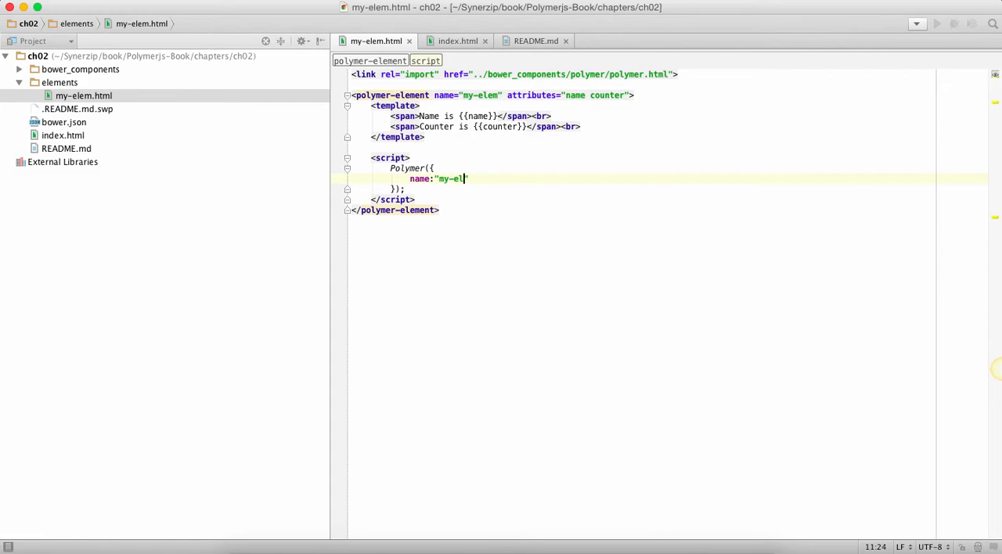
{"action": "type", "text": "\""}
{"action": "type", "text": ","}
{"action": "key", "text": "Return"}
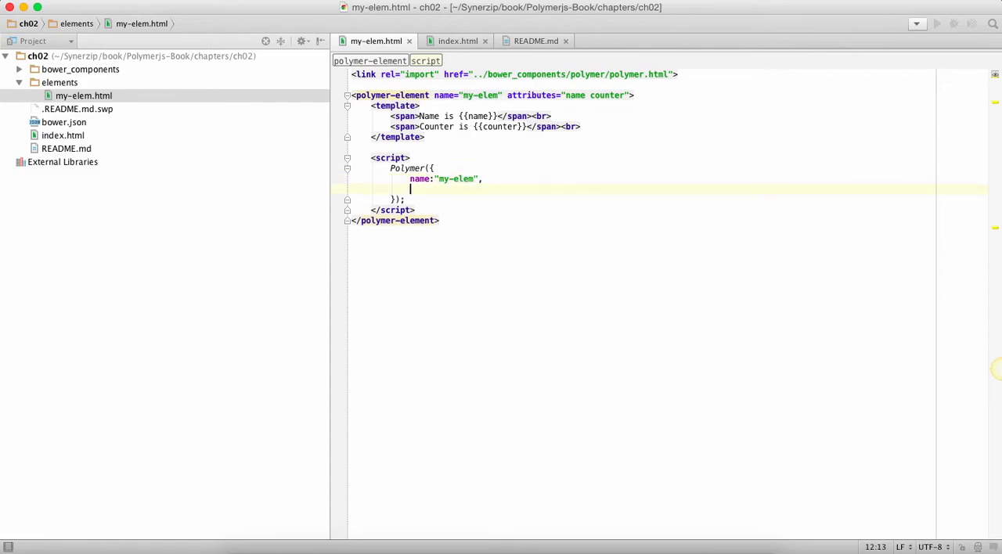
{"action": "type", "text": "counter:0"}
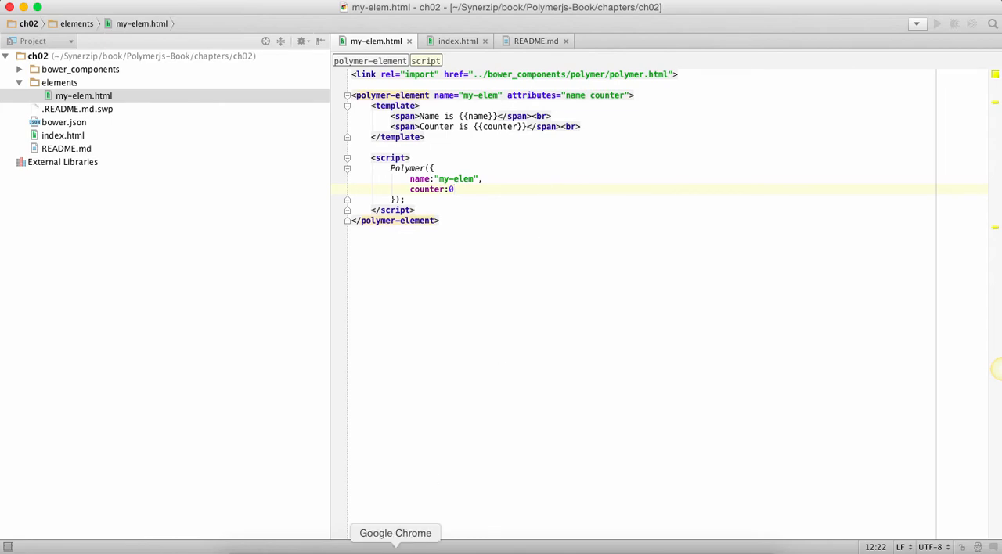
Reload the Chrome page to show Name is my-elem and Counter is 0
{"action": "left_click", "coordinate": [396, 544]}
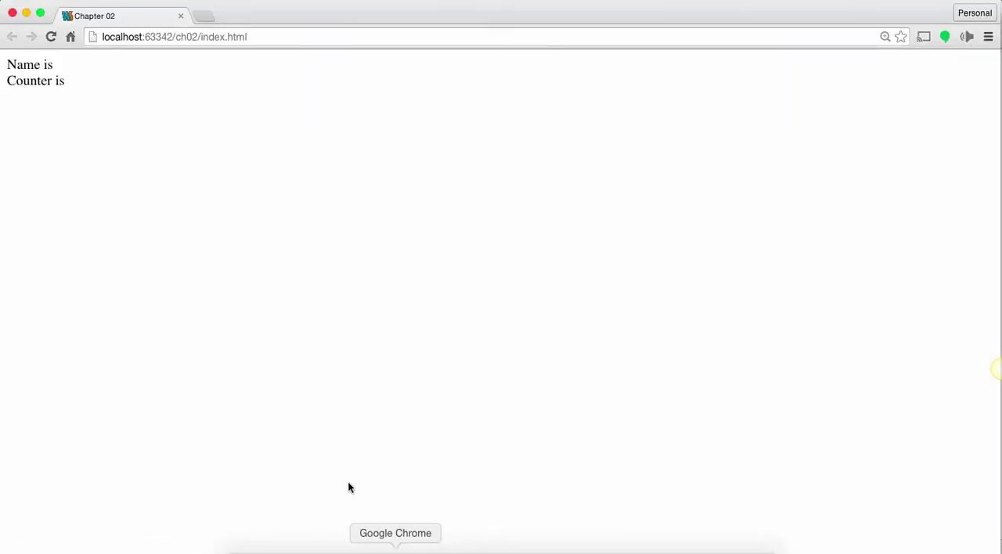
{"action": "left_click", "coordinate": [50, 36]}
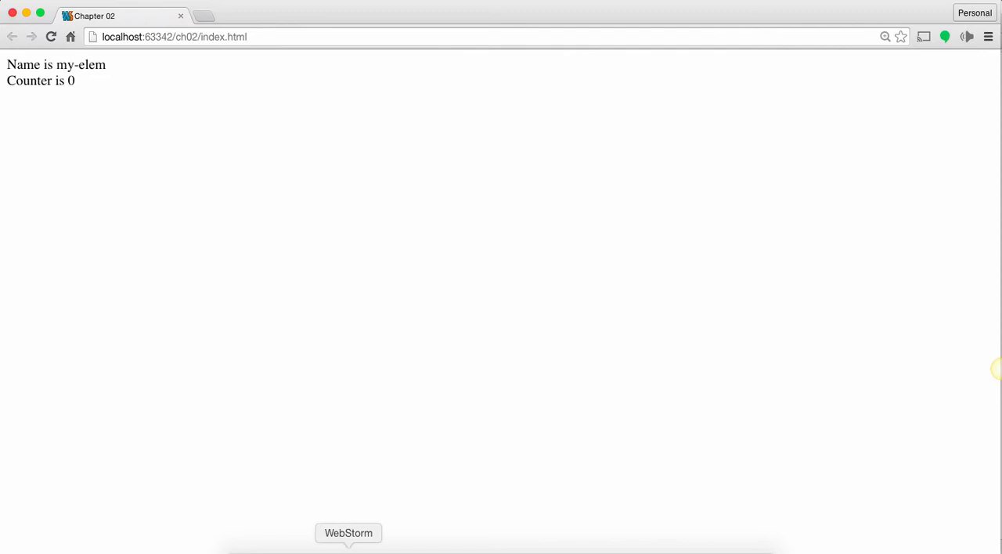
In index.html give the <my-elem> tag name="Custom Element" and counter="10"
{"action": "left_click", "coordinate": [349, 544]}
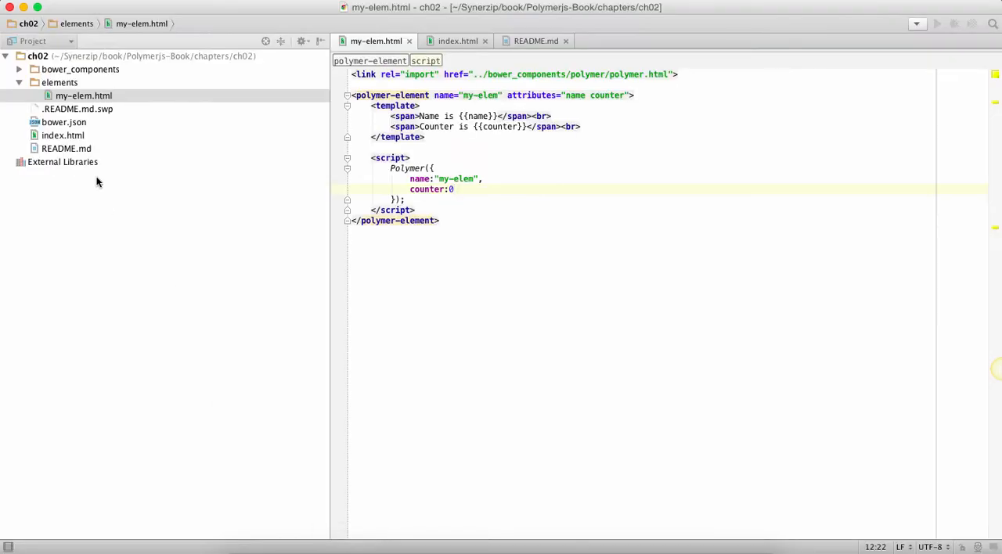
{"action": "double_click", "coordinate": [72, 135]}
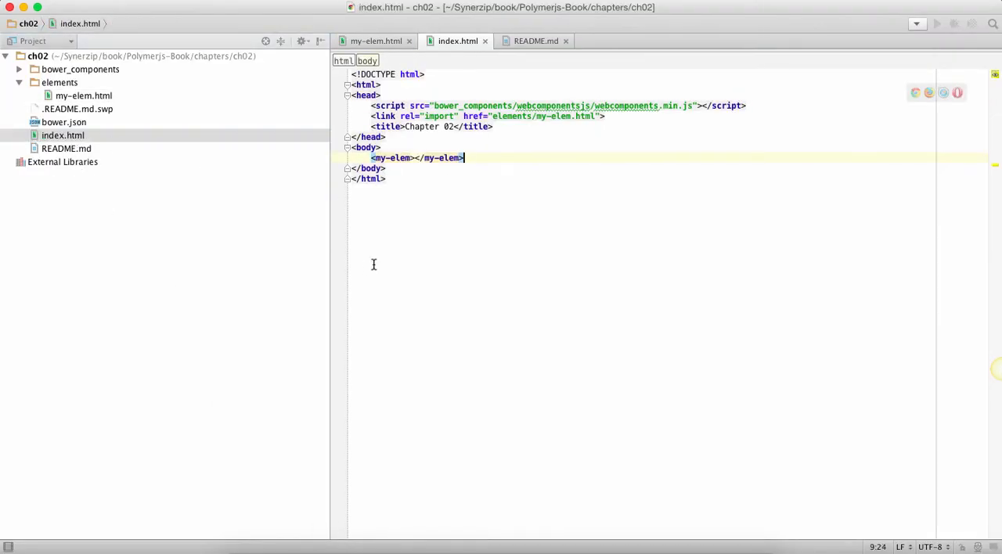
{"action": "left_click", "coordinate": [411, 158]}
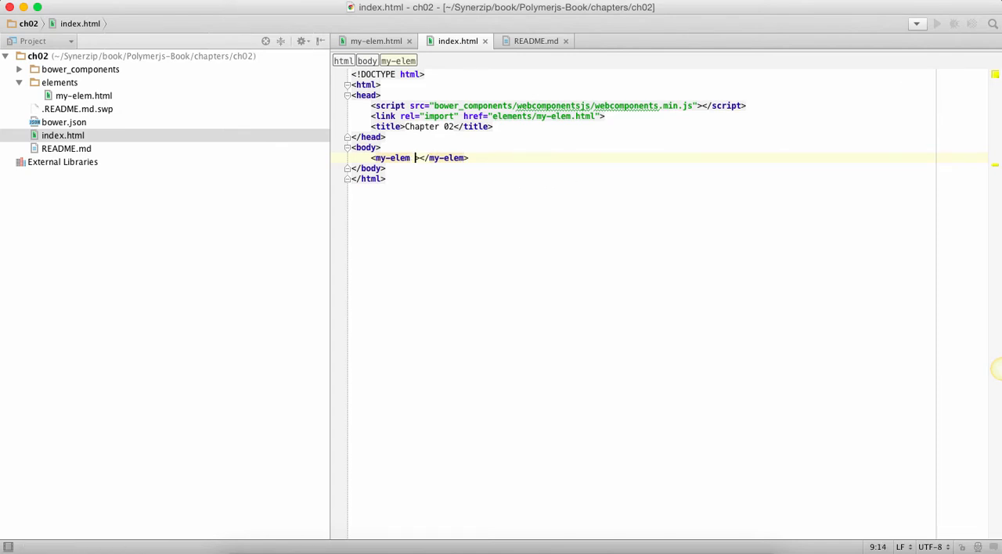
{"action": "type", "text": "name=\""}
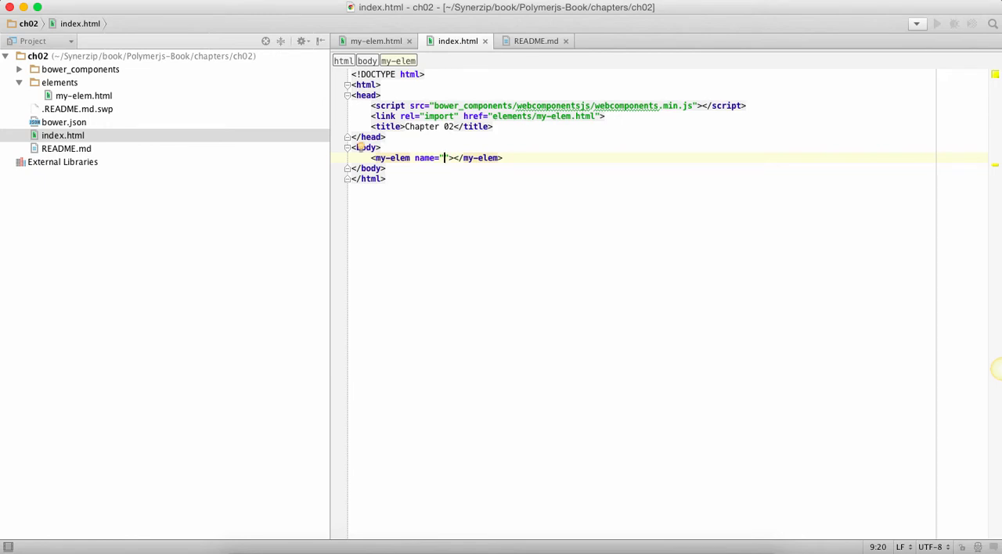
{"action": "type", "text": "Custom Eleemnt"}
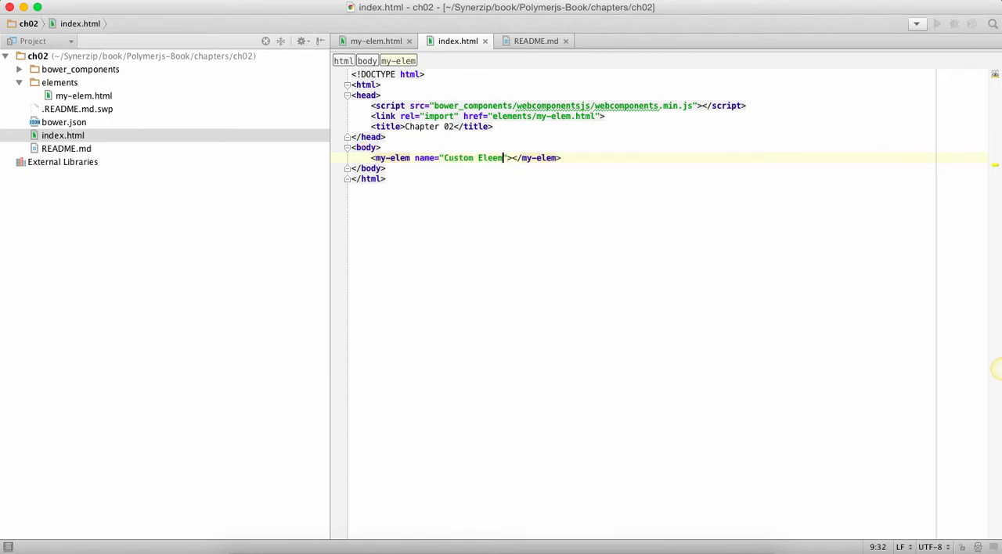
{"action": "key", "text": "BackSpace"}
{"action": "key", "text": "BackSpace"}
{"action": "key", "text": "BackSpace"}
{"action": "type", "text": "ment"}
{"action": "key", "text": "Right"}
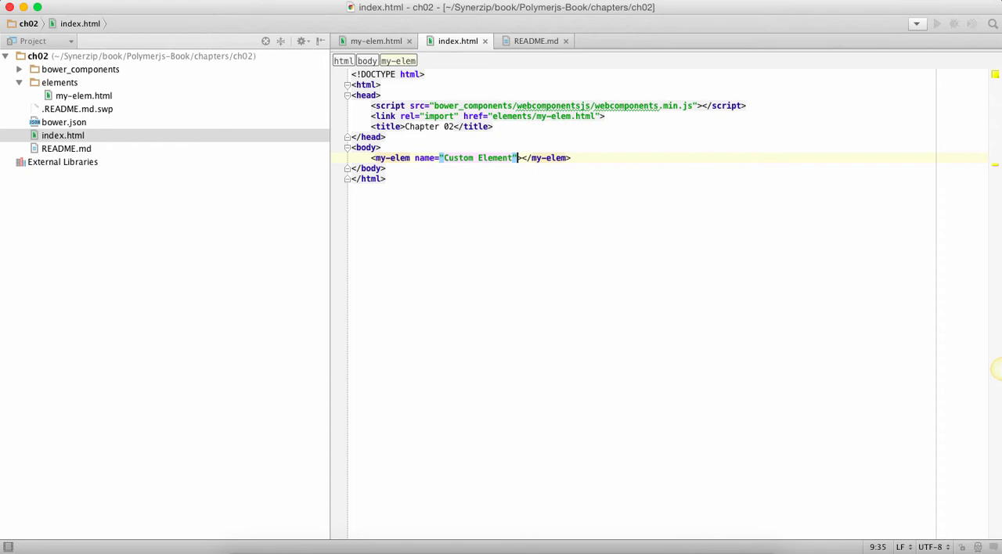
{"action": "type", "text": "counter=\""}
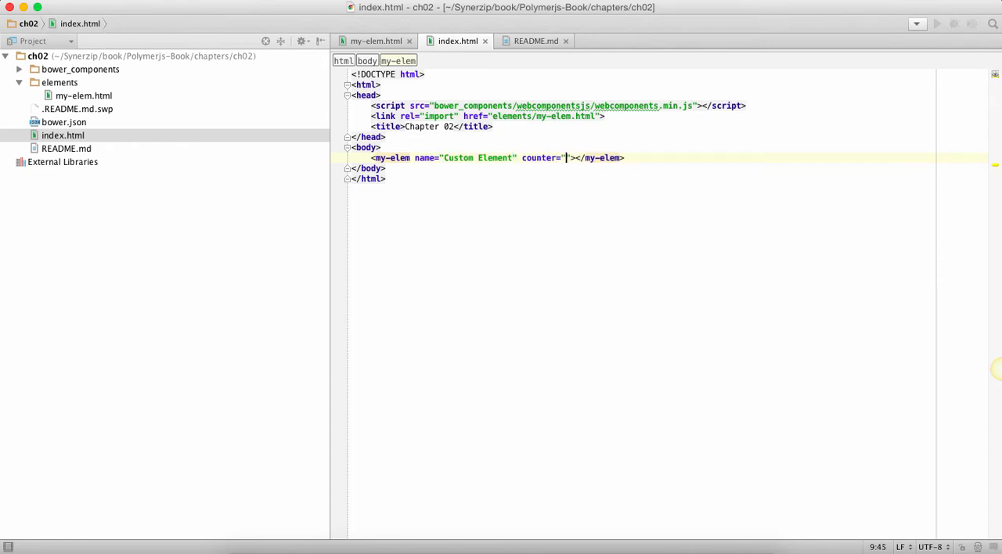
{"action": "type", "text": "10"}
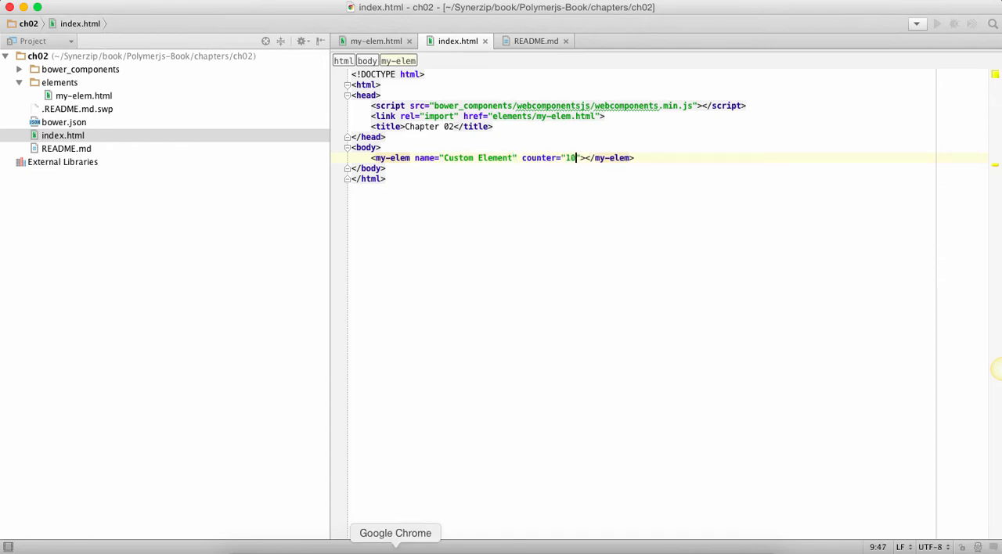
Reload the Chrome page so it shows Name is Custom Element and Counter is 10
{"action": "left_click", "coordinate": [399, 540]}
{"action": "left_click", "coordinate": [50, 37]}
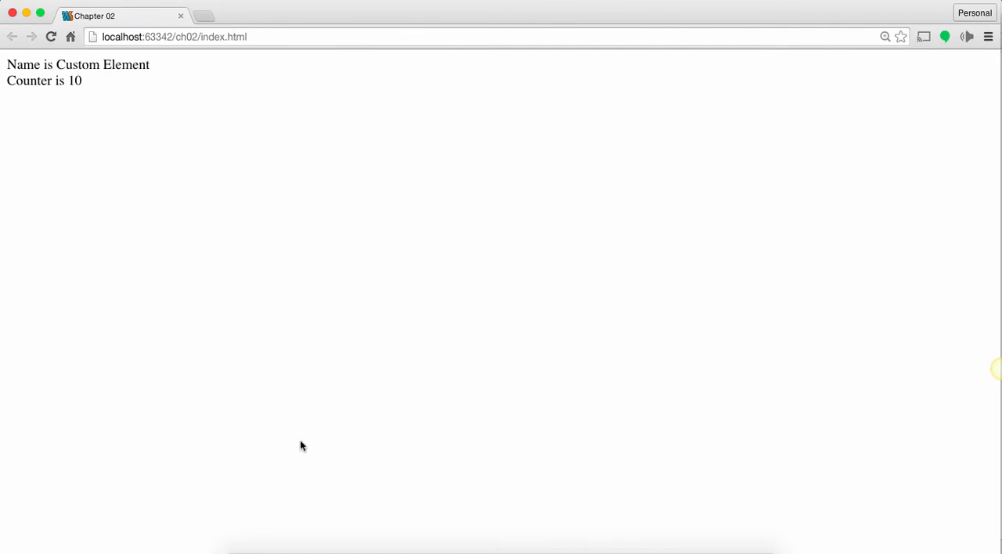
Revisit the vim README and move the highlight to the Default Values topic
{"action": "left_click", "coordinate": [301, 541]}
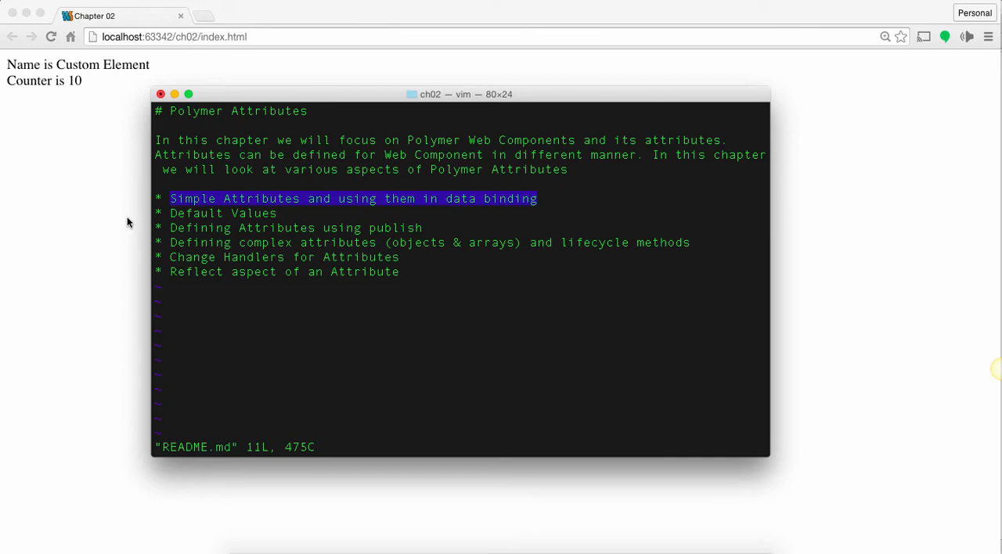
{"action": "key", "text": "Down"}
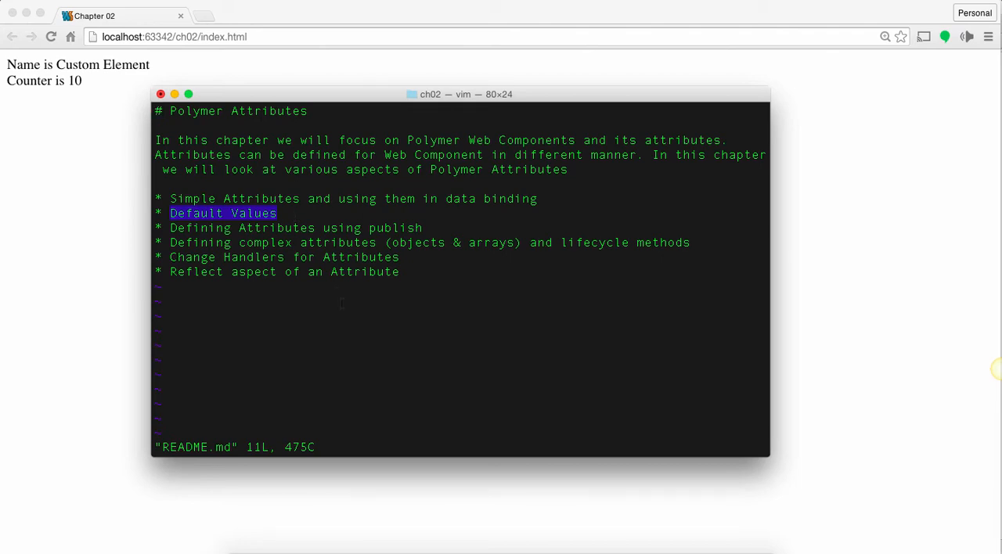
Remove the attributes="name counter" declaration from the polymer-element tag
{"action": "left_click", "coordinate": [349, 544]}
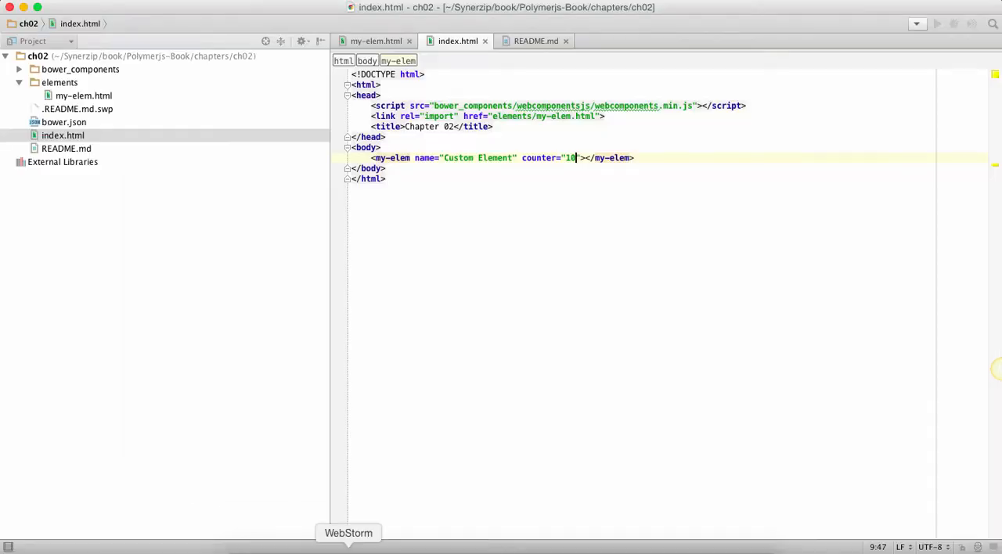
{"action": "double_click", "coordinate": [138, 97]}
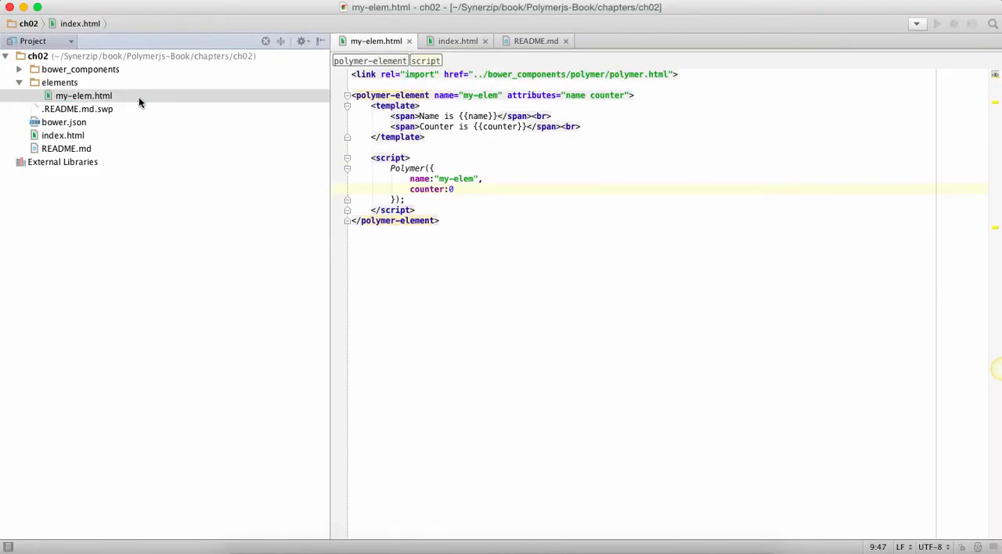
{"action": "left_click", "coordinate": [455, 190]}
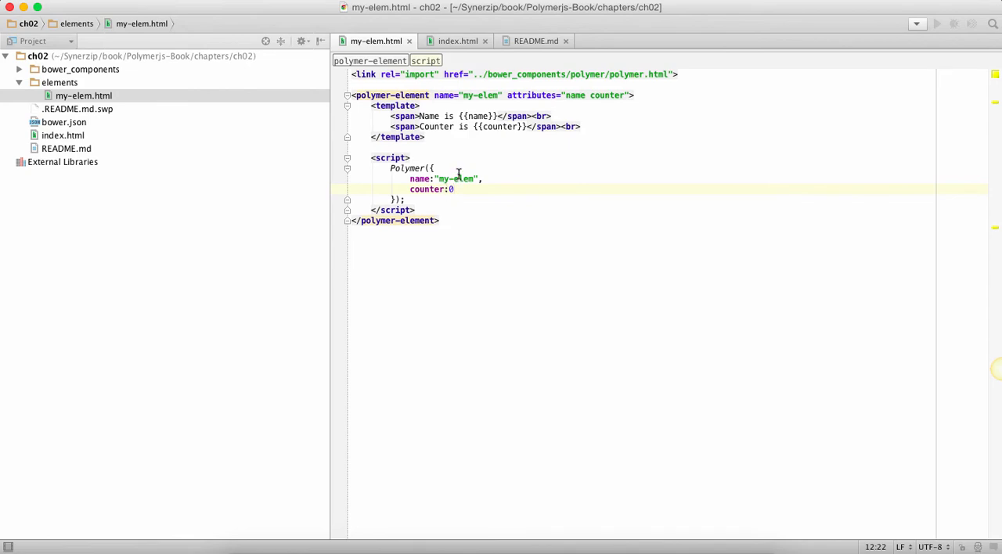
{"action": "mouse_move", "coordinate": [567, 97]}
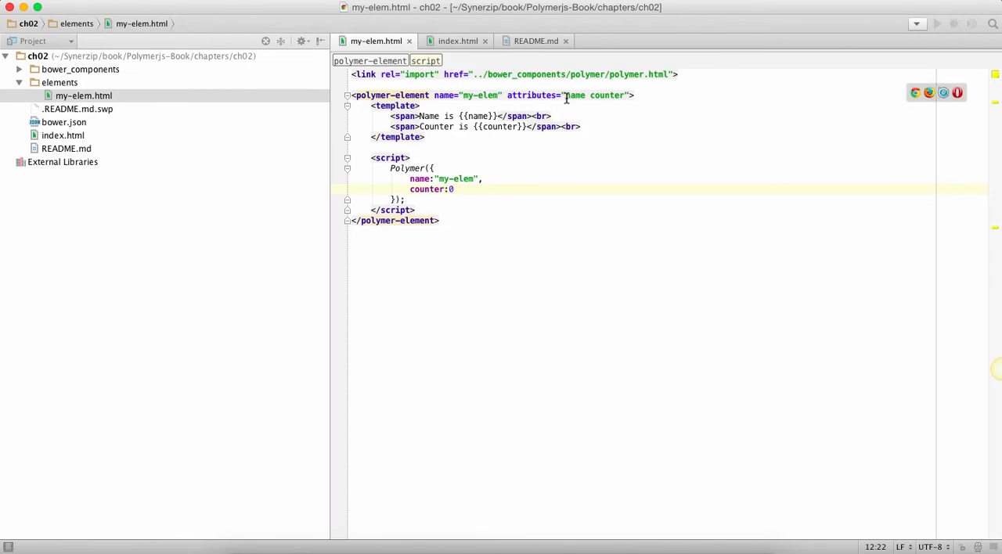
{"action": "left_click_drag", "start_coordinate": [565, 95], "coordinate": [626, 96]}
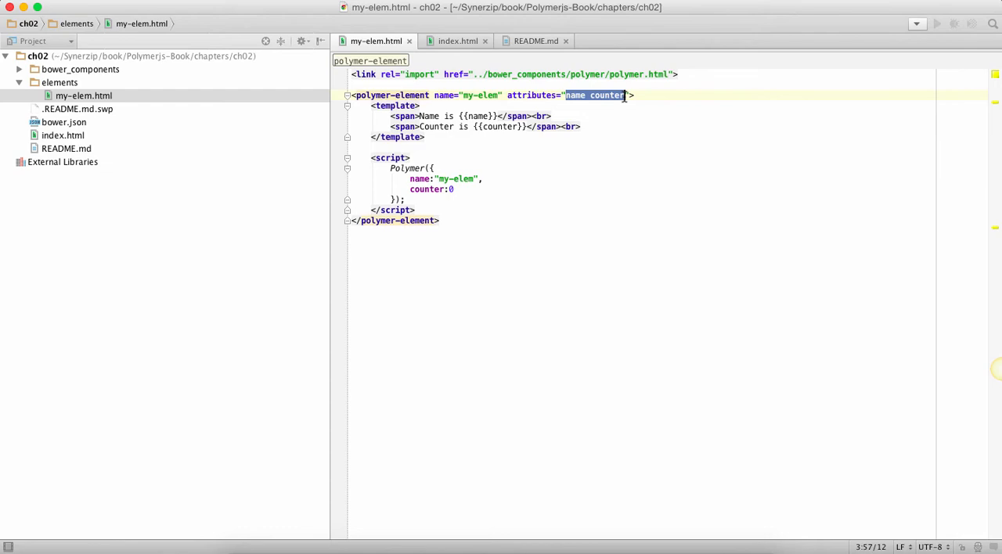
{"action": "left_click_drag", "start_coordinate": [507, 95], "coordinate": [631, 94]}
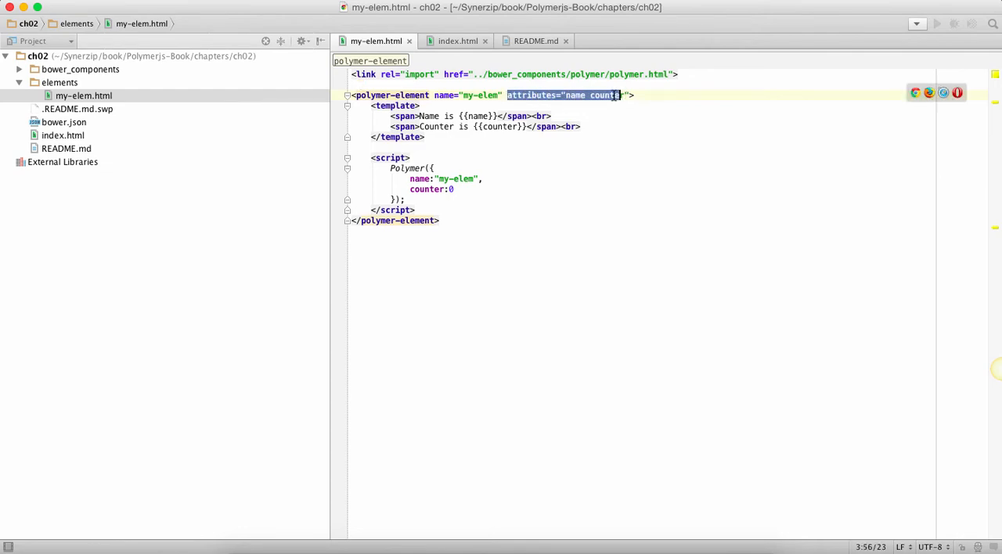
{"action": "key", "text": "BackSpace"}
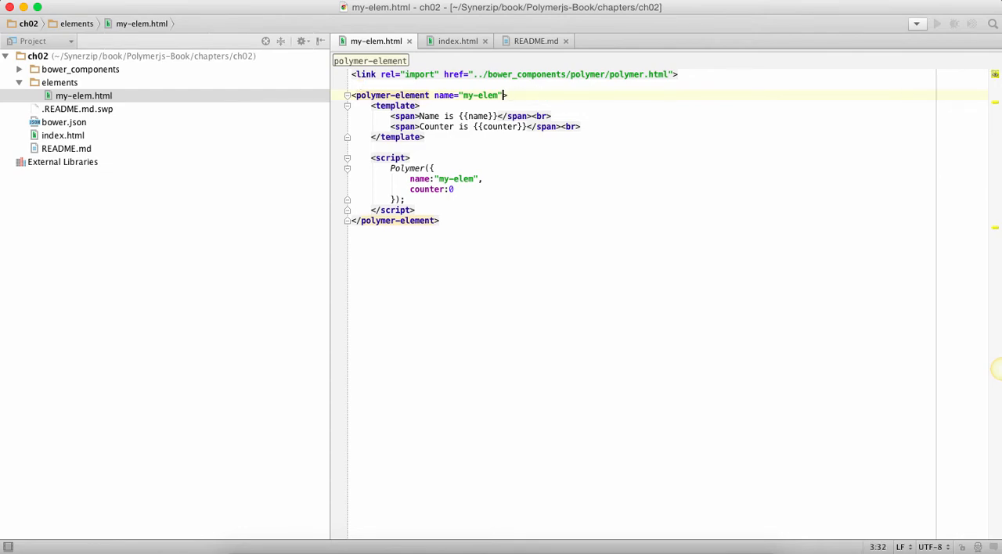
{"action": "key", "text": "BackSpace"}
Replace the name and counter properties with a publish block holding name:"my-elem" and counter:1
{"action": "double_click", "coordinate": [414, 178]}
{"action": "left_click_drag", "start_coordinate": [410, 179], "coordinate": [458, 188]}
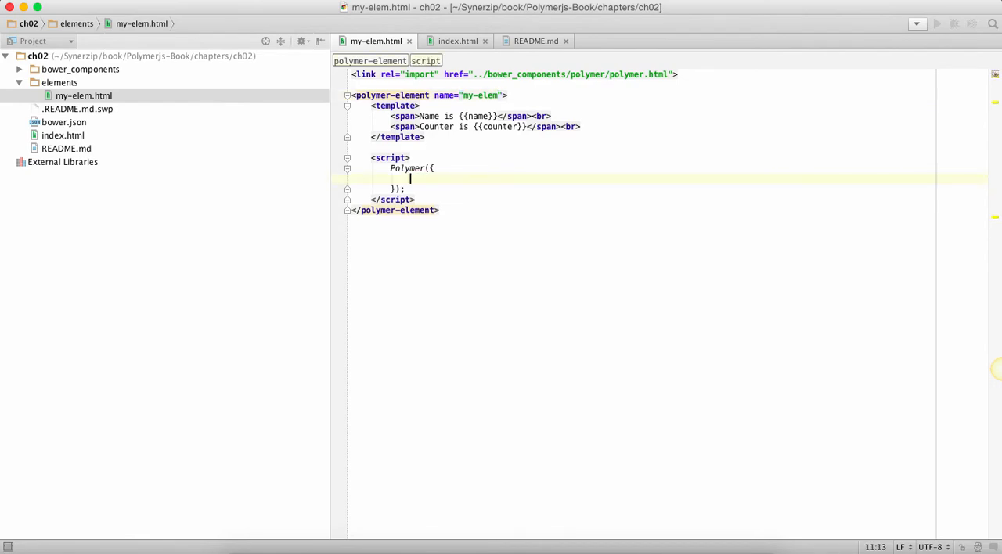
{"action": "type", "text": "p"}
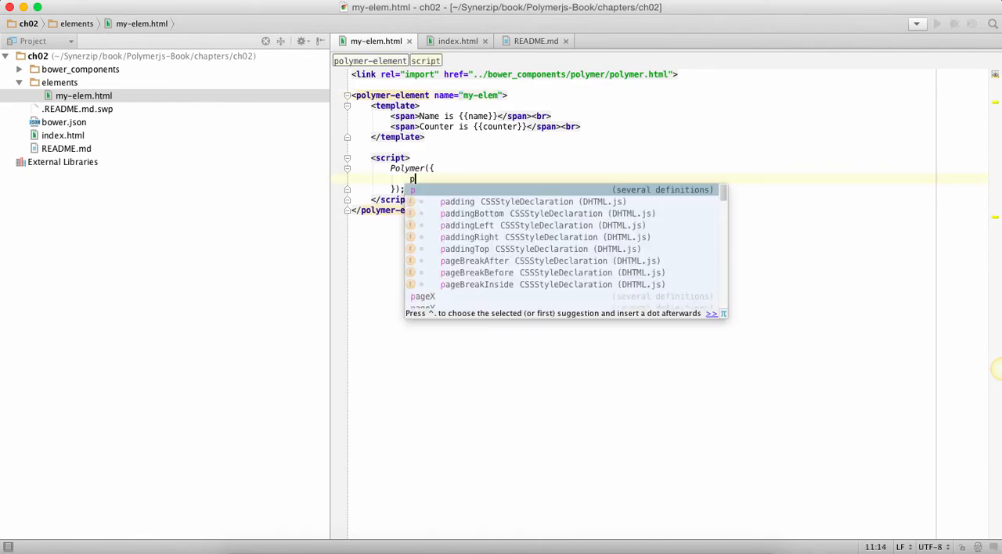
{"action": "type", "text": "ublish"}
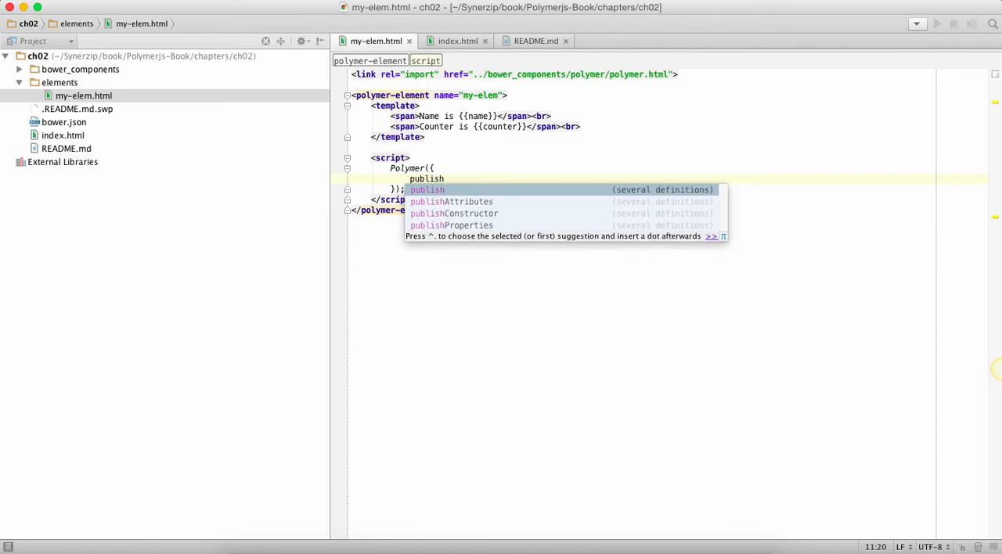
{"action": "type", "text": ":{}"}
{"action": "key", "text": "Return"}
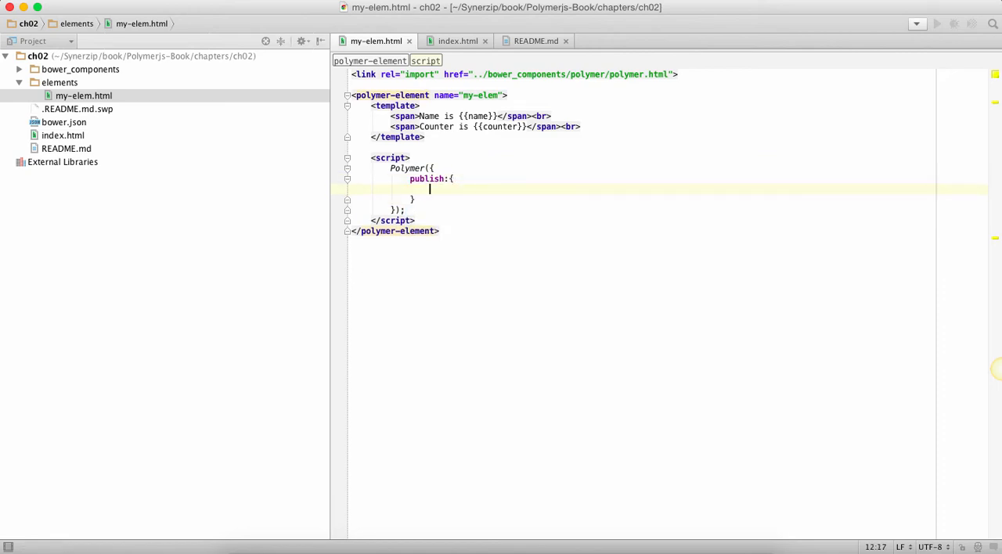
{"action": "type", "text": "name"}
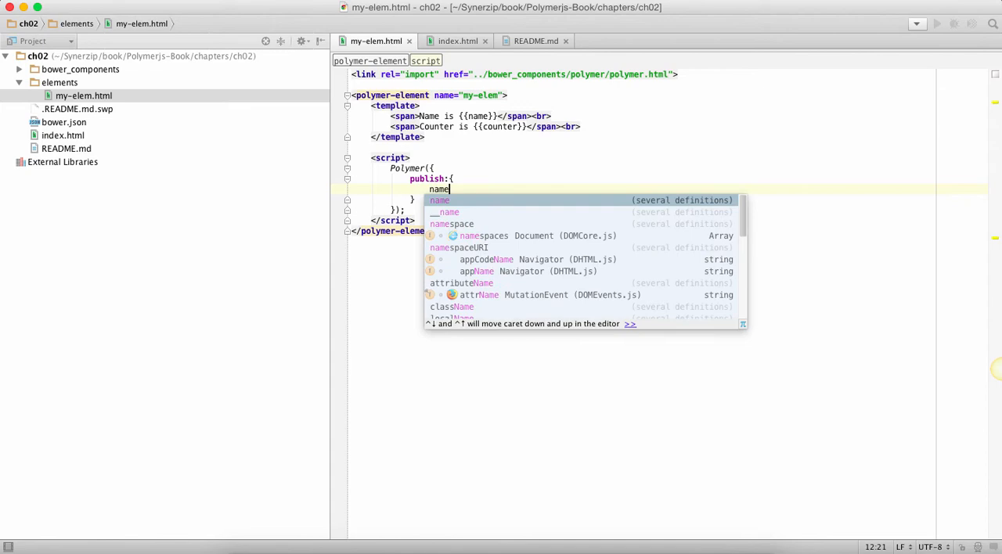
{"action": "type", "text": ":\""}
{"action": "key", "text": "BackSpace"}
{"action": "key", "text": "BackSpace"}
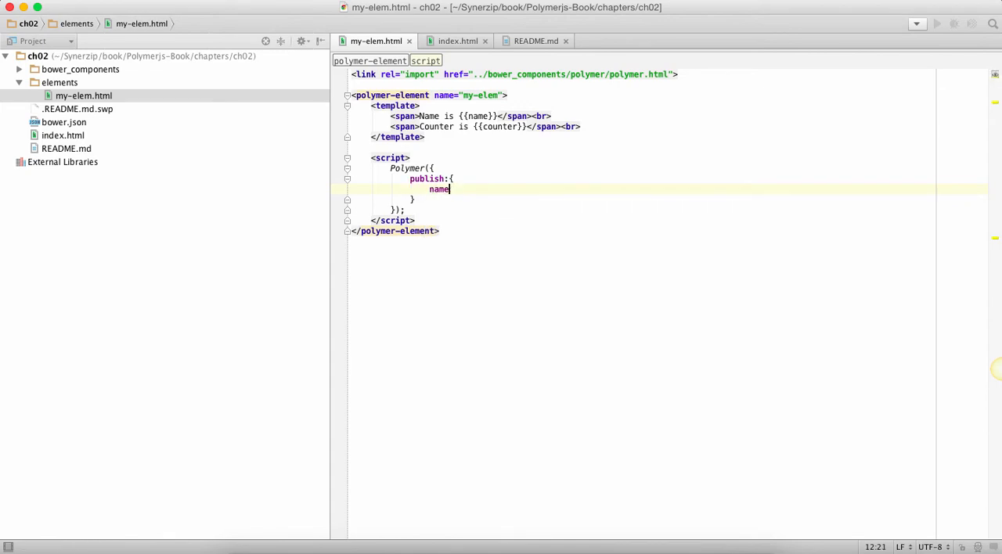
{"action": "key", "text": "BackSpace"}
{"action": "key", "text": "BackSpace"}
{"action": "key", "text": "BackSpace"}
{"action": "type", "text": "ame:\""}
{"action": "type", "text": "my-elem\","}
{"action": "key", "text": "Return"}
{"action": "type", "text": "counter:"}
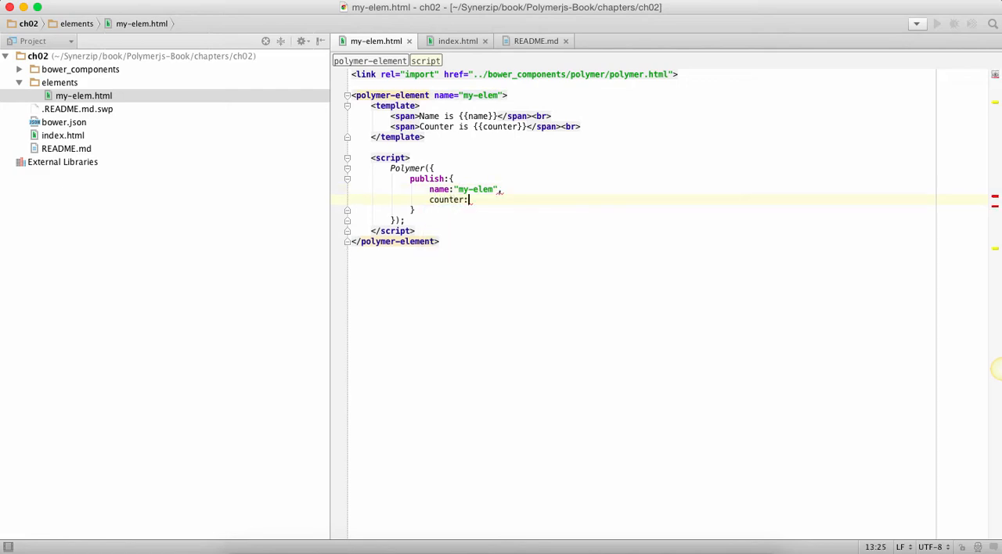
{"action": "type", "text": "1"}
Delete the name and counter attributes from the <my-elem> tag in index.html
{"action": "left_click", "coordinate": [349, 551]}
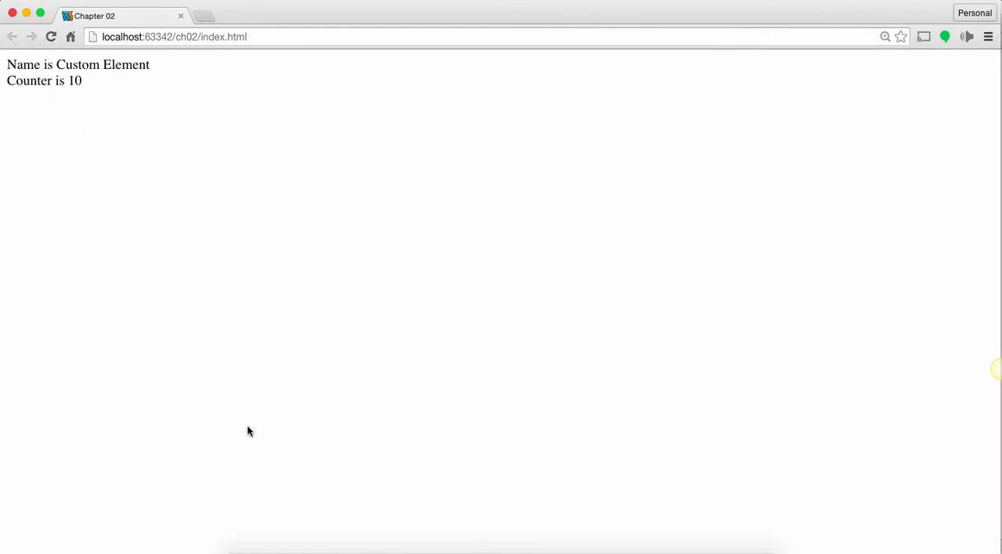
{"action": "left_click", "coordinate": [349, 540]}
{"action": "left_click", "coordinate": [57, 140]}
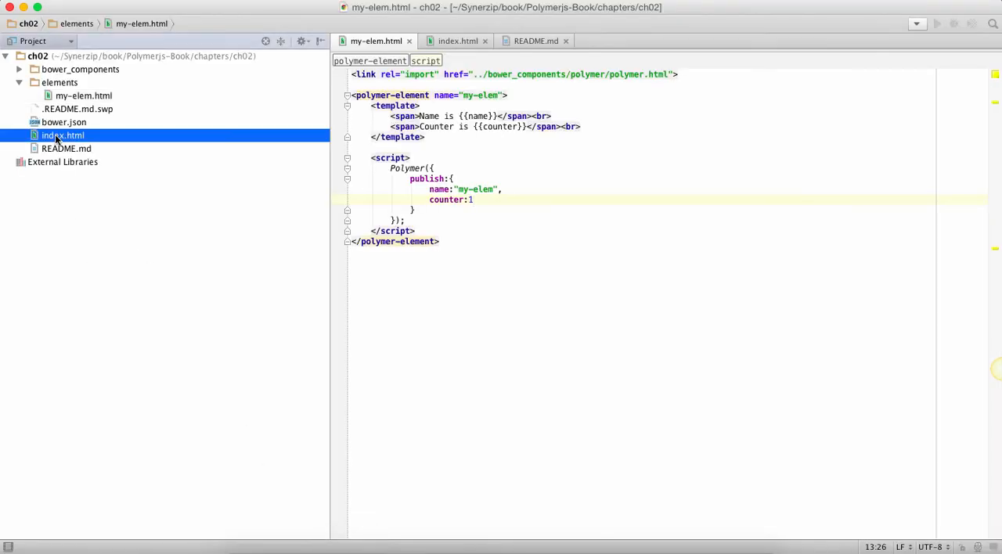
{"action": "double_click", "coordinate": [57, 139]}
{"action": "left_click", "coordinate": [415, 157]}
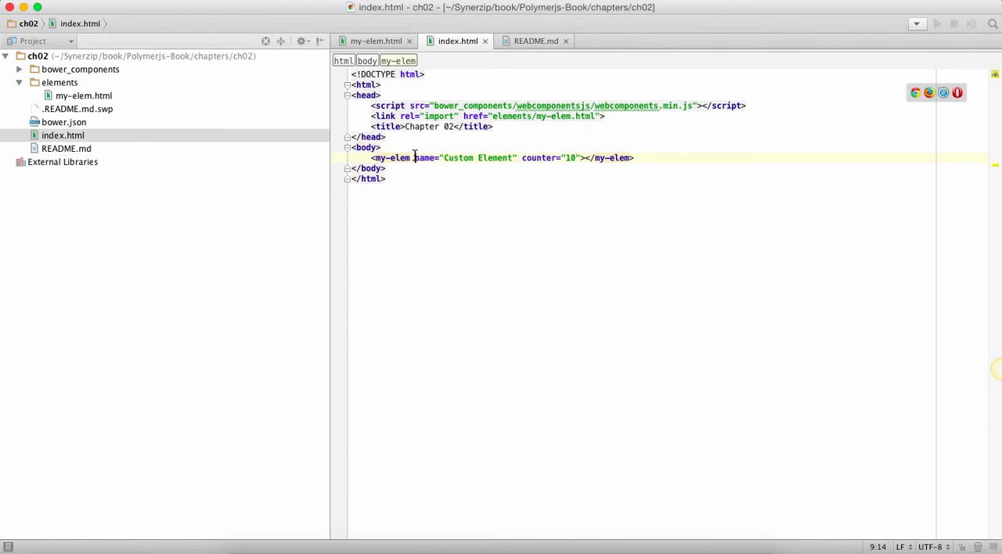
{"action": "left_click_drag", "start_coordinate": [415, 158], "coordinate": [586, 158]}
{"action": "key", "text": "BackSpace"}
{"action": "key", "text": "BackSpace"}
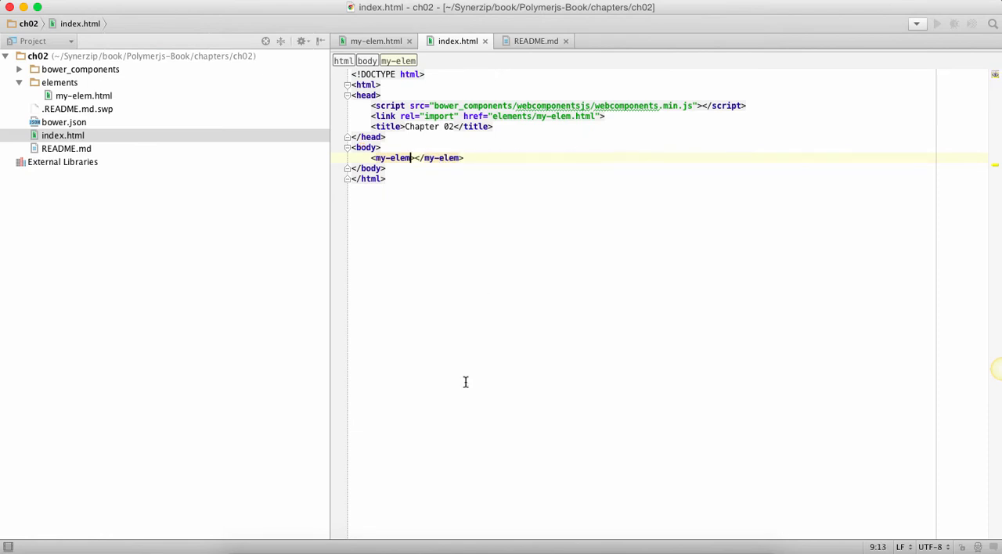
Reload Chrome to confirm Name is my-elem and Counter is 1, then return to WebStorm
{"action": "left_click", "coordinate": [392, 540]}
{"action": "left_click", "coordinate": [50, 37]}
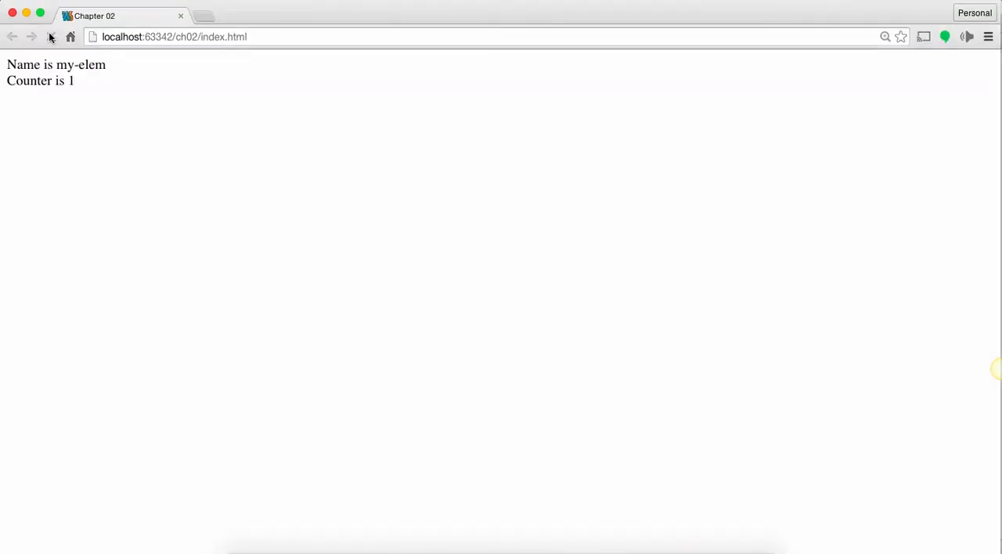
{"action": "left_click_drag", "start_coordinate": [56, 65], "coordinate": [110, 65]}
{"action": "double_click", "coordinate": [70, 81]}
{"action": "left_click", "coordinate": [348, 540]}
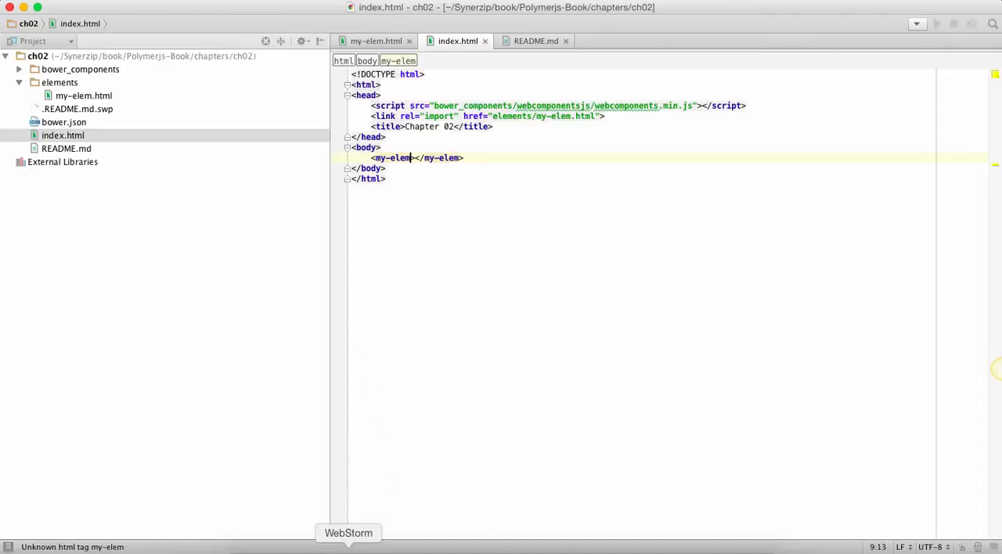
In my-elem.html, select the published name:"my-elem" line to replace it
{"action": "left_click", "coordinate": [84, 109]}
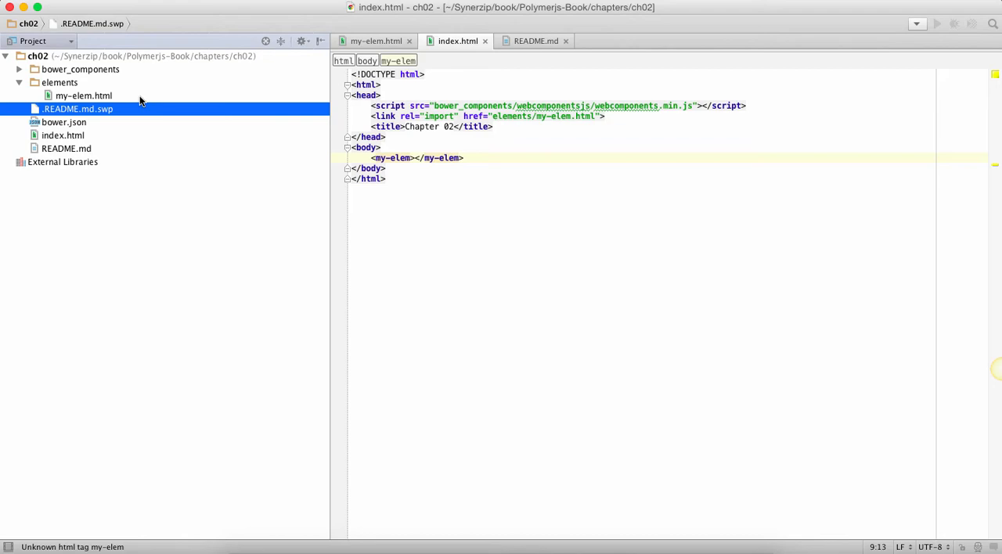
{"action": "double_click", "coordinate": [84, 96]}
{"action": "left_click", "coordinate": [505, 94]}
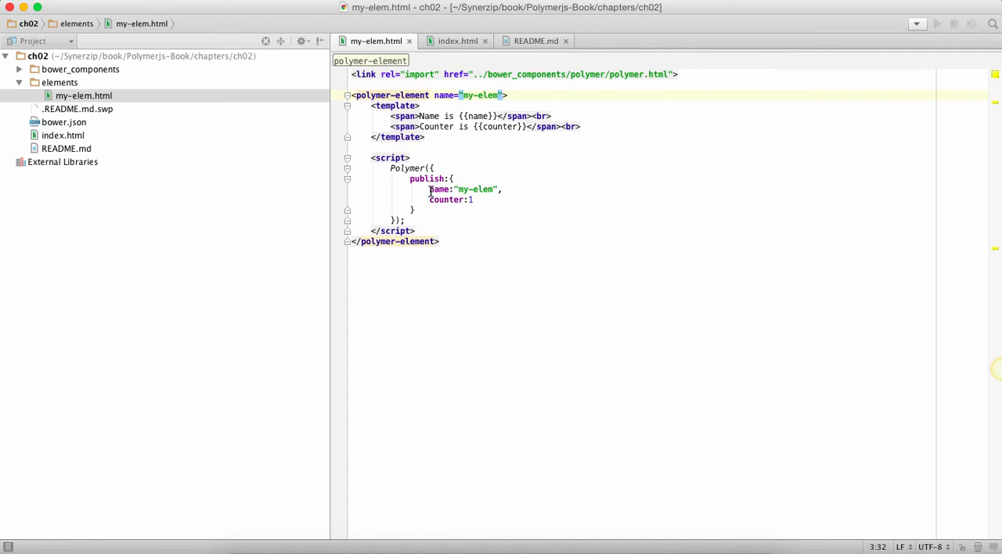
{"action": "left_click_drag", "start_coordinate": [429, 190], "coordinate": [527, 191]}
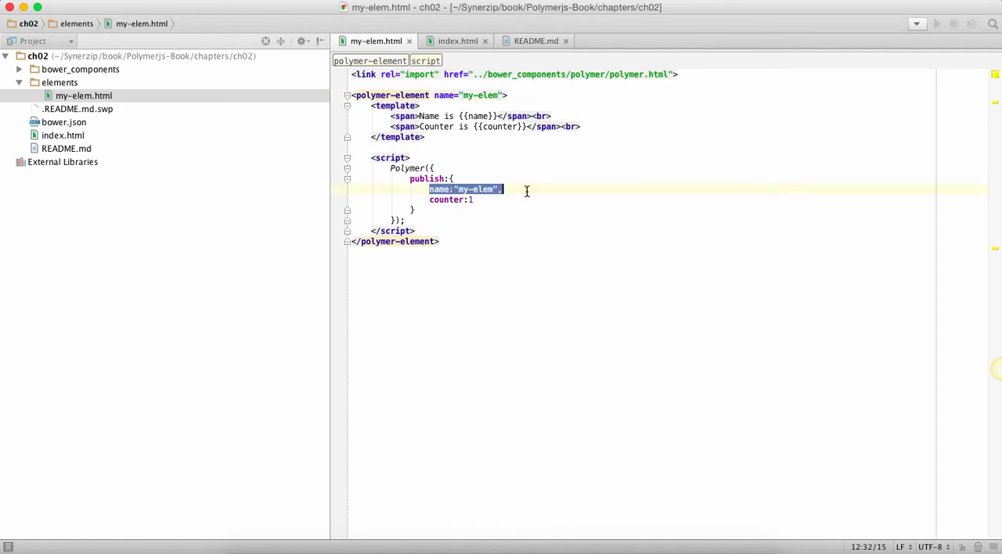
{"action": "type", "text": "styleAt"}
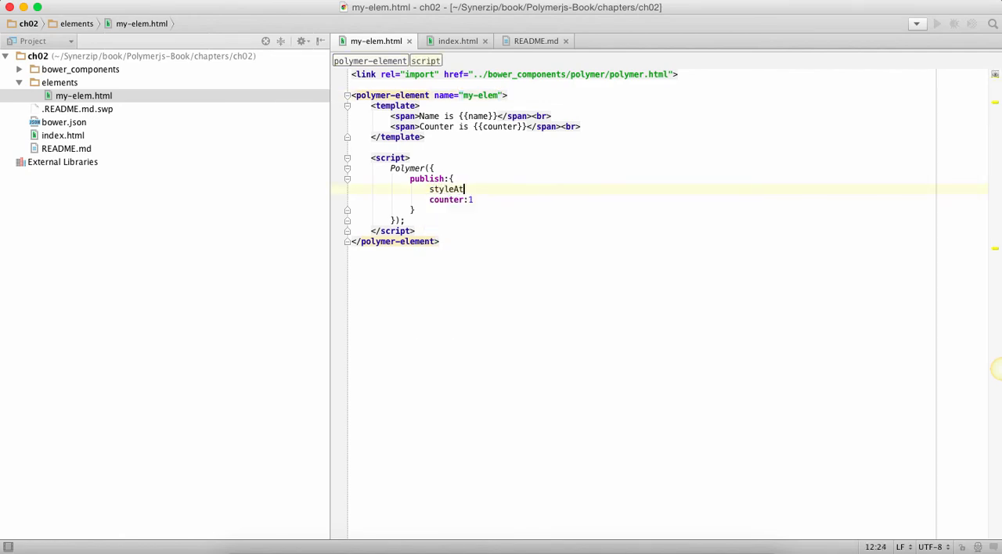
{"action": "type", "text": "tr:{"}
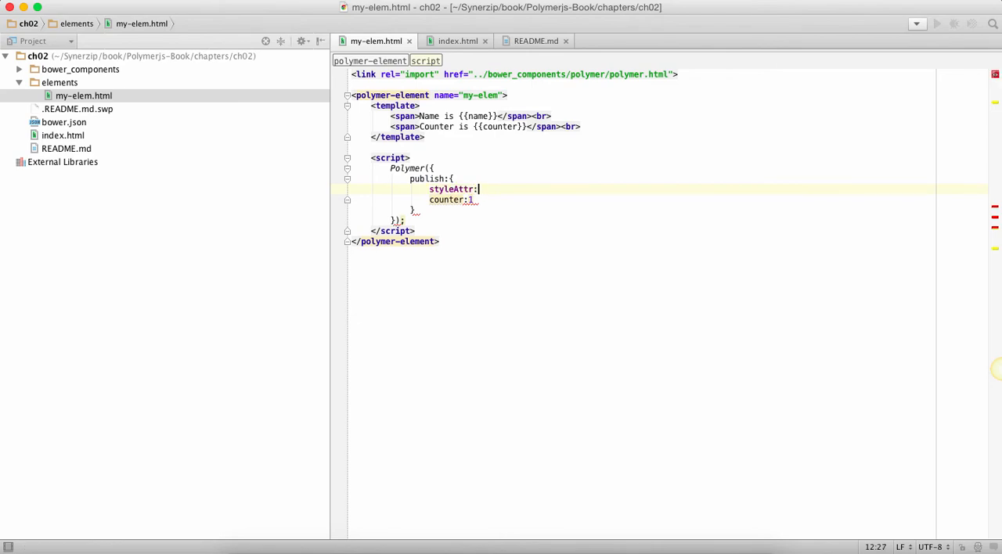
Write styleAttr:{ bold:false, italics:false, underline:false } followed by a comma before counter:1
{"action": "key", "text": "Return"}
{"action": "type", "text": "bold"}
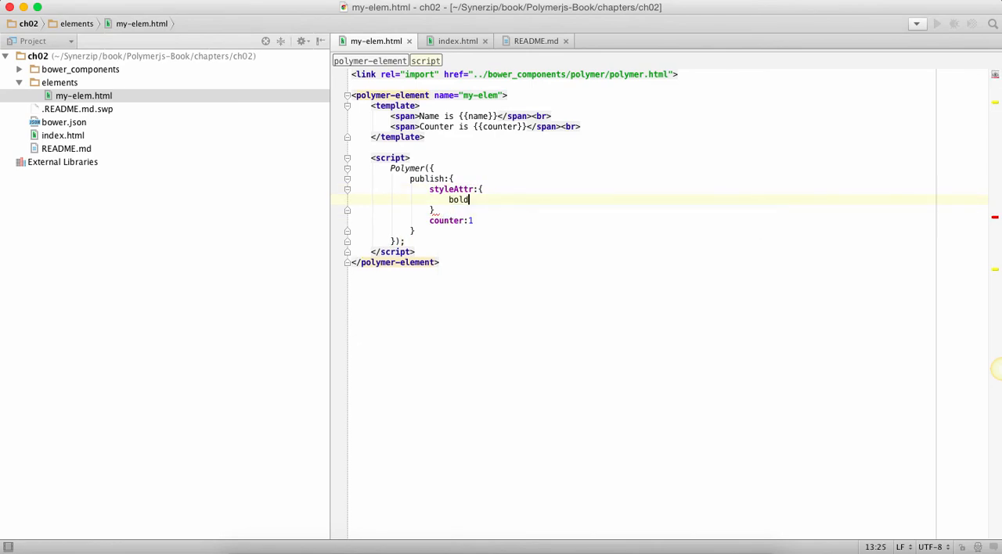
{"action": "type", "text": ":"}
{"action": "type", "text": "f"}
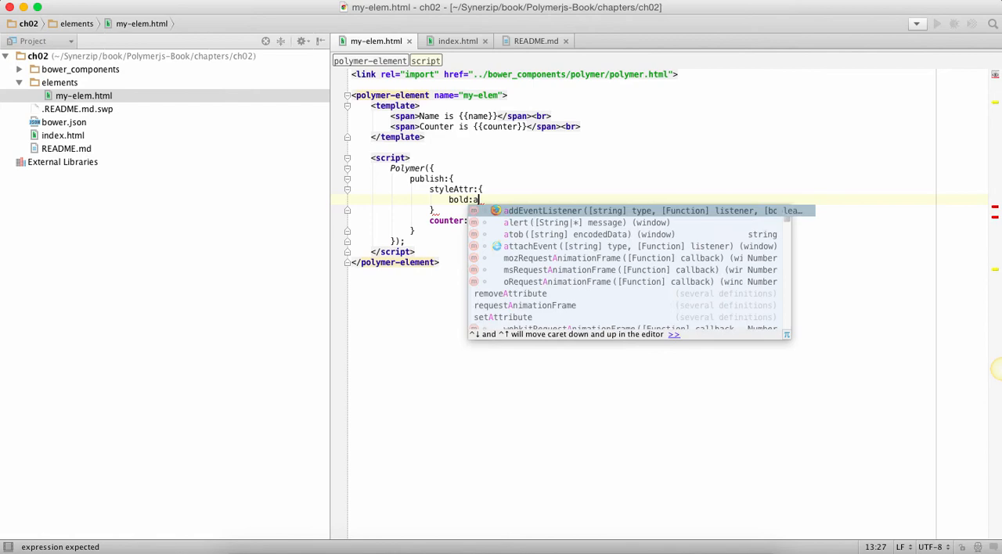
{"action": "type", "text": "alse,"}
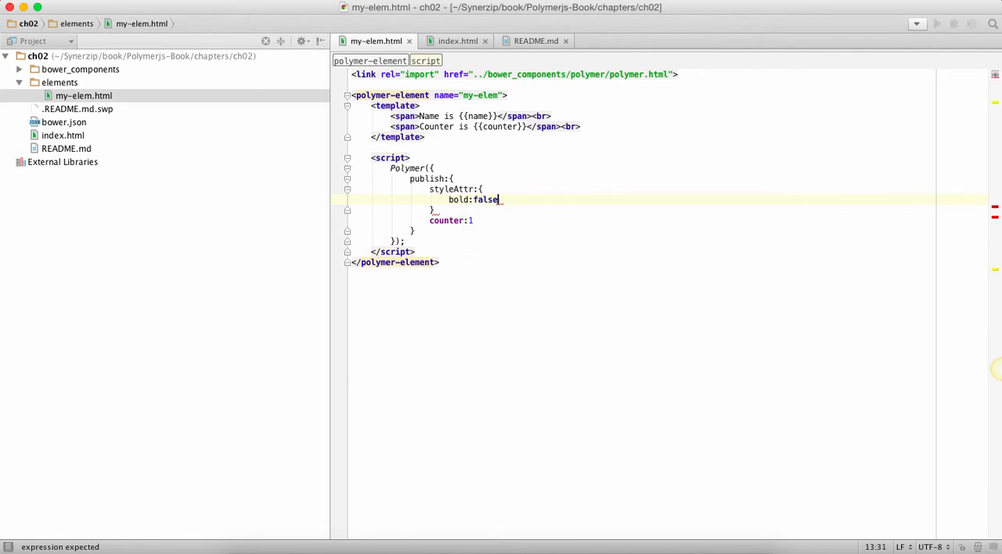
{"action": "key", "text": "Return"}
{"action": "type", "text": "italics"}
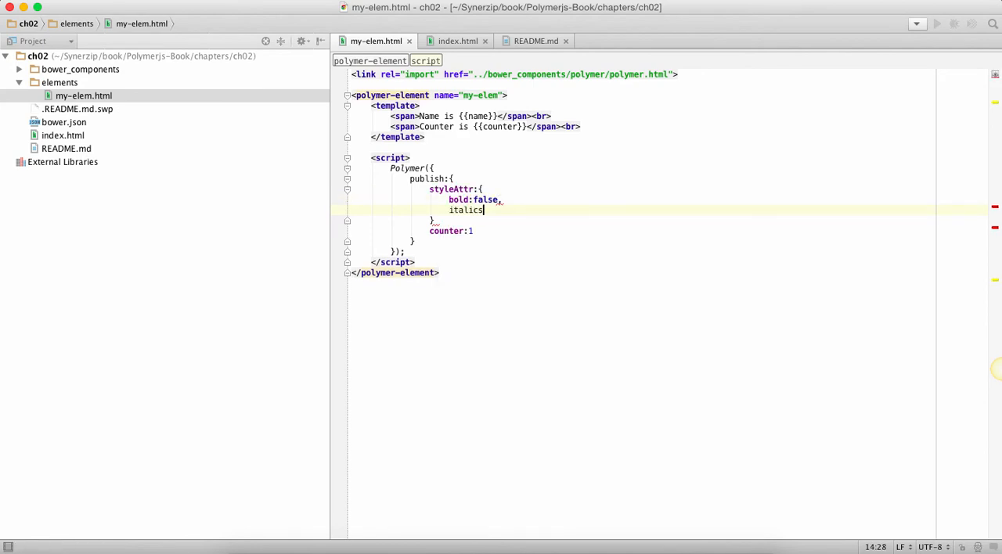
{"action": "type", "text": ":false"}
{"action": "type", "text": ","}
{"action": "key", "text": "Return"}
{"action": "type", "text": "nde"}
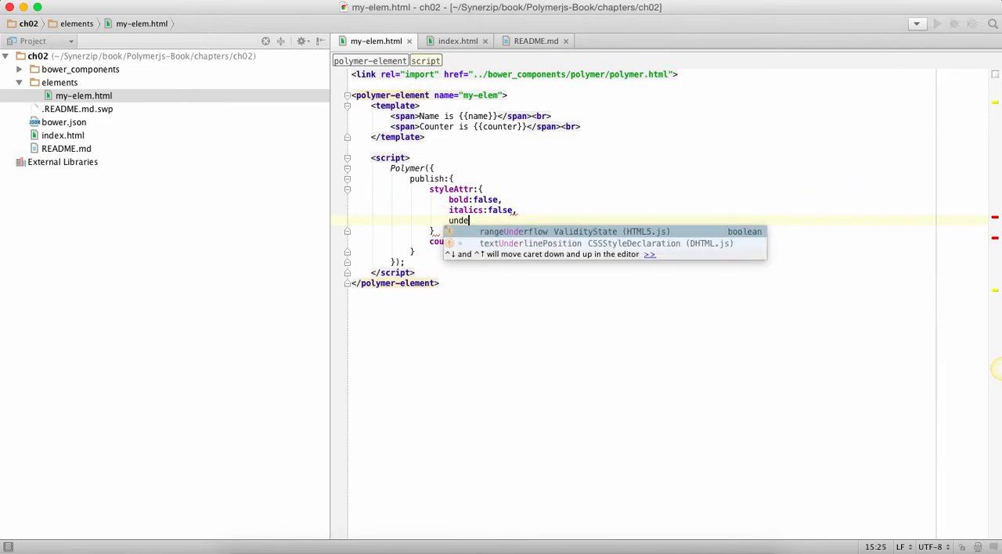
{"action": "type", "text": "rline:false"}
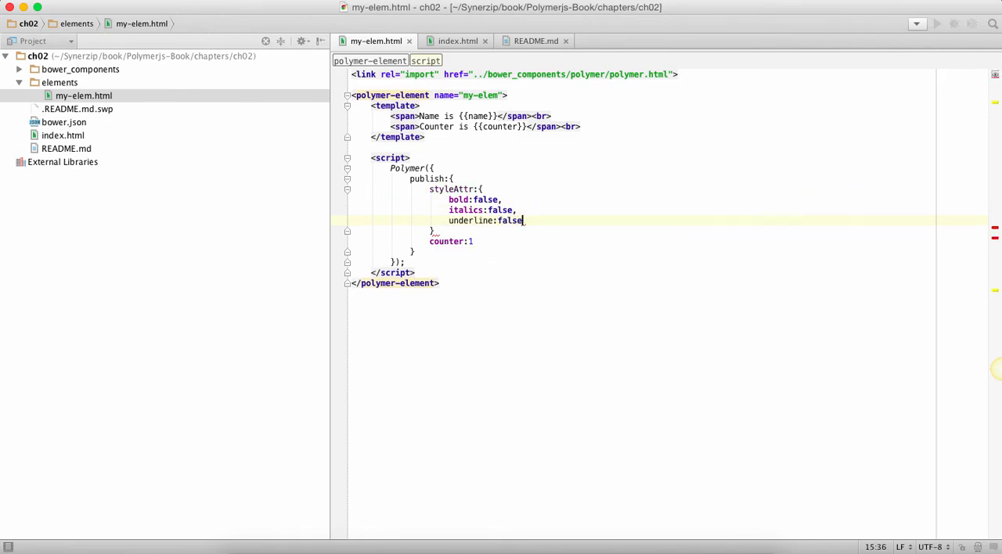
{"action": "key", "text": "Down"}
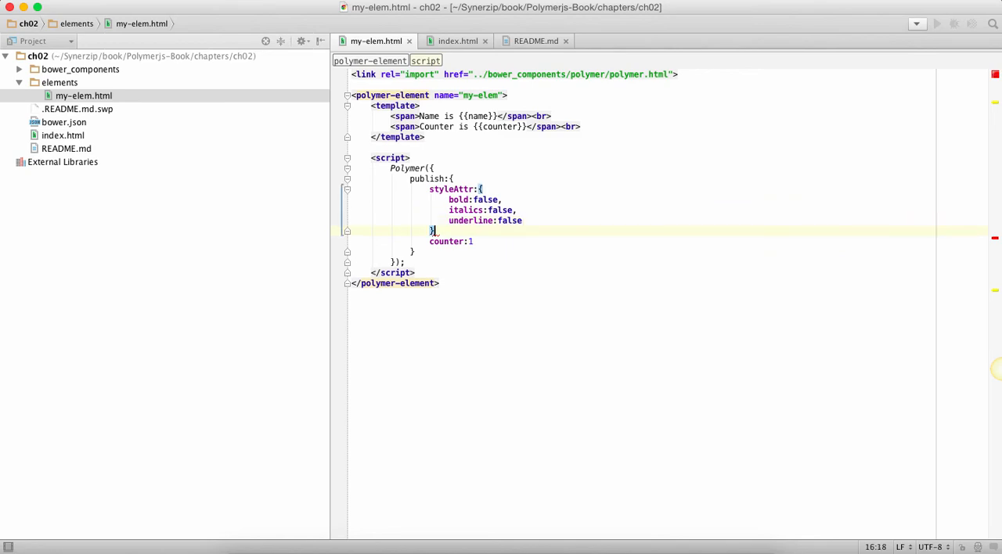
{"action": "type", "text": ","}
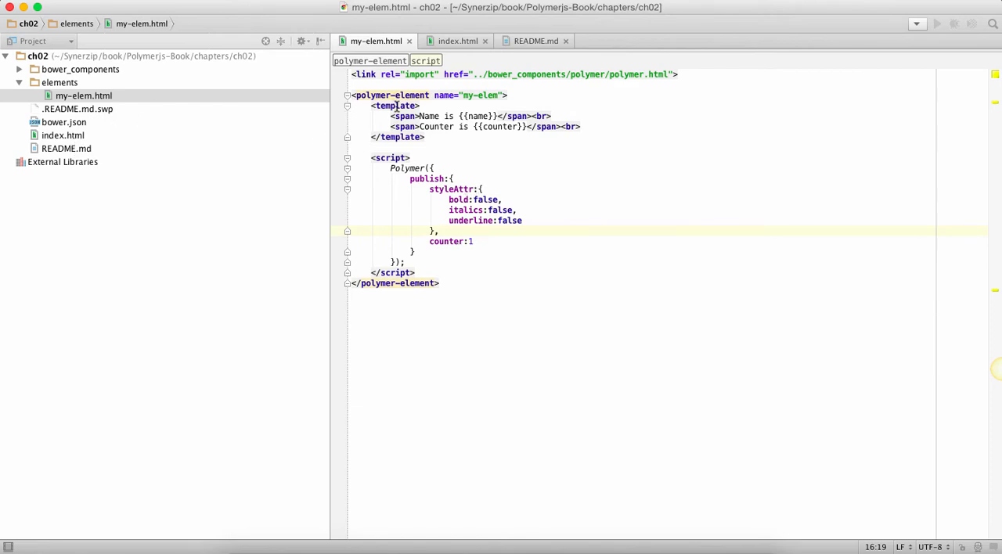
Rewrite the first template span to "Style has bold as {{styleAttr.bold}}"
{"action": "double_click", "coordinate": [429, 116]}
{"action": "type", "text": "Style has"}
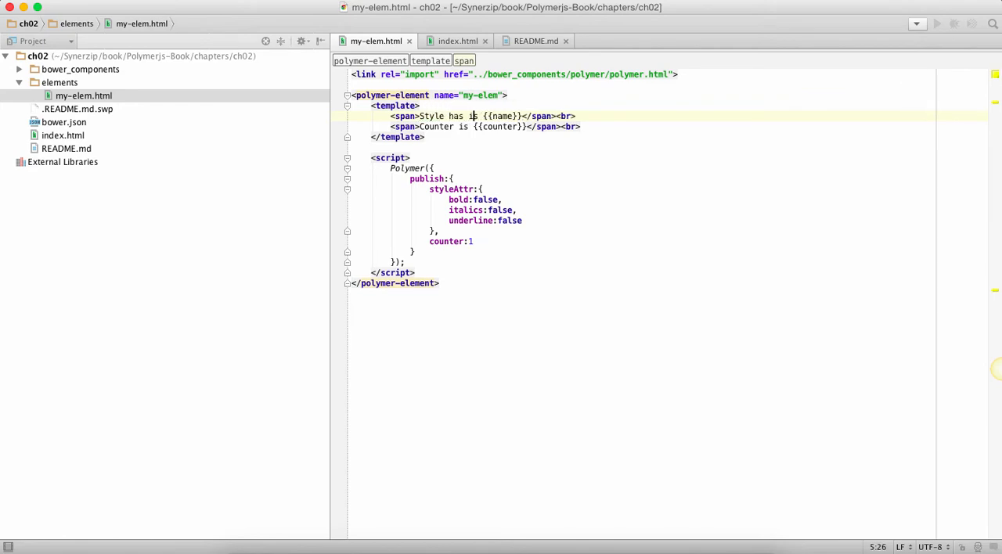
{"action": "key", "text": "BackSpace"}
{"action": "key", "text": "BackSpace"}
{"action": "type", "text": "bold"}
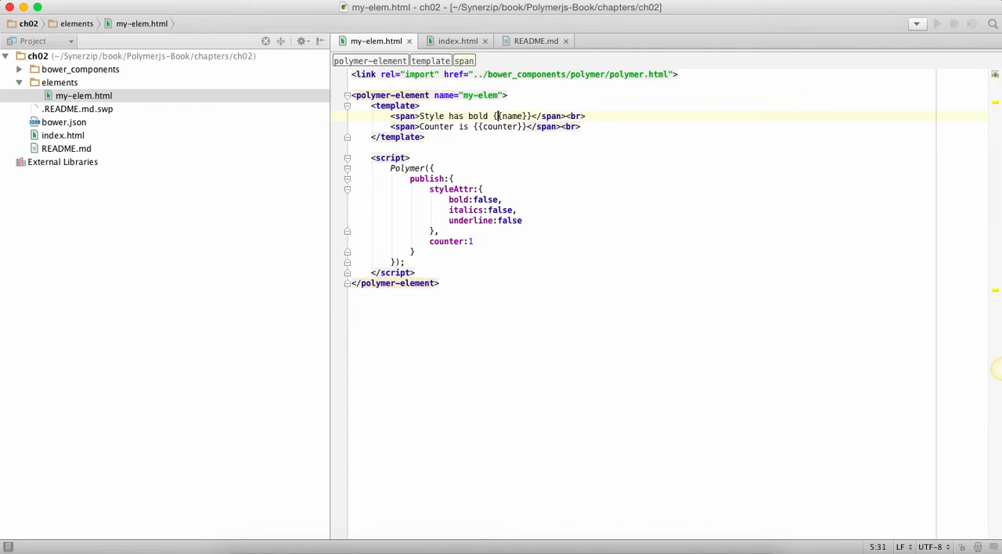
{"action": "key", "text": "Right"}
{"action": "key", "text": "shift+alt+Right"}
{"action": "key", "text": "Left"}
{"action": "key", "text": "Left"}
{"action": "key", "text": "Left"}
{"action": "type", "text": "as"}
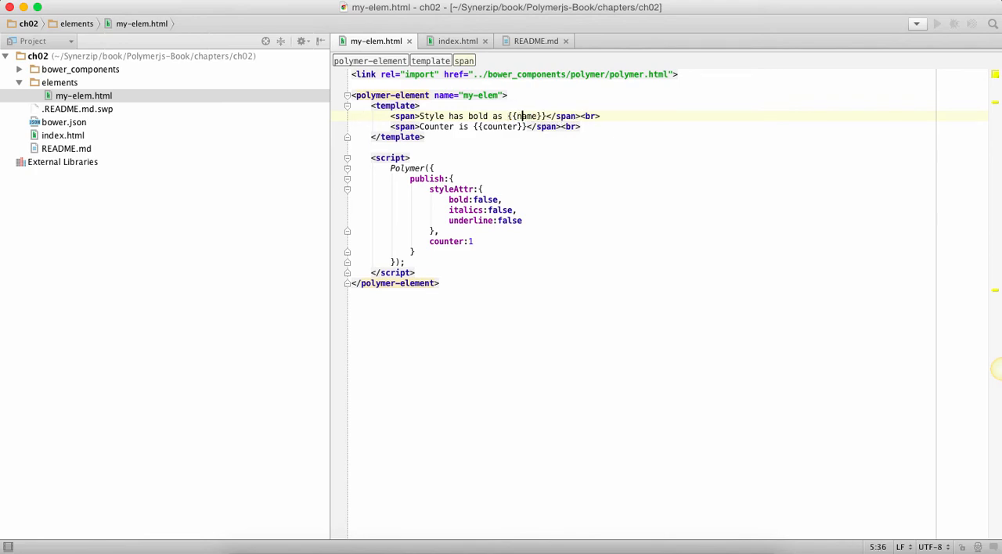
{"action": "key", "text": "shift+alt+Right"}
{"action": "key", "text": "BackSpace"}
{"action": "type", "text": "style"}
{"action": "type", "text": "Attr."}
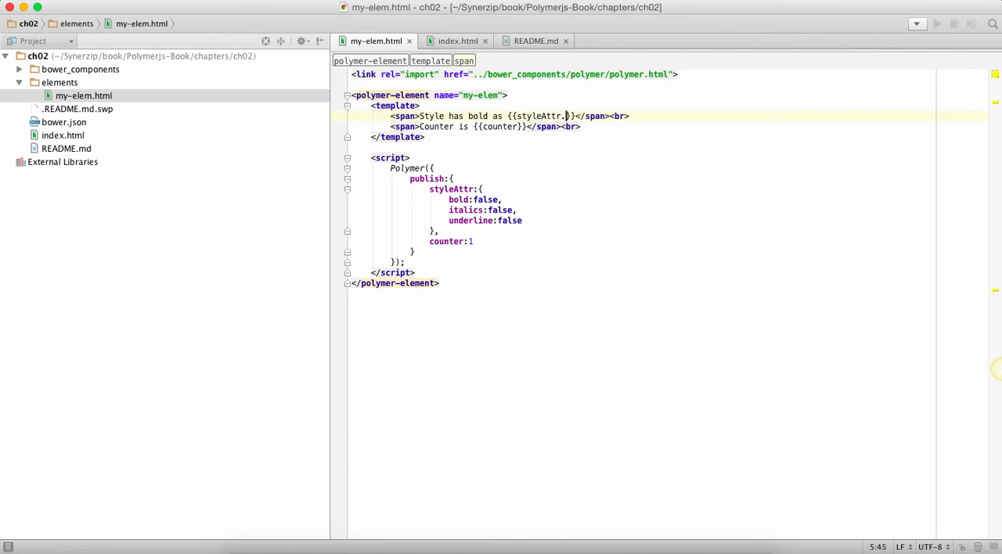
{"action": "type", "text": "bold"}
{"action": "mouse_move", "coordinate": [626, 172]}
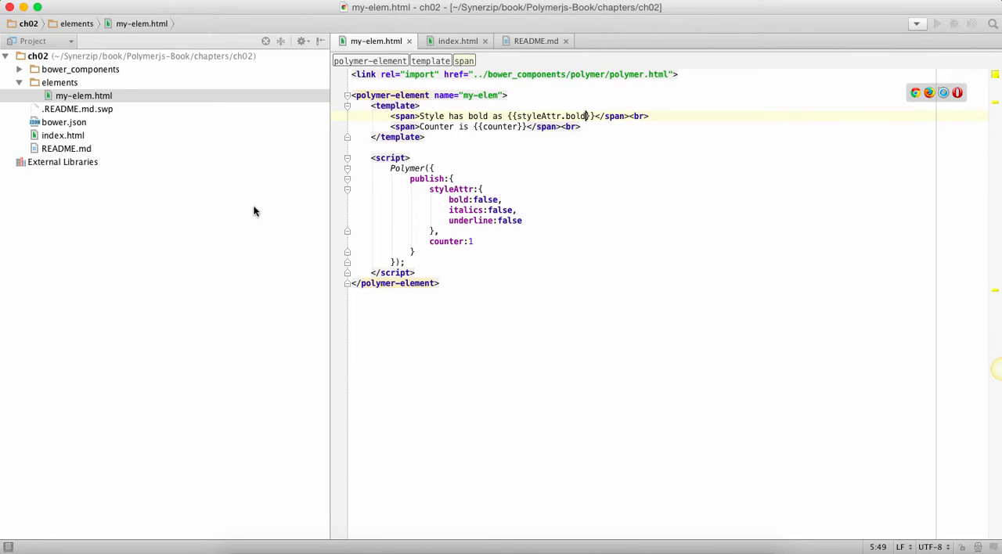
View index.html in Chrome showing "Style has bold as false" and "Counter is 1", then return to WebStorm
{"action": "right_click", "coordinate": [92, 137]}
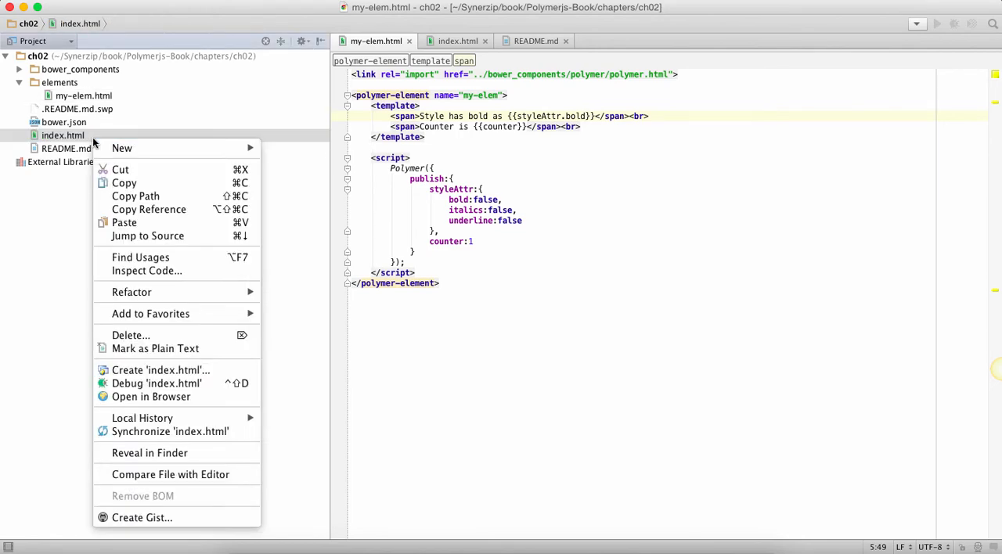
{"action": "left_click", "coordinate": [151, 397]}
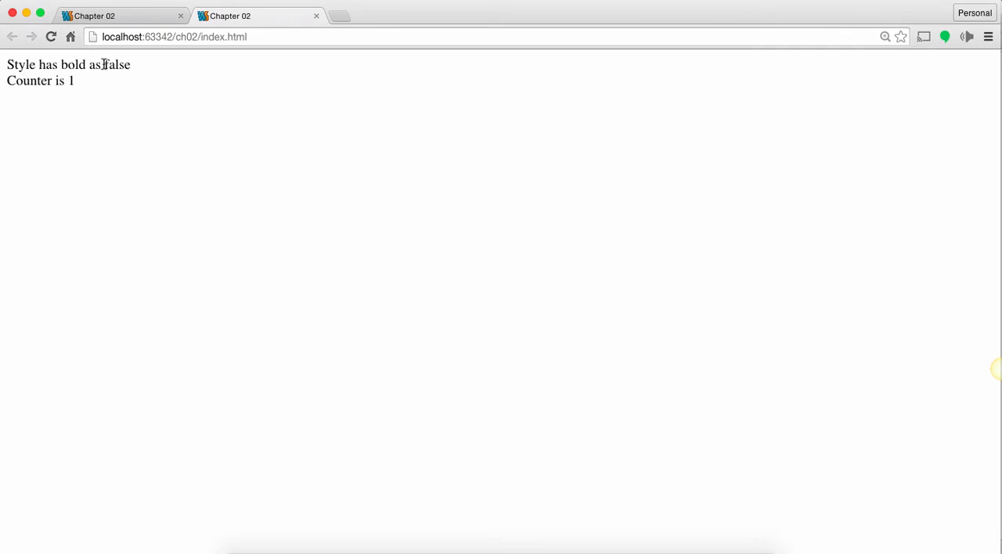
{"action": "left_click", "coordinate": [349, 540]}
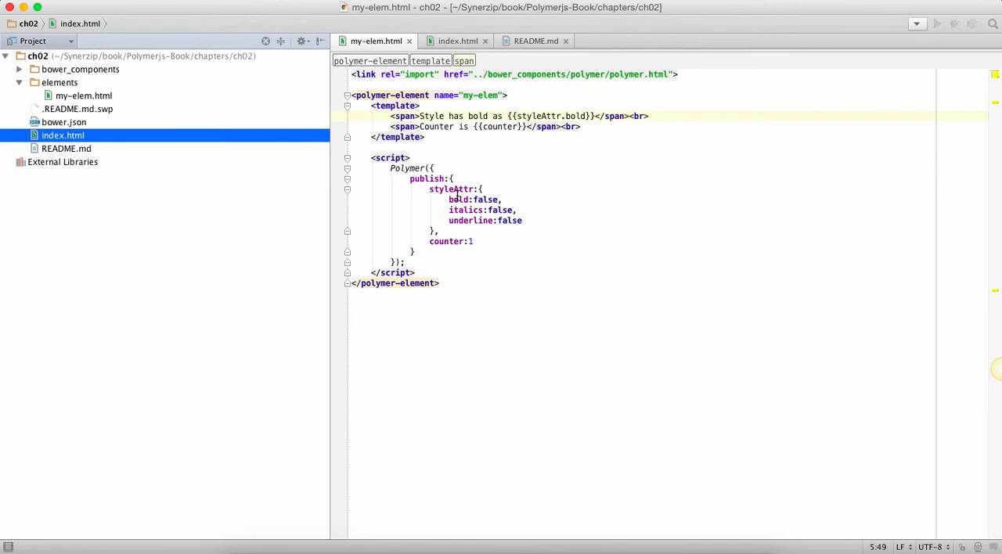
In index.html give the my-elem tag styleAttr='{"bold":true}', fixing the quotes
{"action": "left_click_drag", "start_coordinate": [430, 189], "coordinate": [444, 231]}
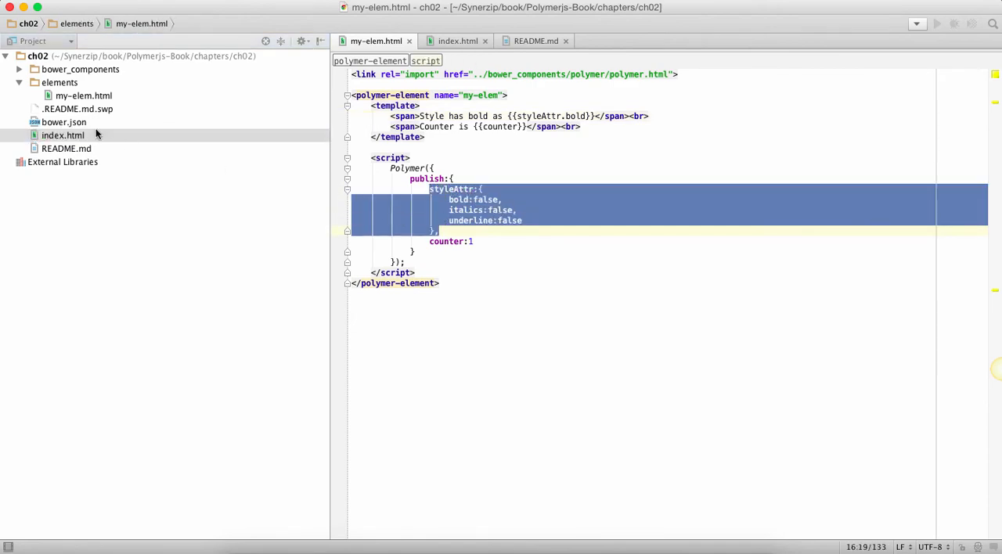
{"action": "double_click", "coordinate": [63, 136]}
{"action": "left_click", "coordinate": [410, 158]}
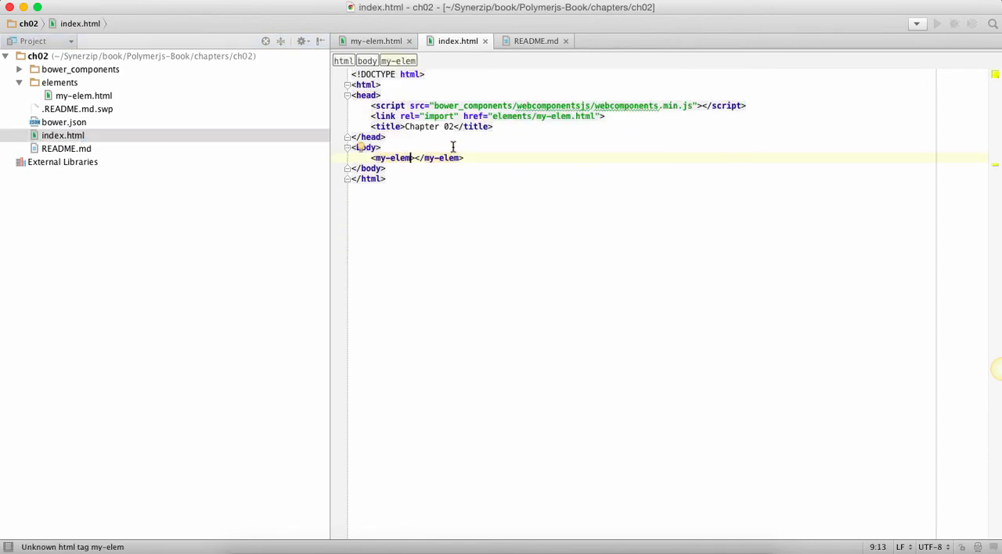
{"action": "type", "text": "styleAttr"}
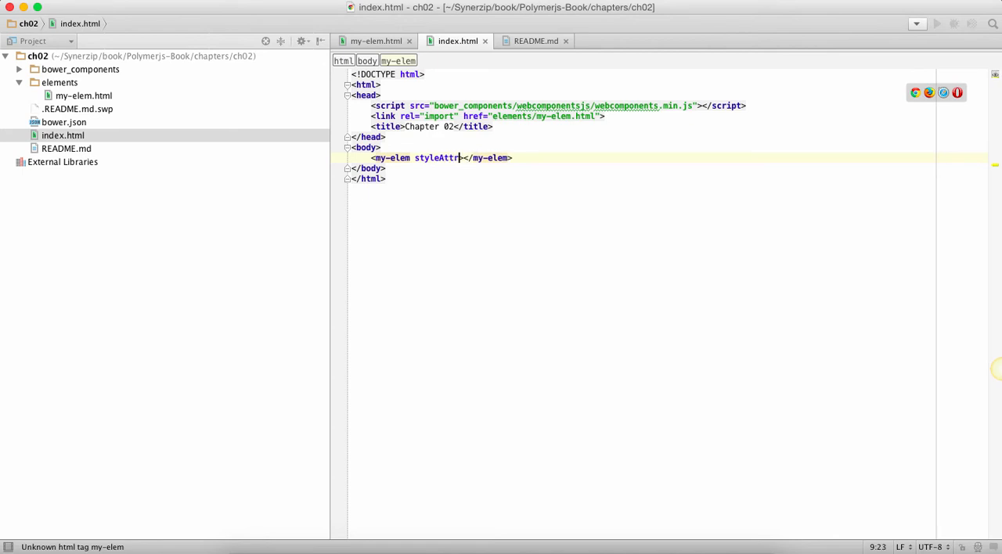
{"action": "type", "text": ":"}
{"action": "key", "text": "BackSpace"}
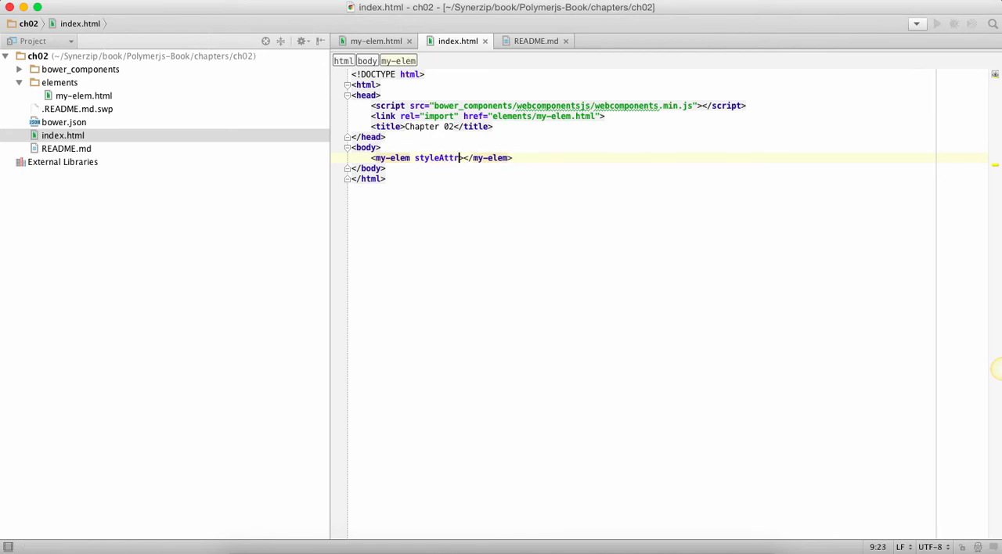
{"action": "type", "text": "=\""}
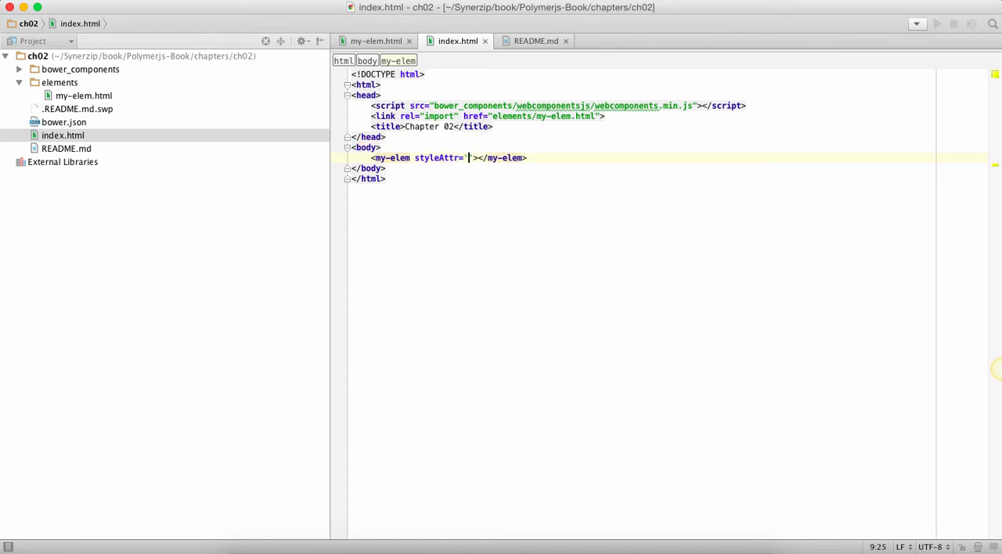
{"action": "type", "text": "{\"bold:"}
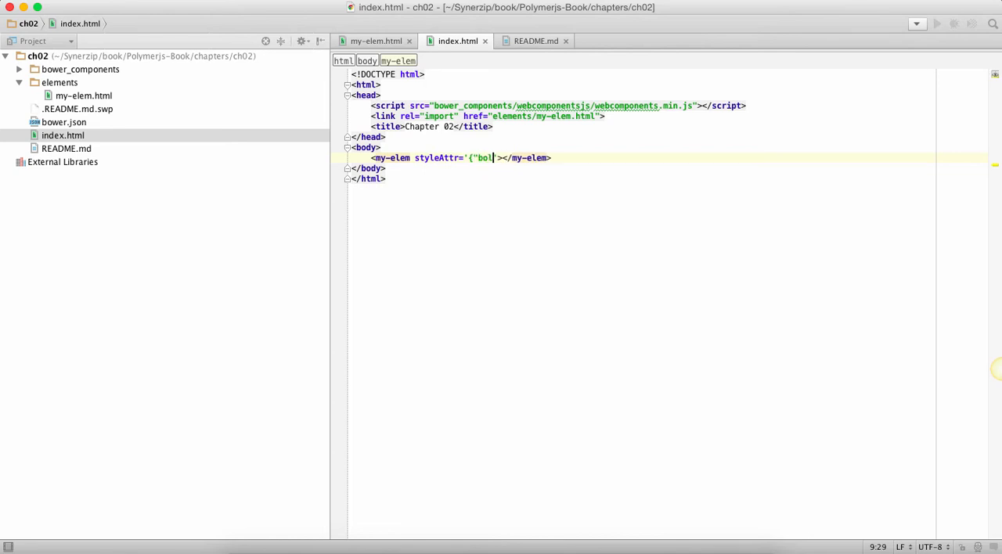
{"action": "key", "text": "BackSpace"}
{"action": "type", "text": "\""}
{"action": "type", "text": ":true"}
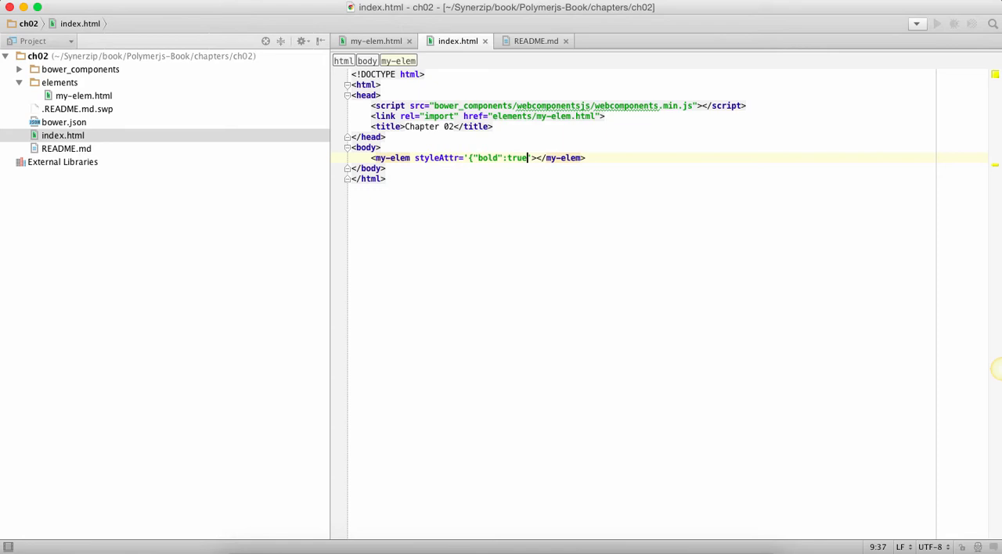
{"action": "type", "text": "}"}
Reload the Chrome page so it reads "Style has bold as true", then return to WebStorm
{"action": "left_click", "coordinate": [379, 540]}
{"action": "left_click", "coordinate": [50, 37]}
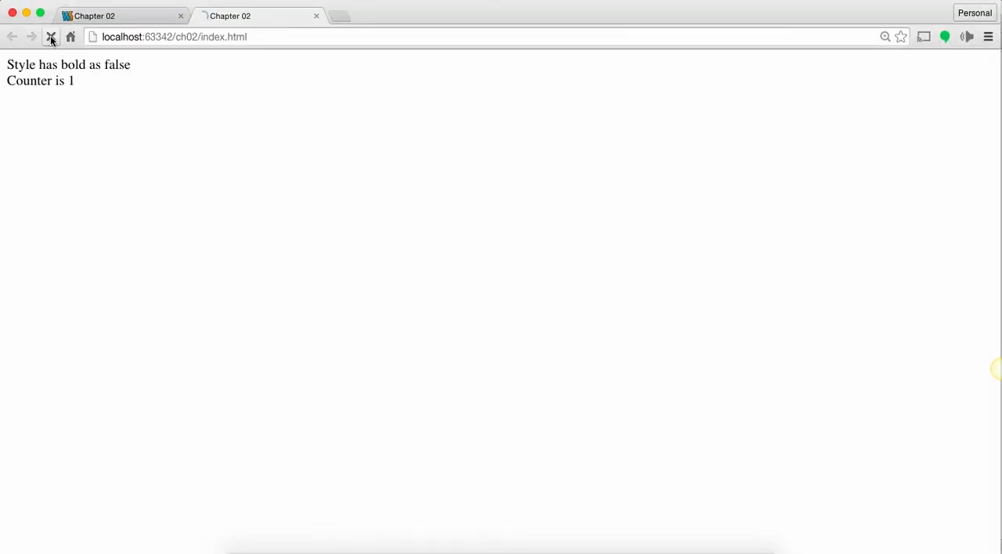
{"action": "double_click", "coordinate": [114, 65]}
{"action": "left_click", "coordinate": [350, 541]}
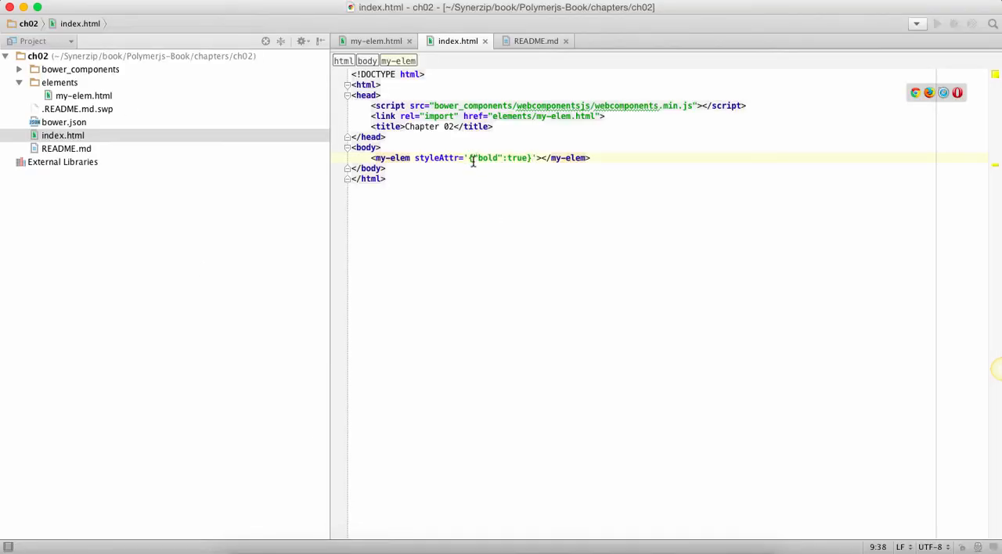
Add a created() function in my-elem.html that sets this.styleAttr.bold=true
{"action": "double_click", "coordinate": [84, 96]}
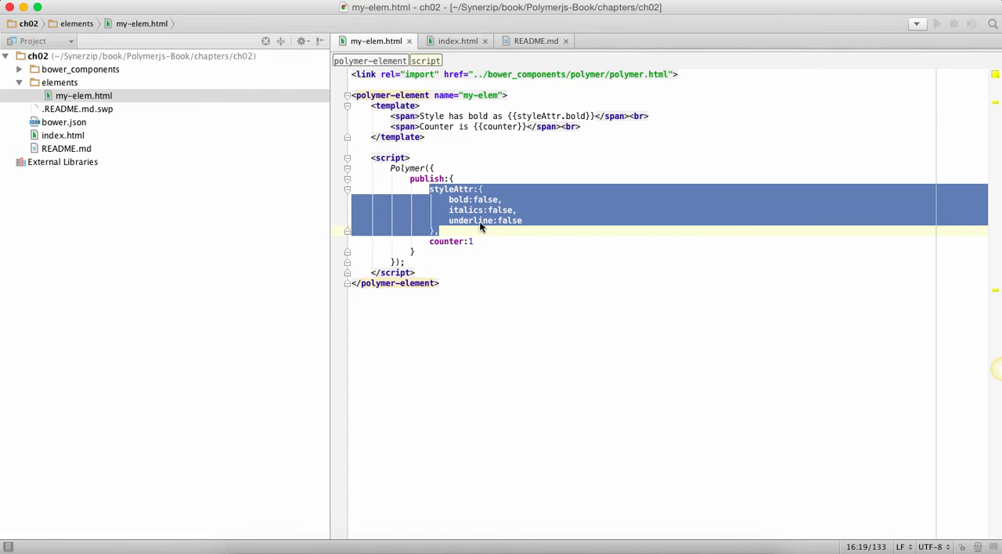
{"action": "left_click", "coordinate": [459, 168]}
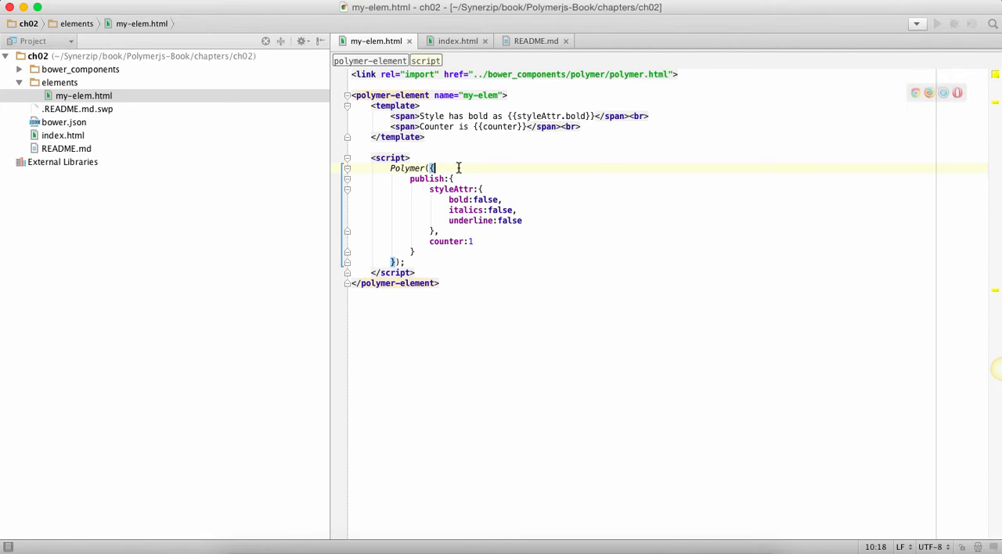
{"action": "key", "text": "Return"}
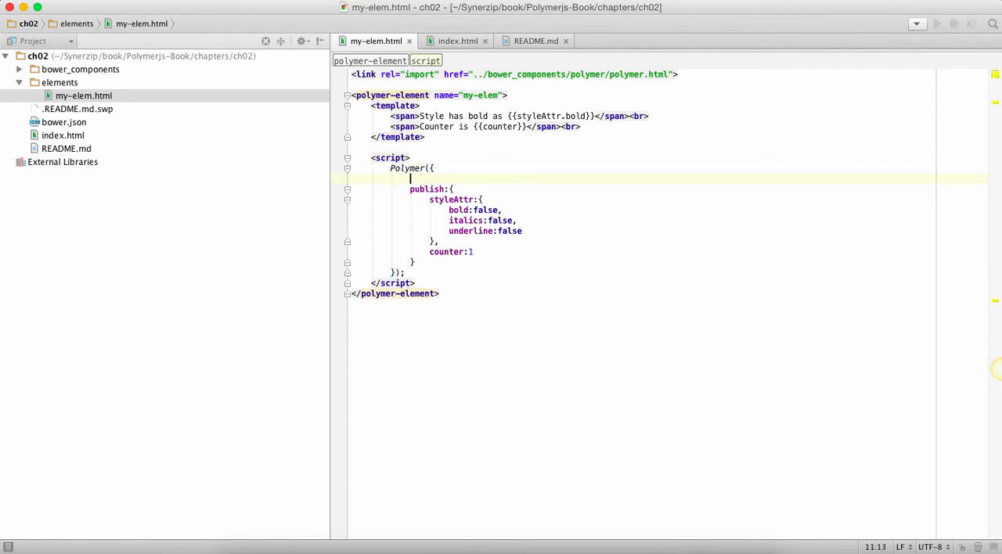
{"action": "type", "text": "created:funct"}
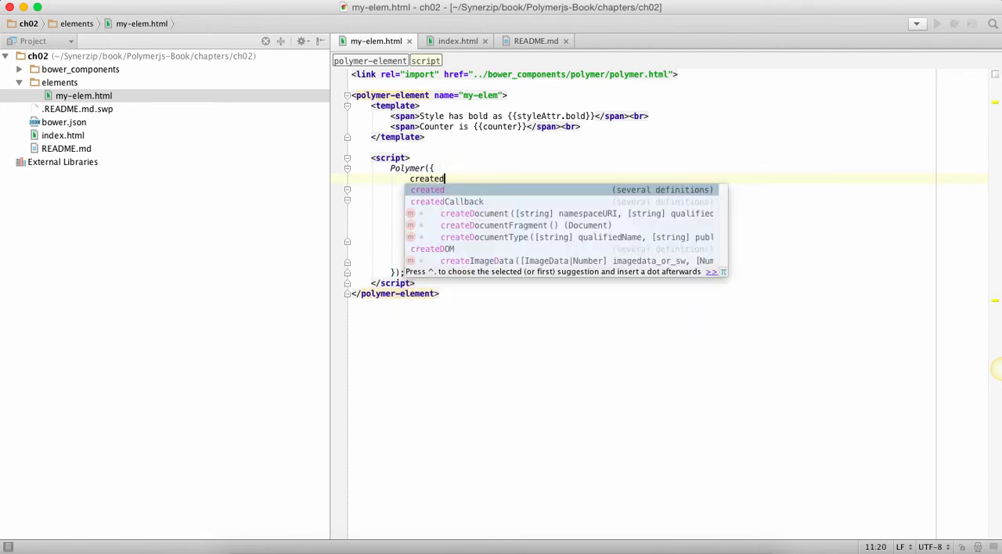
{"action": "type", "text": "ion"}
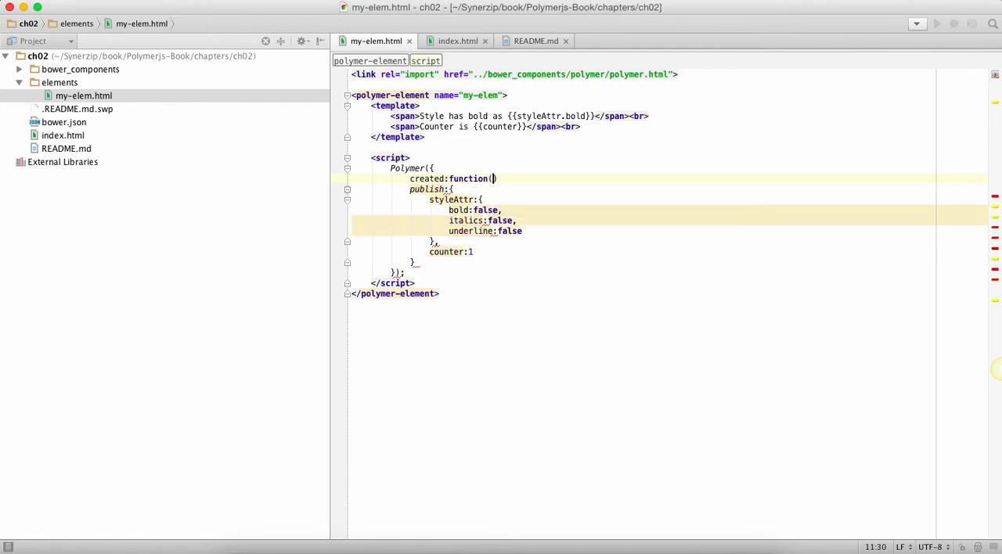
{"action": "type", "text": "(){"}
{"action": "key", "text": "Return"}
{"action": "key", "text": "Down"}
{"action": "type", "text": ","}
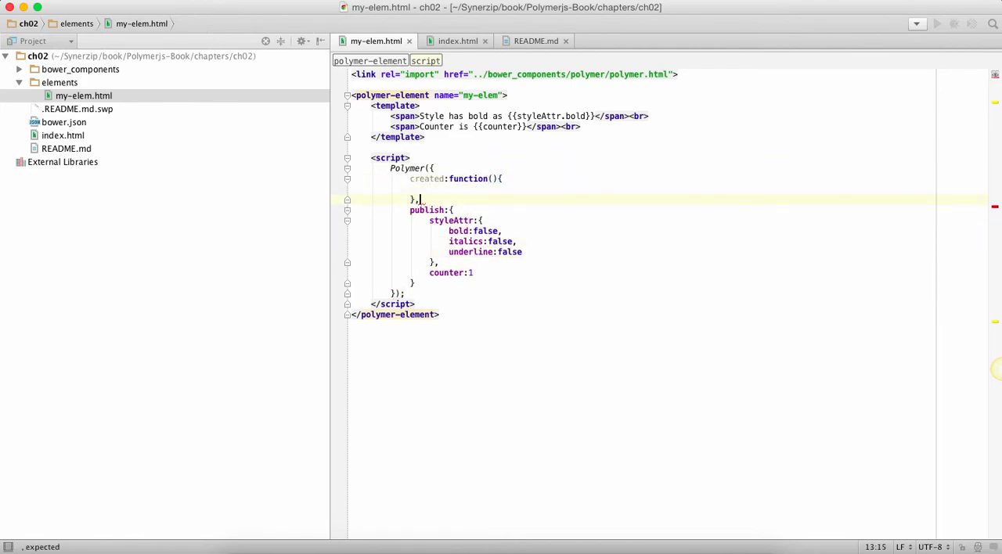
{"action": "key", "text": "Up"}
{"action": "type", "text": "this.styleA"}
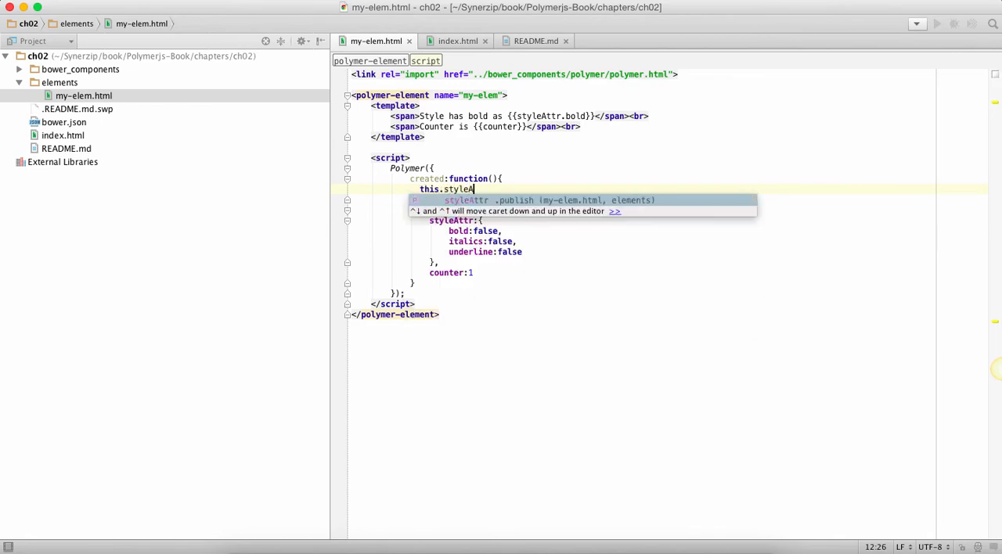
{"action": "type", "text": "ttr.bold"}
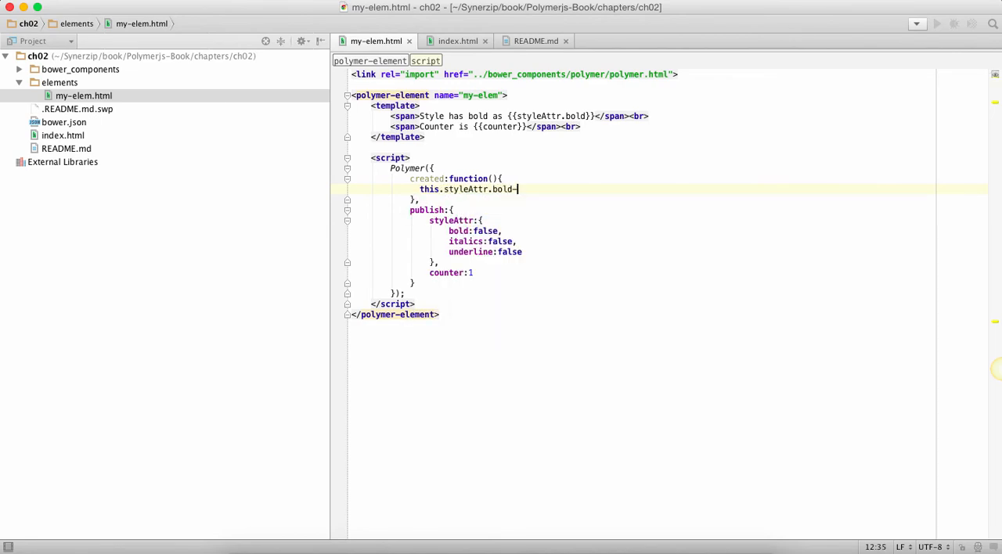
{"action": "type", "text": "="}
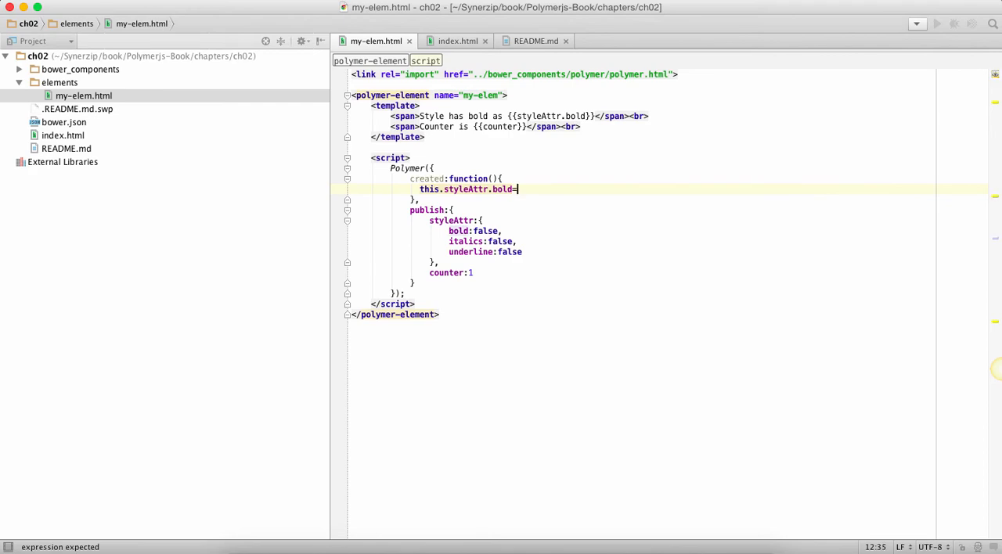
{"action": "type", "text": "true;"}
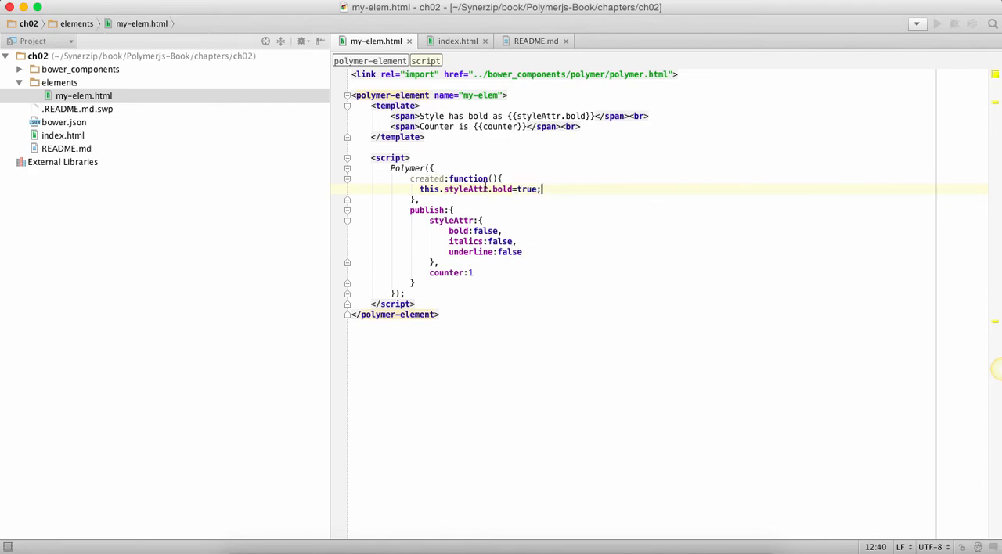
Delete the styleAttr attribute from the my-elem tag in index.html and switch to Chrome
{"action": "double_click", "coordinate": [63, 136]}
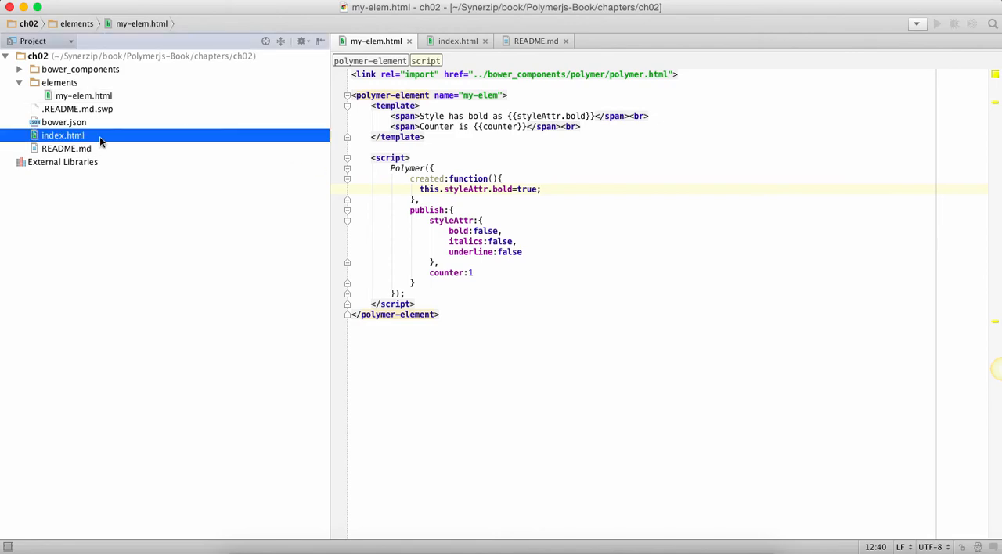
{"action": "left_click", "coordinate": [415, 157]}
{"action": "left_click_drag", "start_coordinate": [415, 157], "coordinate": [537, 157]}
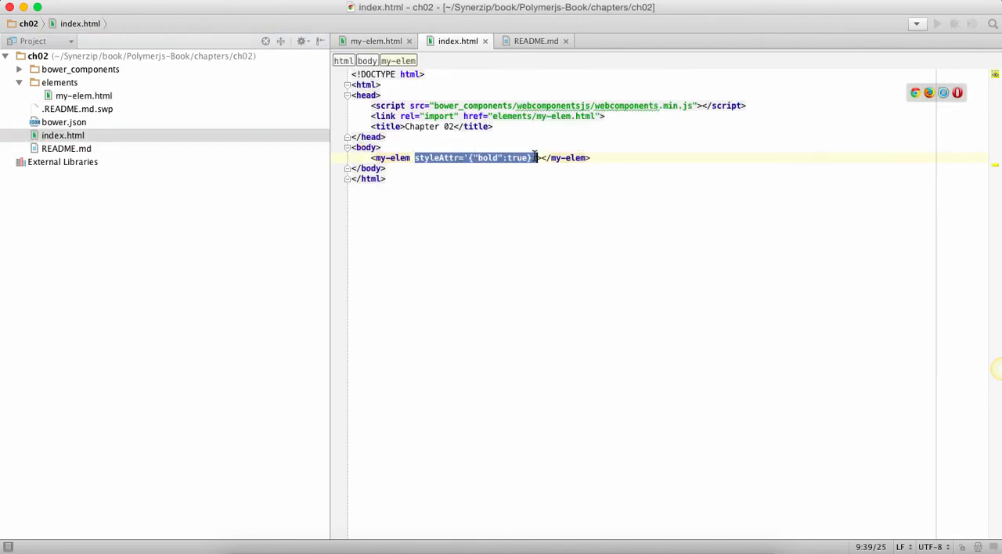
{"action": "key", "text": "BackSpace"}
{"action": "key", "text": "BackSpace"}
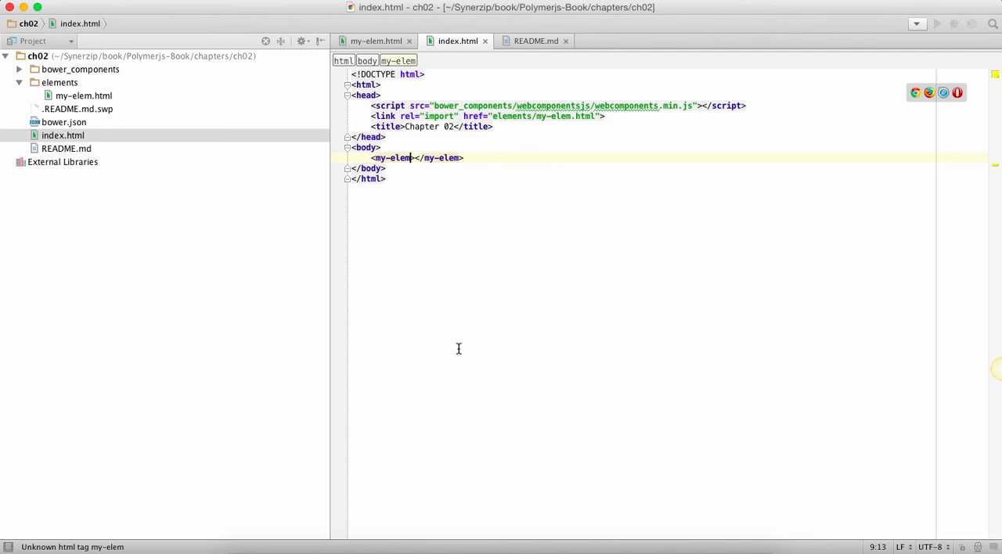
{"action": "key", "text": "super+Tab"}
Reload the Chapter 02 page still showing bold as true, then return to WebStorm
{"action": "left_click", "coordinate": [51, 37]}
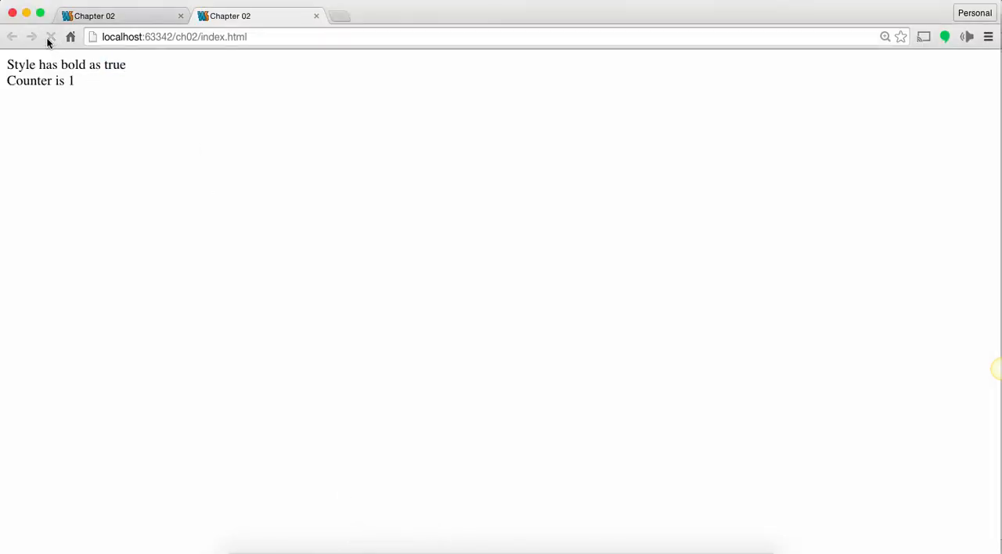
{"action": "double_click", "coordinate": [115, 64]}
{"action": "left_click", "coordinate": [348, 548]}
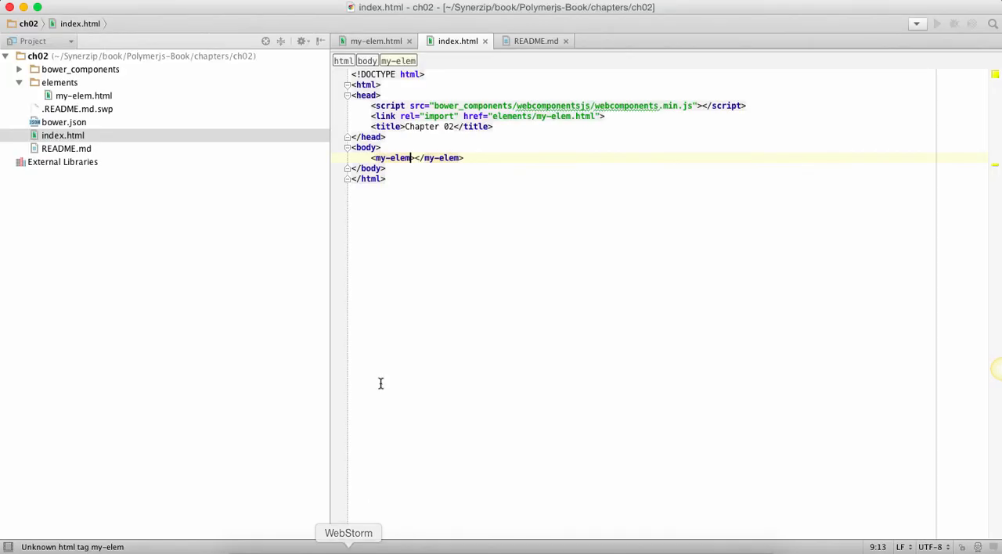
Reopen my-elem.html at the created function, then bring up the README in the vim terminal
{"action": "double_click", "coordinate": [83, 95]}
{"action": "left_click", "coordinate": [448, 197]}
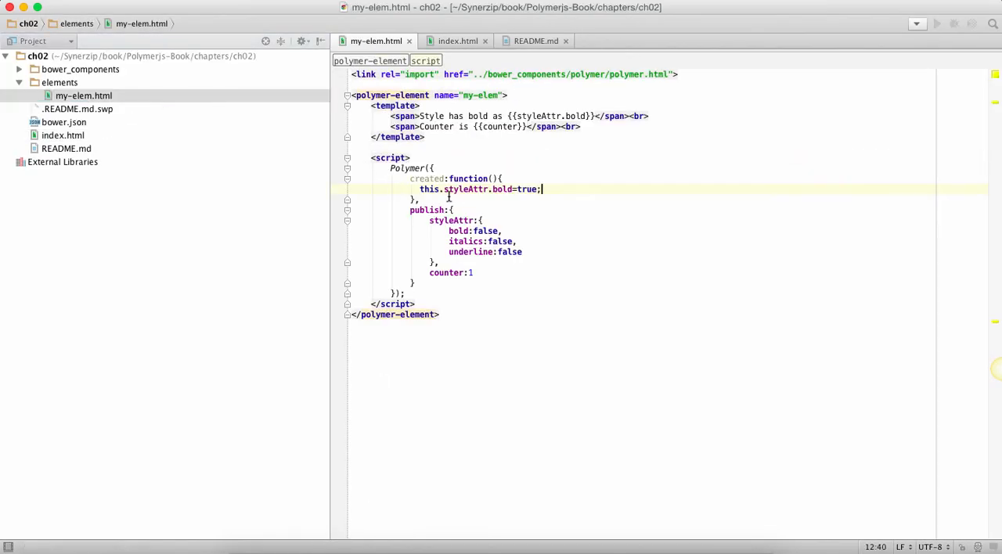
{"action": "double_click", "coordinate": [421, 178]}
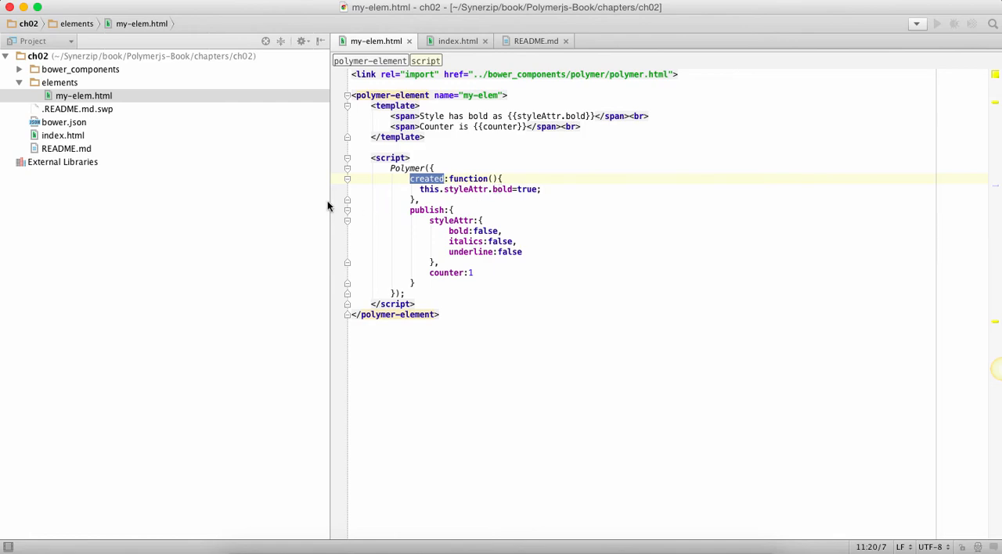
{"action": "left_click", "coordinate": [301, 534]}
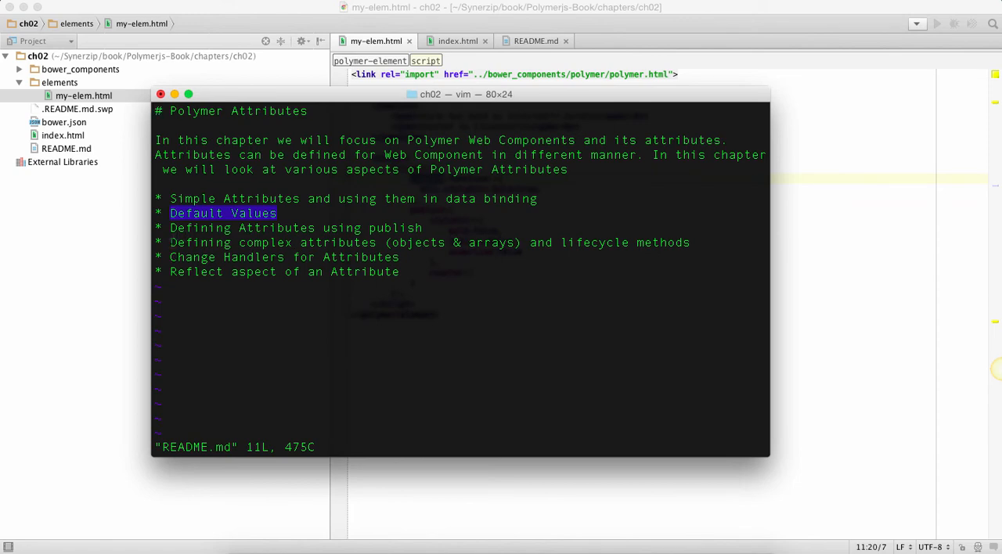
Mark the README's complex attributes and Change Handlers for Attributes topics
{"action": "left_click_drag", "start_coordinate": [170, 243], "coordinate": [501, 243]}
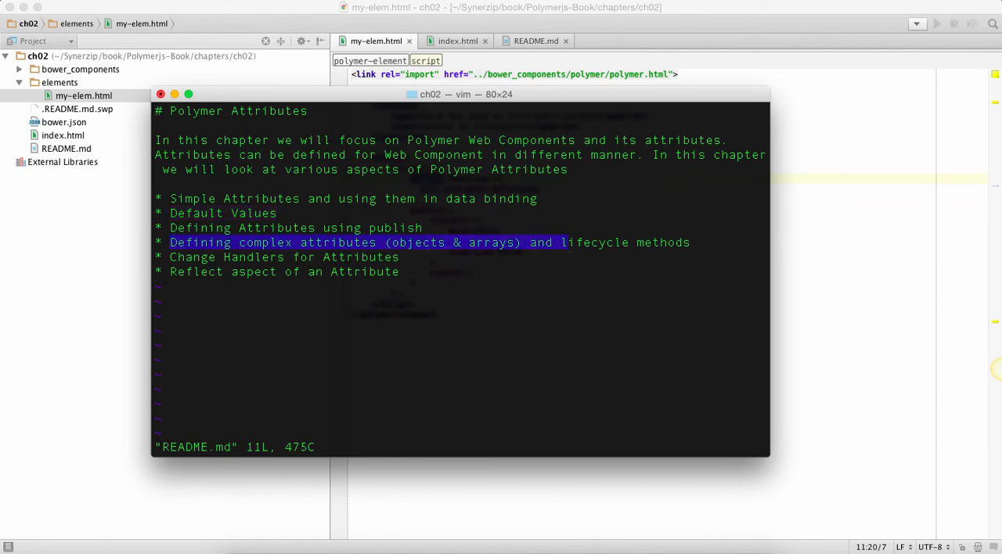
{"action": "left_click_drag", "start_coordinate": [170, 257], "coordinate": [325, 257]}
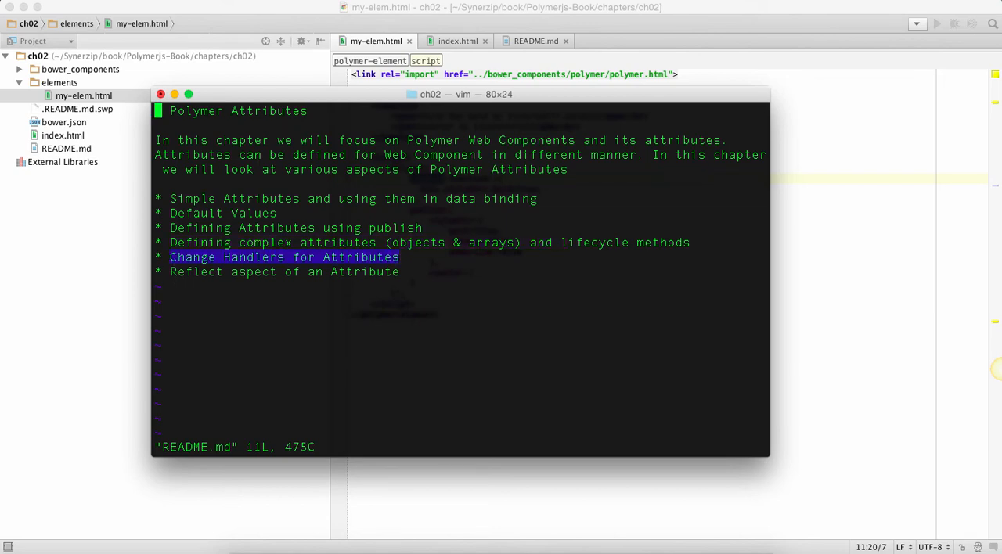
Delete the created function block in my-elem.html, then undo to restore it
{"action": "left_click", "coordinate": [814, 285]}
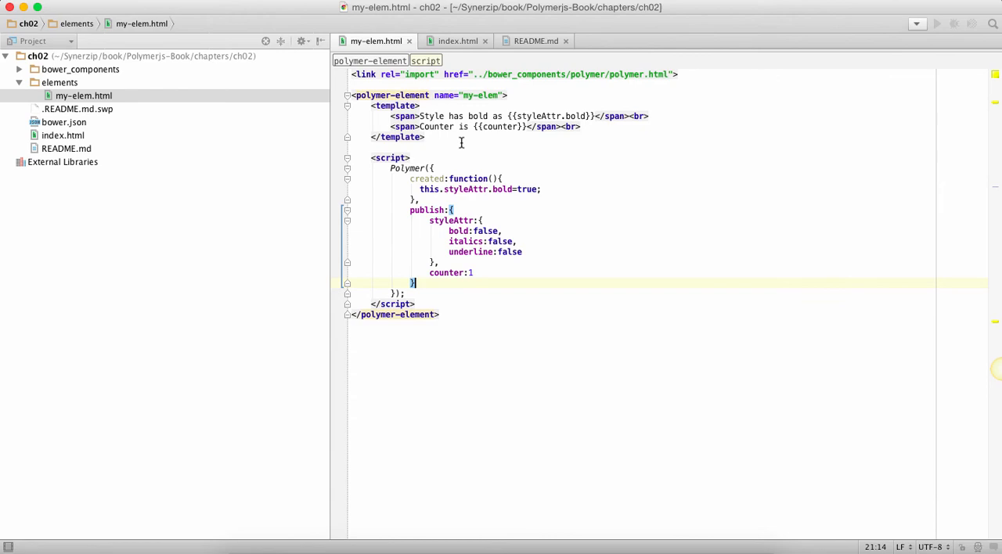
{"action": "left_click", "coordinate": [411, 179]}
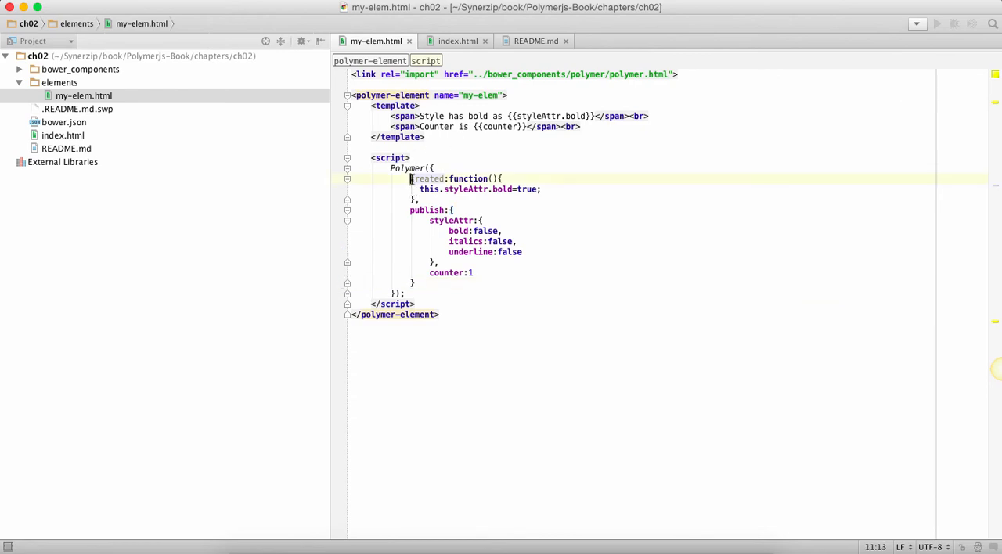
{"action": "key", "text": "shift+Down"}
{"action": "key", "text": "shift+Down"}
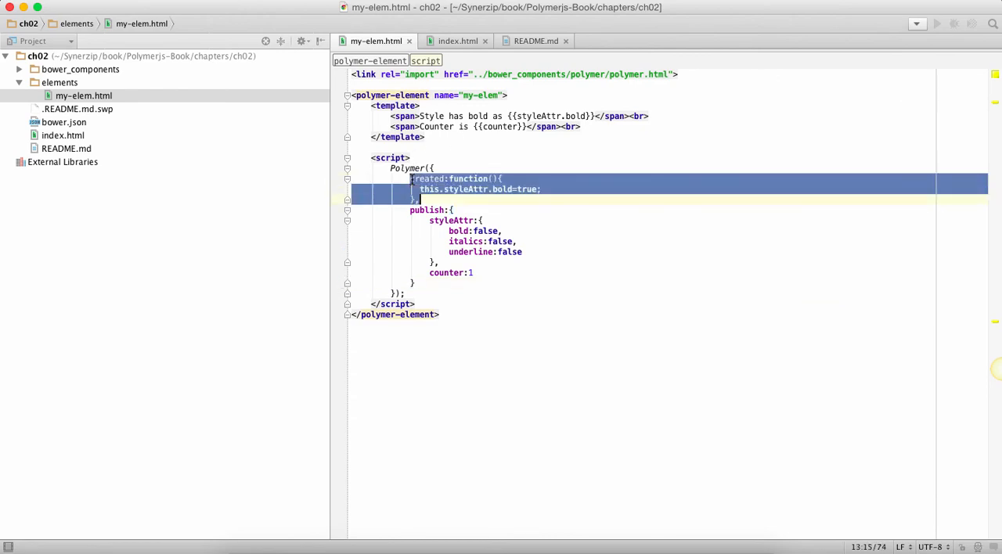
{"action": "key", "text": "BackSpace"}
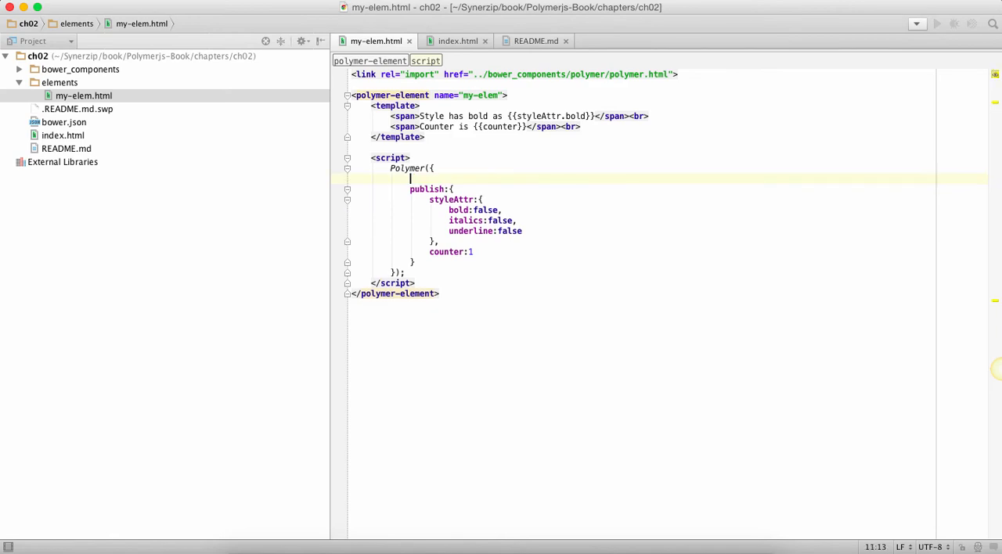
{"action": "key", "text": "super+z"}
{"action": "left_click", "coordinate": [460, 166]}
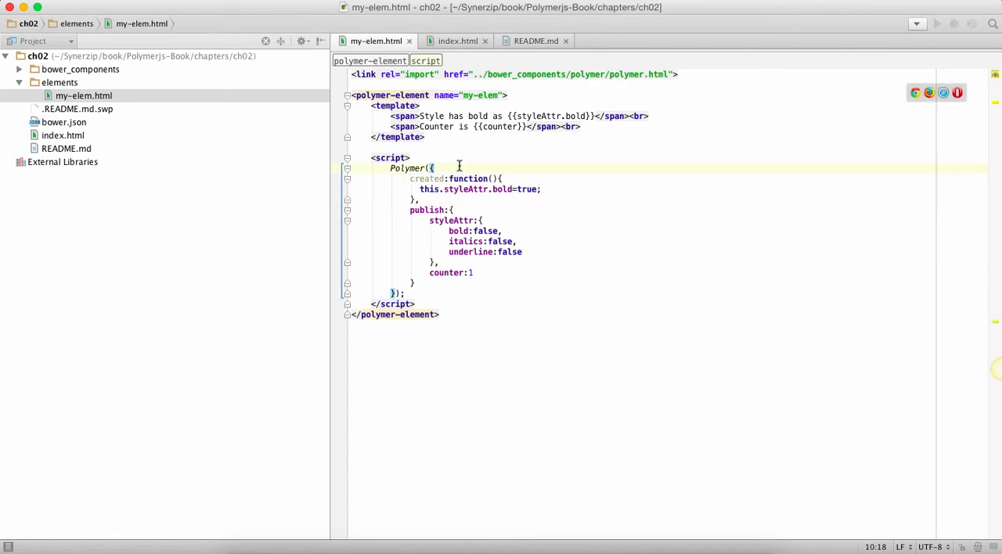
Add a comma after the publish block's closing brace
{"action": "double_click", "coordinate": [438, 126]}
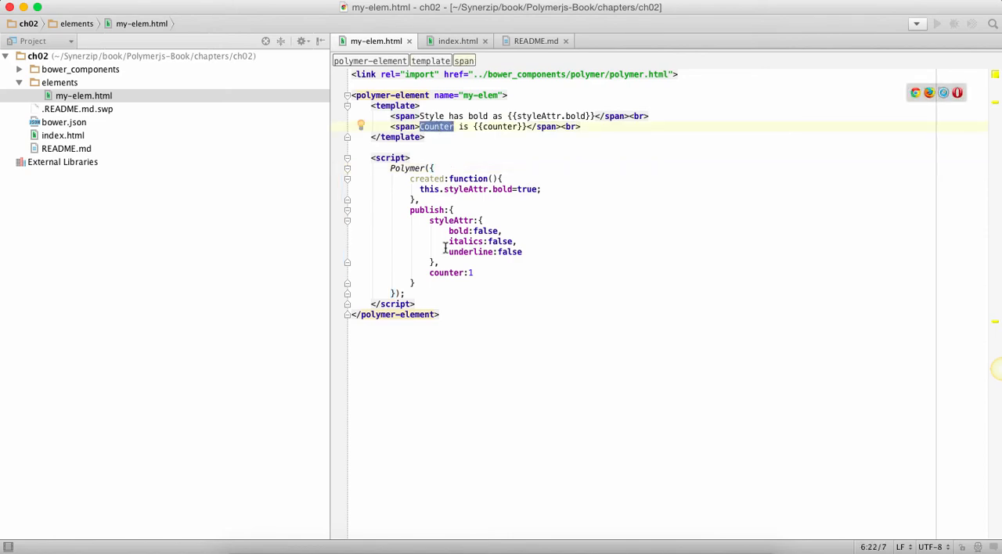
{"action": "left_click", "coordinate": [427, 283]}
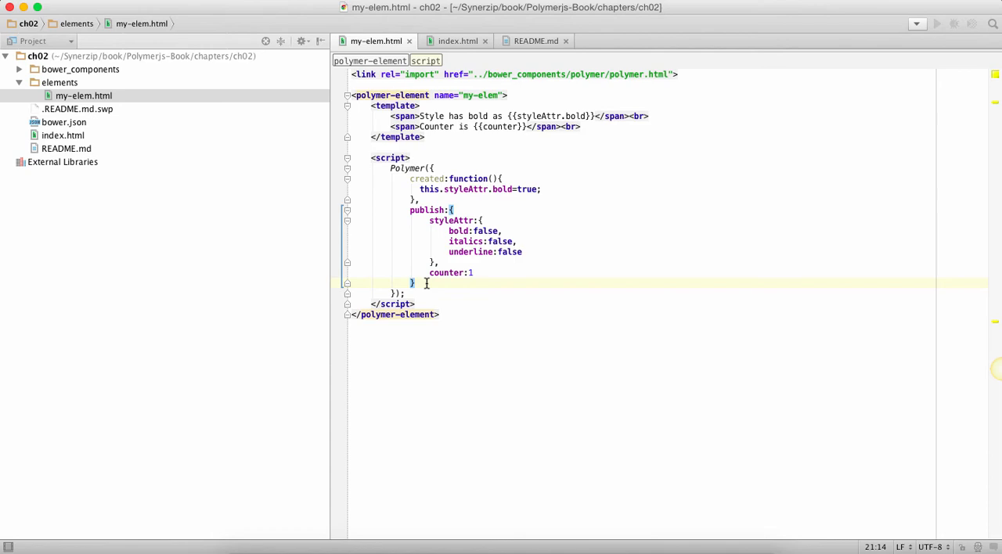
{"action": "type", "text": ","}
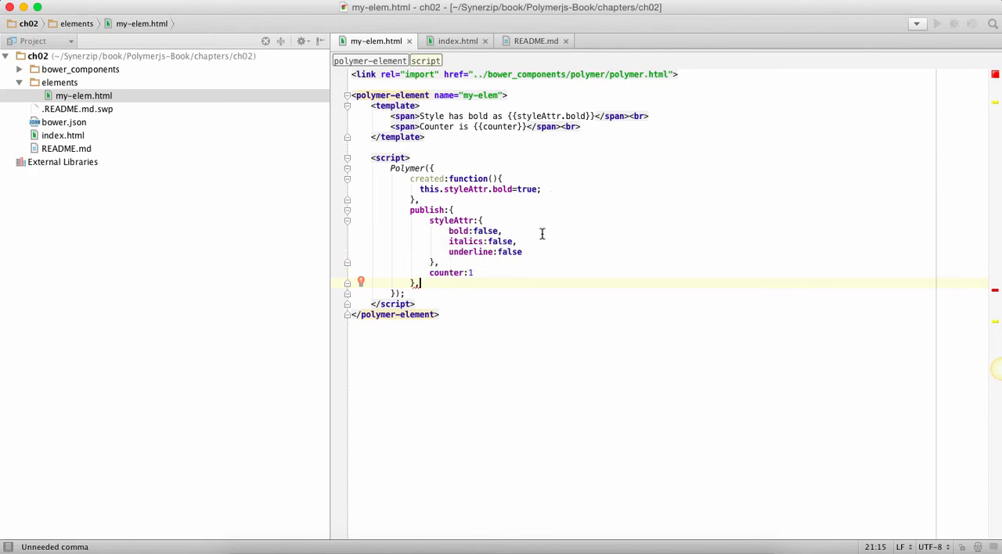
Add a counterChanged(oldValue,newValue) function after the publish block
{"action": "key", "text": "Return"}
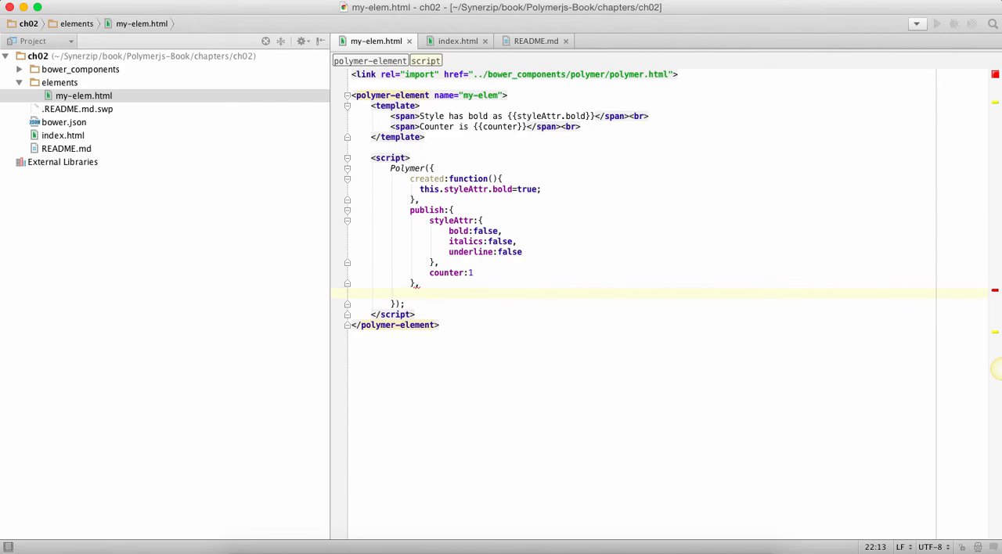
{"action": "type", "text": "counterChange"}
{"action": "type", "text": "d:func"}
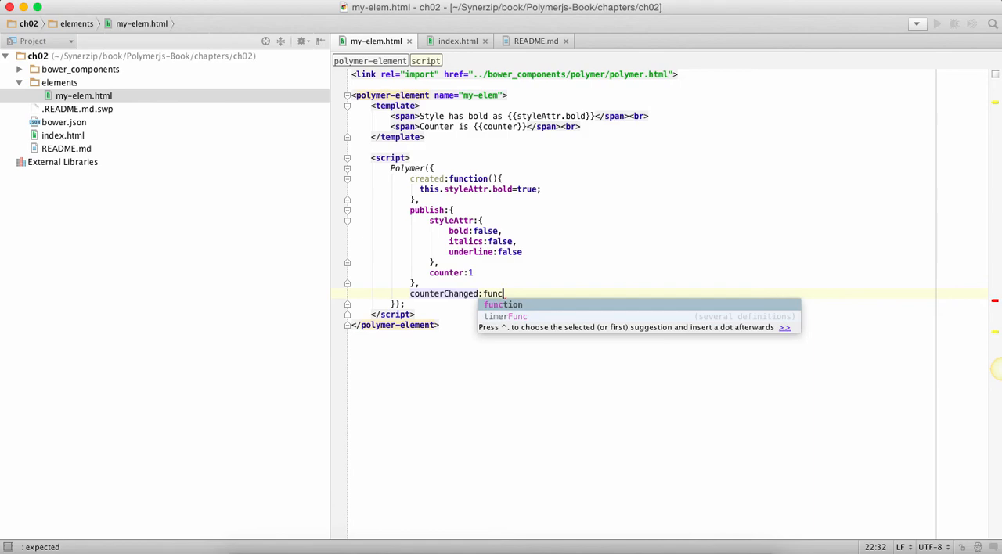
{"action": "key", "text": "Tab"}
{"action": "type", "text": "(){"}
{"action": "key", "text": "Return"}
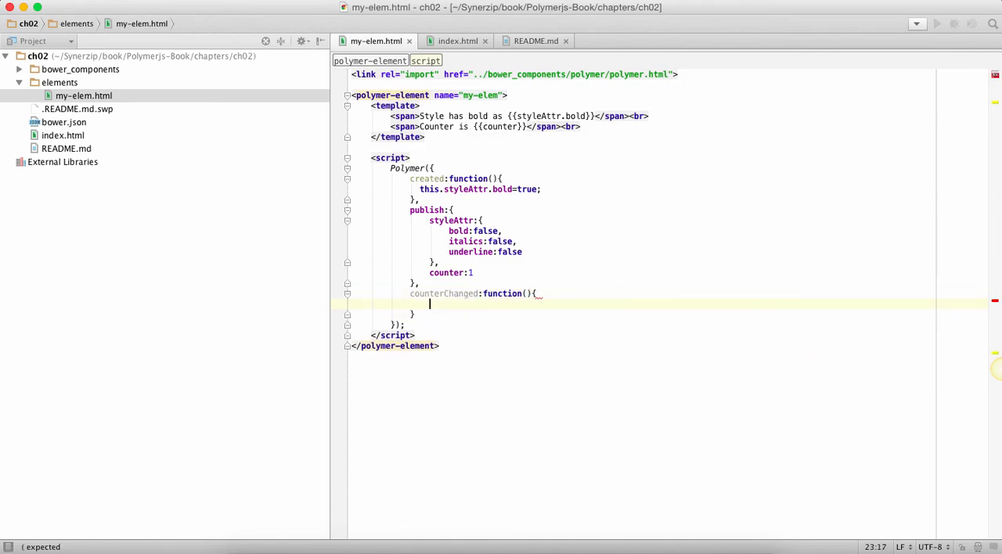
{"action": "left_click", "coordinate": [528, 294]}
{"action": "type", "text": "new"}
{"action": "key", "text": "BackSpace"}
{"action": "key", "text": "BackSpace"}
{"action": "key", "text": "BackSpace"}
{"action": "type", "text": "oldValue,"}
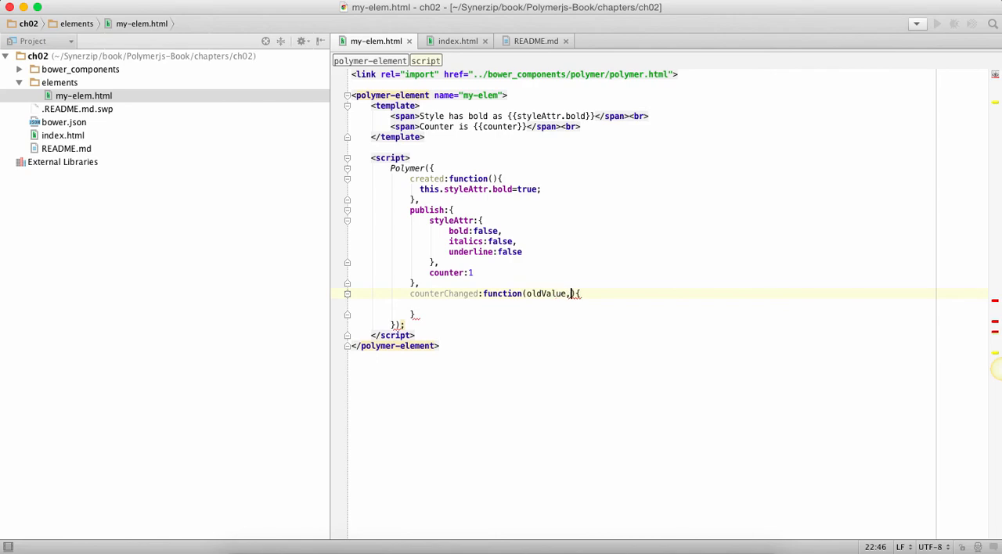
{"action": "type", "text": "newvalue"}
{"action": "key", "text": "BackSpace"}
{"action": "key", "text": "BackSpace"}
{"action": "key", "text": "BackSpace"}
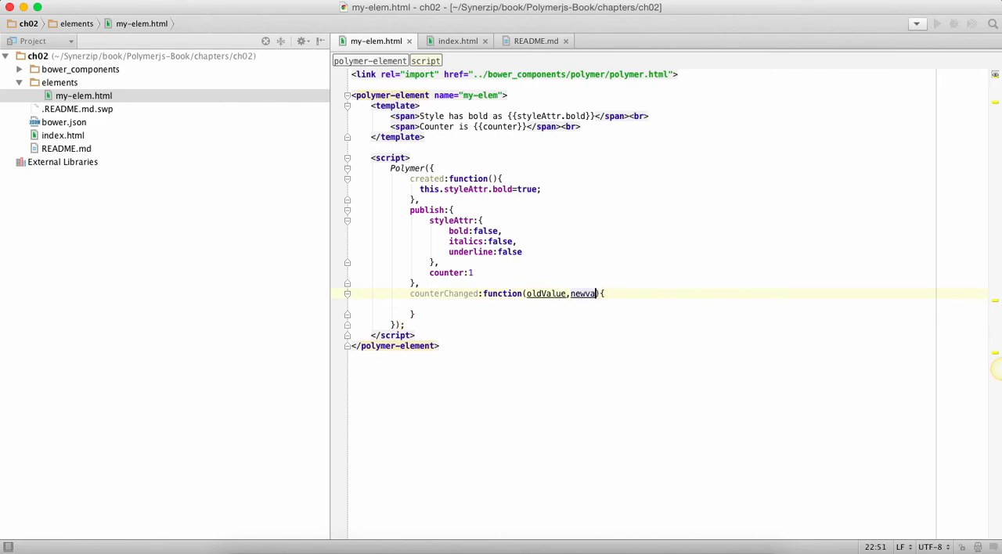
{"action": "key", "text": "BackSpace"}
{"action": "key", "text": "BackSpace"}
{"action": "type", "text": "Value"}
Log "Counter's value changed from "+oldValue+" to "+newValue to the console
{"action": "key", "text": "Down"}
{"action": "type", "text": "console.log("}
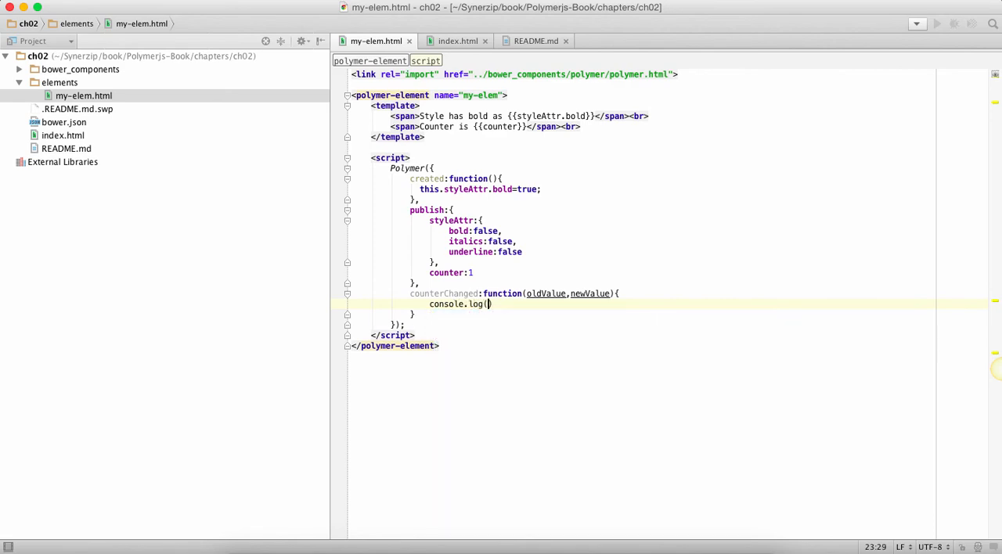
{"action": "type", "text": "\"Counter's v"}
{"action": "type", "text": "alue changed fro"}
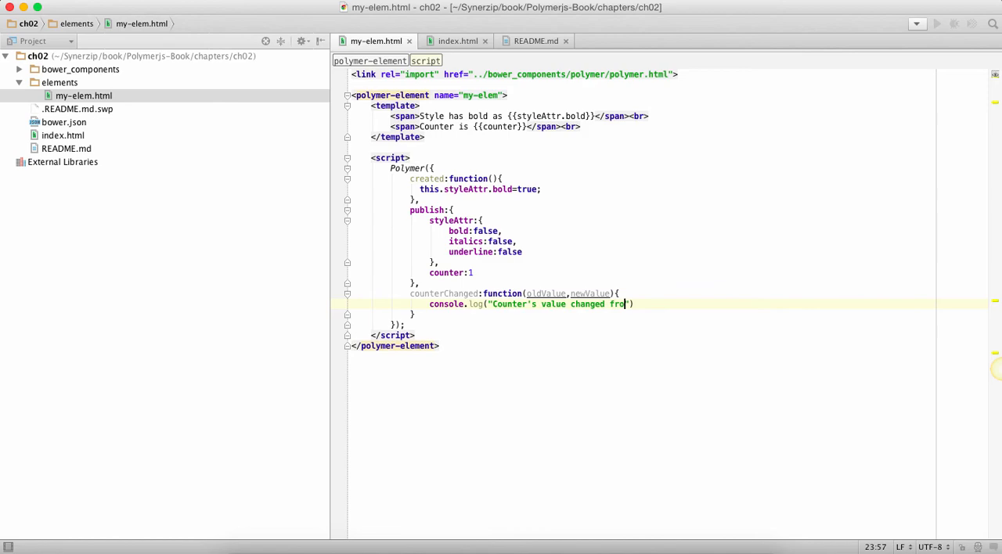
{"action": "type", "text": "m \"+"}
{"action": "type", "text": "oldValue,"}
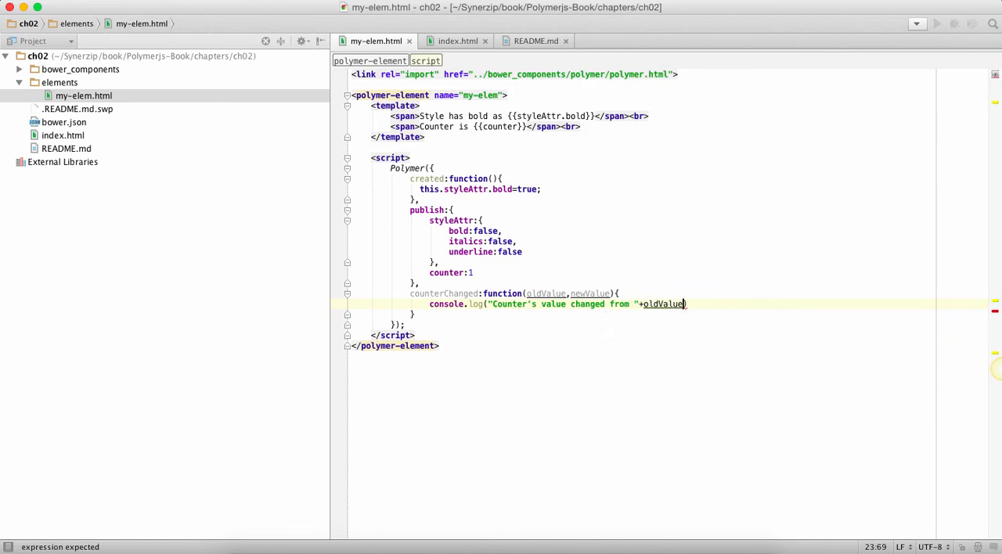
{"action": "type", "text": "+\" to \"+"}
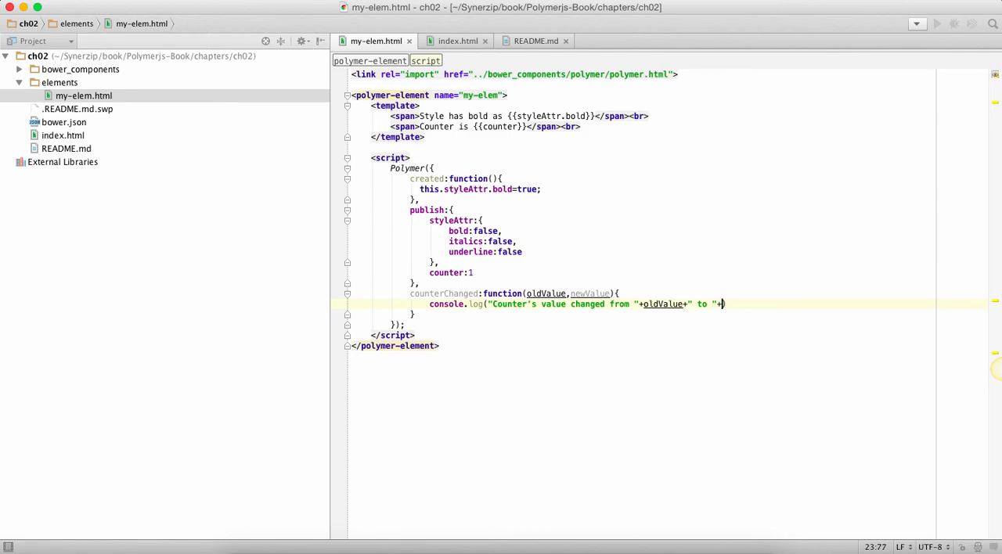
{"action": "type", "text": "new"}
{"action": "key", "text": "Tab"}
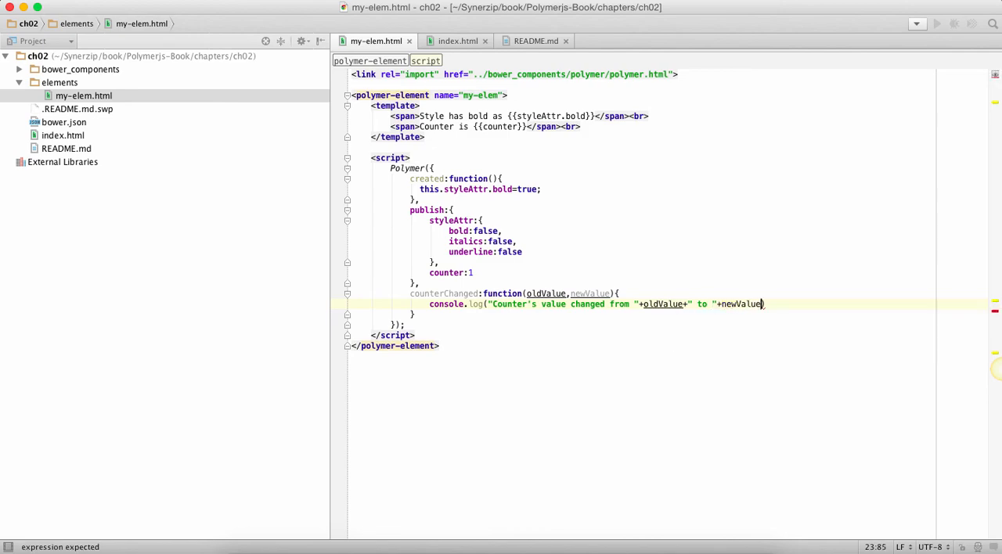
{"action": "type", "text": ");"}
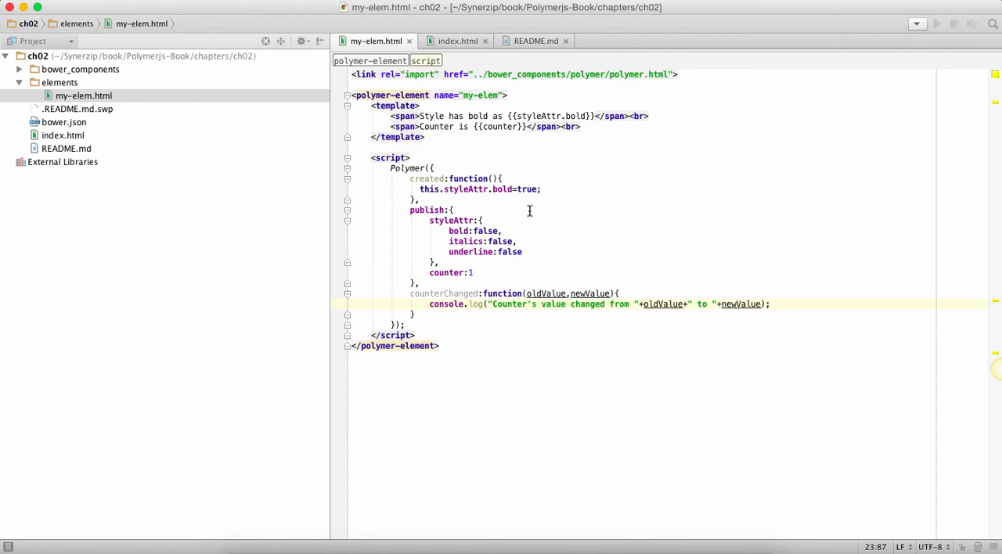
Add on-click="onClick" to the element tag and an onClick handler setting this.counter=22 after counterChanged
{"action": "left_click", "coordinate": [502, 95]}
{"action": "type", "text": "n"}
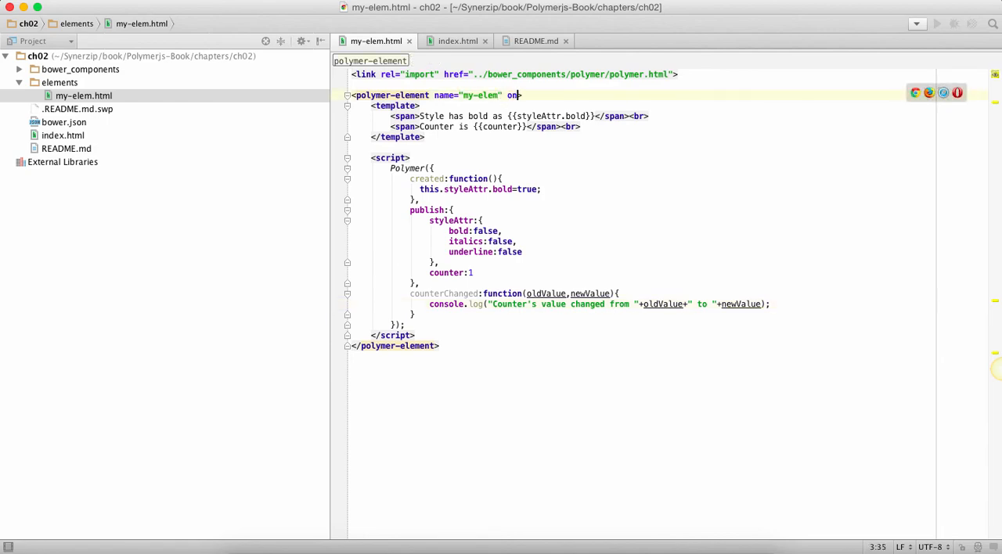
{"action": "type", "text": "-click-"}
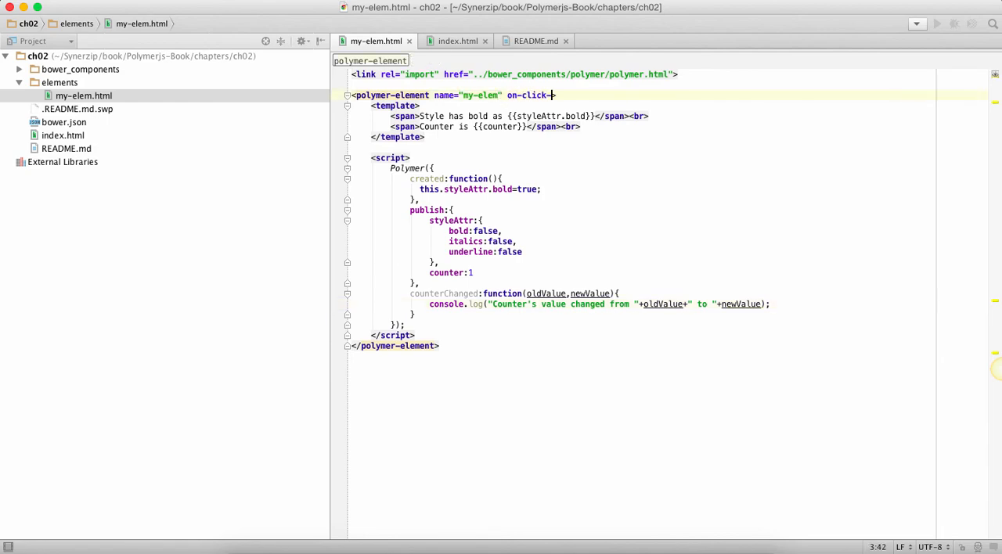
{"action": "type", "text": "\"on"}
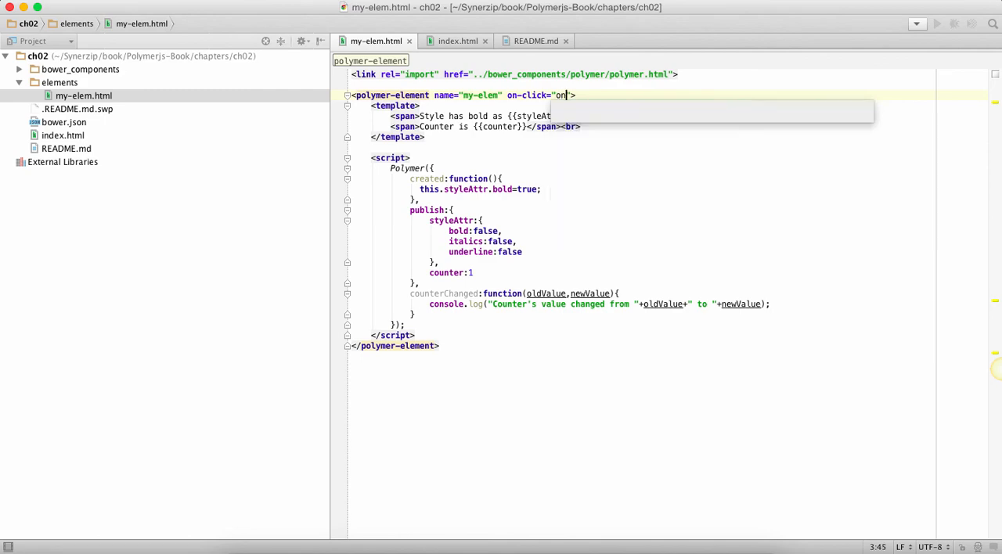
{"action": "type", "text": "Click"}
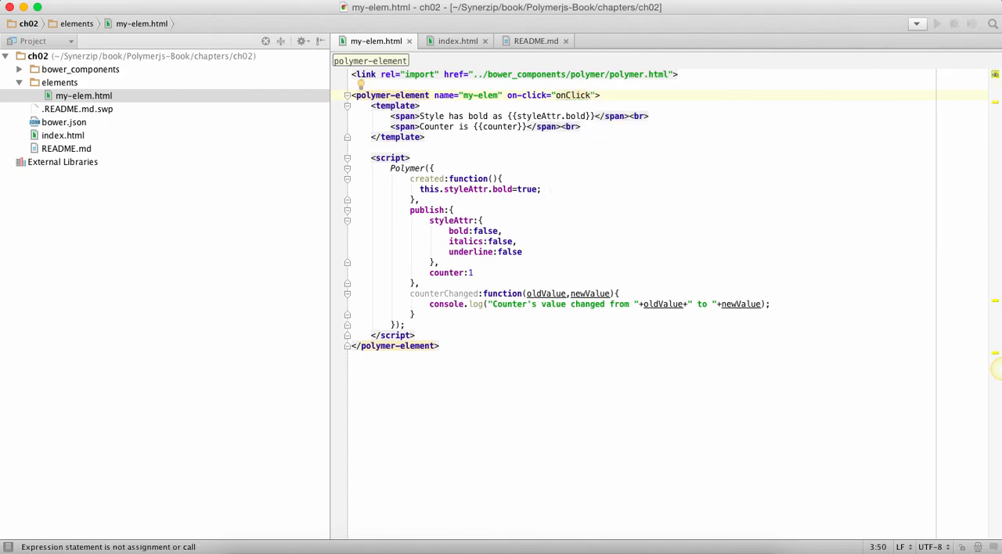
{"action": "left_click", "coordinate": [423, 315]}
{"action": "type", "text": ","}
{"action": "key", "text": "Return"}
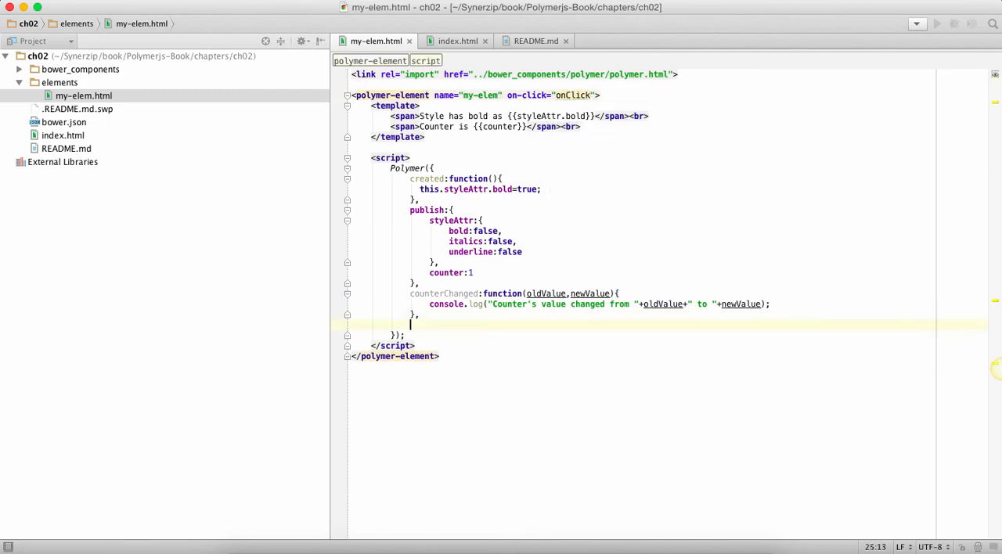
{"action": "type", "text": "onClick=f"}
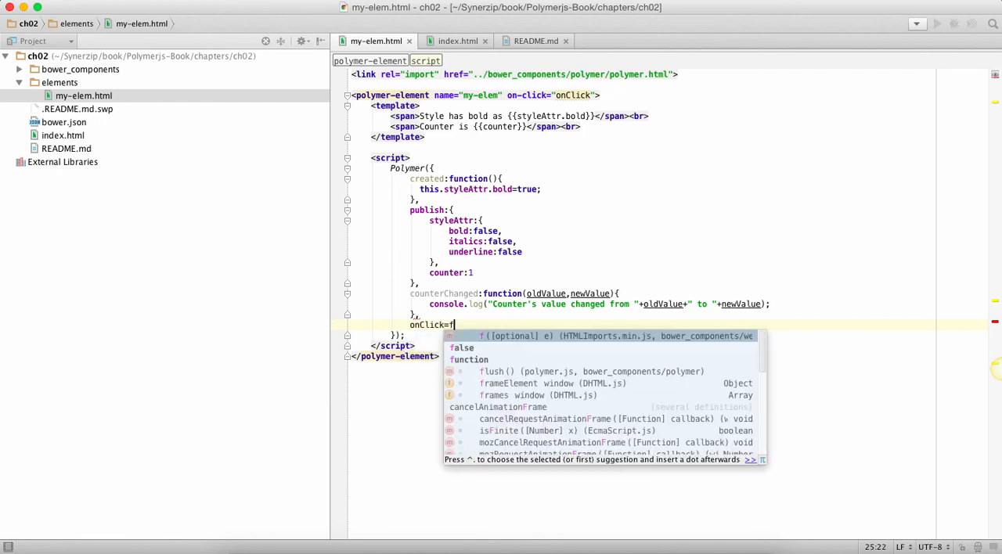
{"action": "type", "text": "unction(){"}
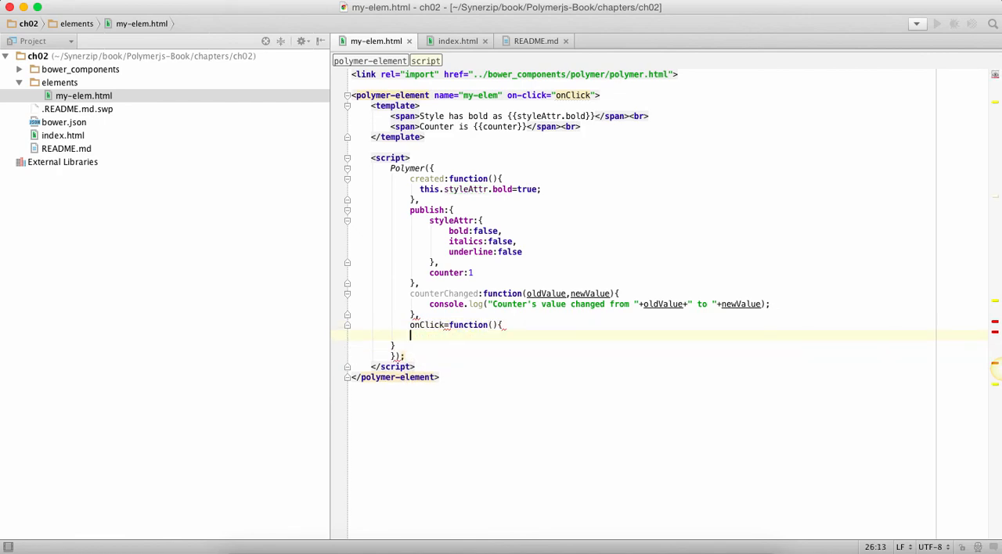
{"action": "key", "text": "Return"}
{"action": "key", "text": "Right"}
{"action": "key", "text": "Right"}
{"action": "key", "text": "Right"}
{"action": "key", "text": "BackSpace"}
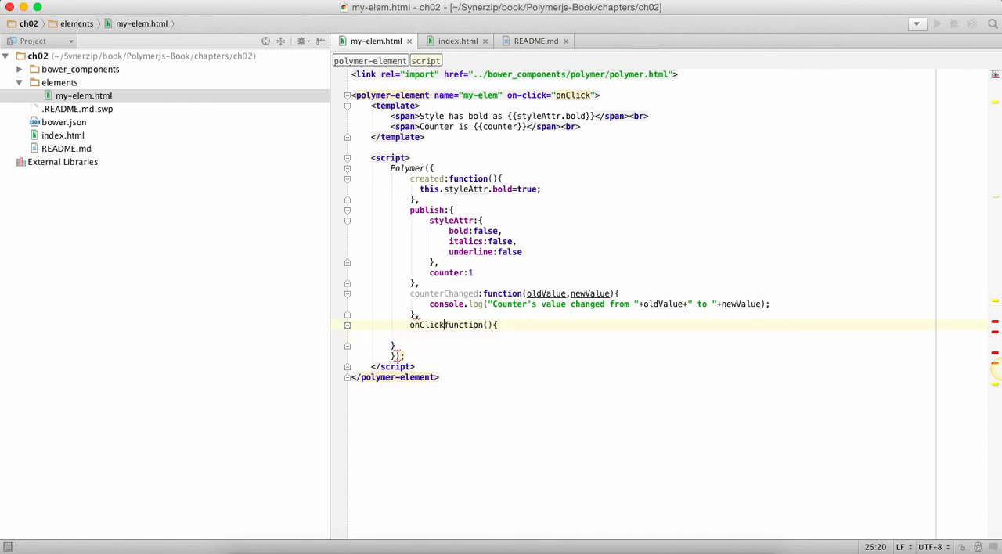
{"action": "type", "text": ":"}
{"action": "key", "text": "Down"}
{"action": "key", "text": "Down"}
{"action": "key", "text": "Up"}
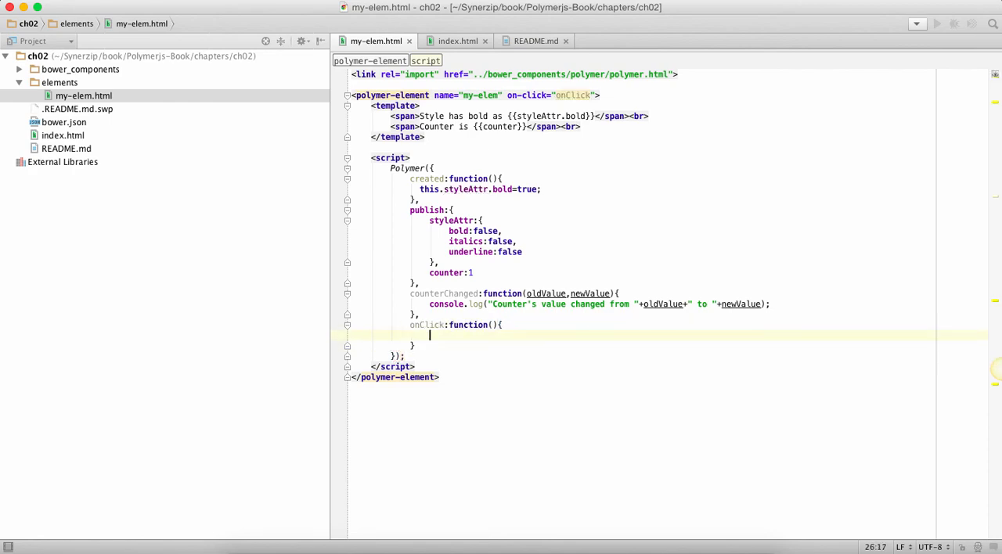
{"action": "type", "text": "this.cou"}
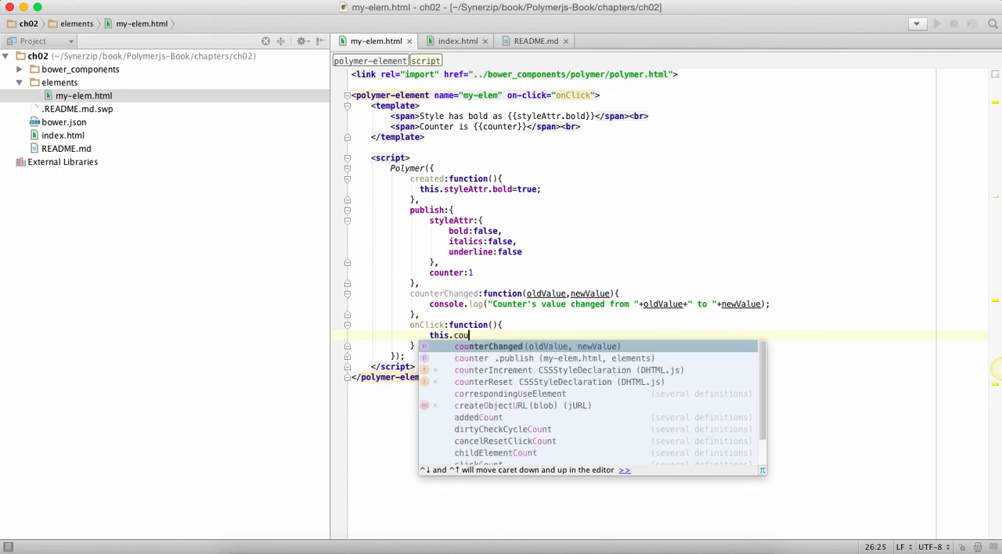
{"action": "type", "text": "nter="}
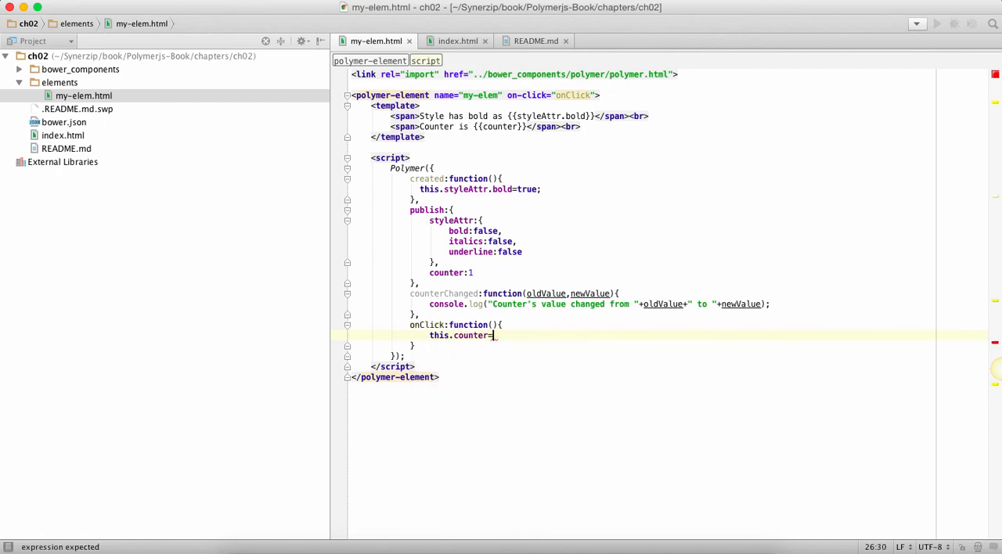
{"action": "type", "text": "22;"}
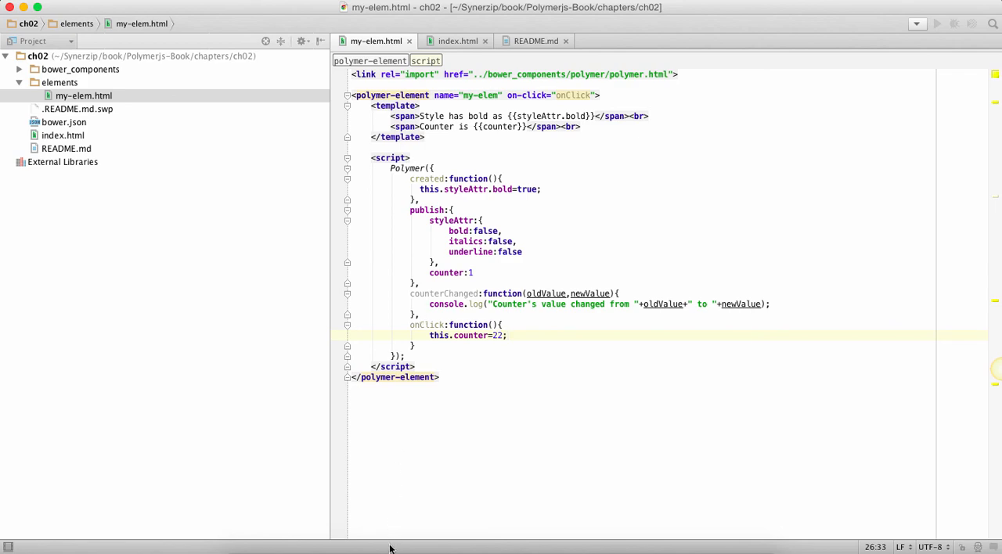
Select index.html in the Project tree
{"action": "left_click", "coordinate": [63, 136]}
Open index.html in Chrome, view the console logging counter 1 to 22, then reload to reset it
{"action": "right_click", "coordinate": [63, 136]}
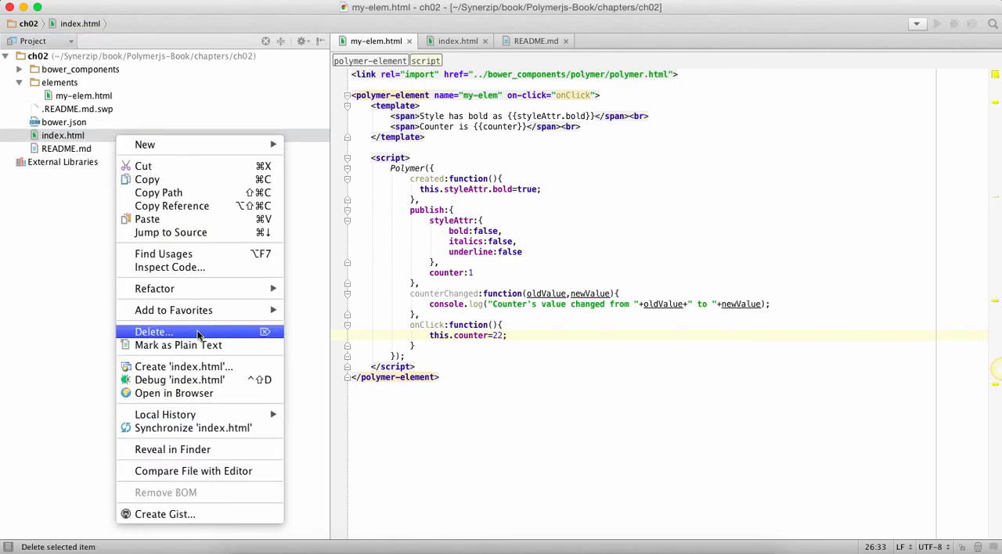
{"action": "left_click", "coordinate": [205, 395]}
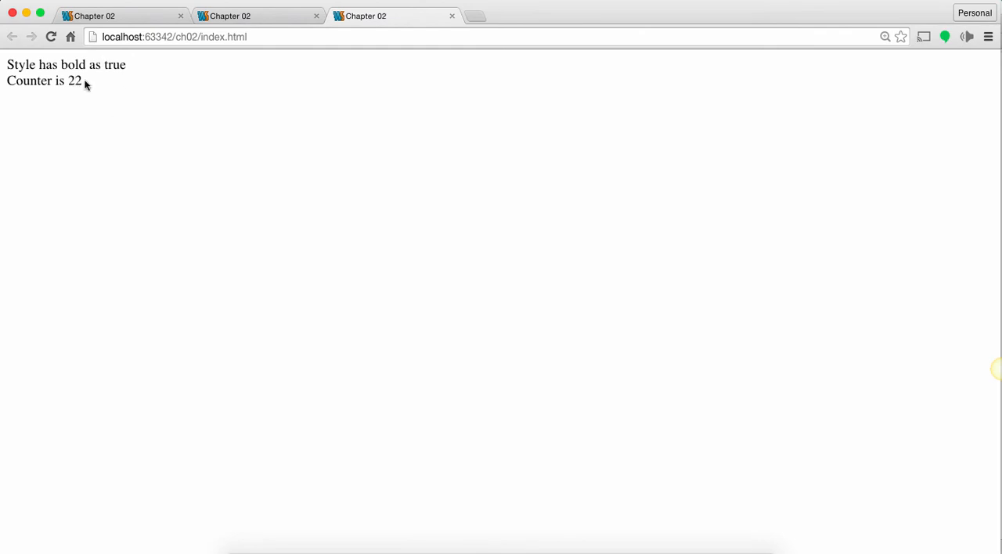
{"action": "right_click", "coordinate": [160, 210]}
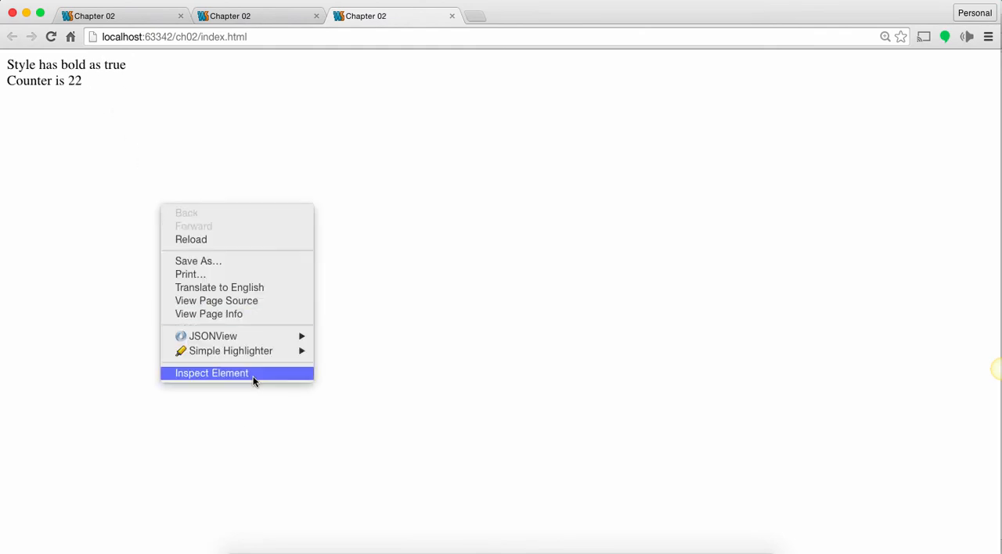
{"action": "left_click", "coordinate": [211, 373]}
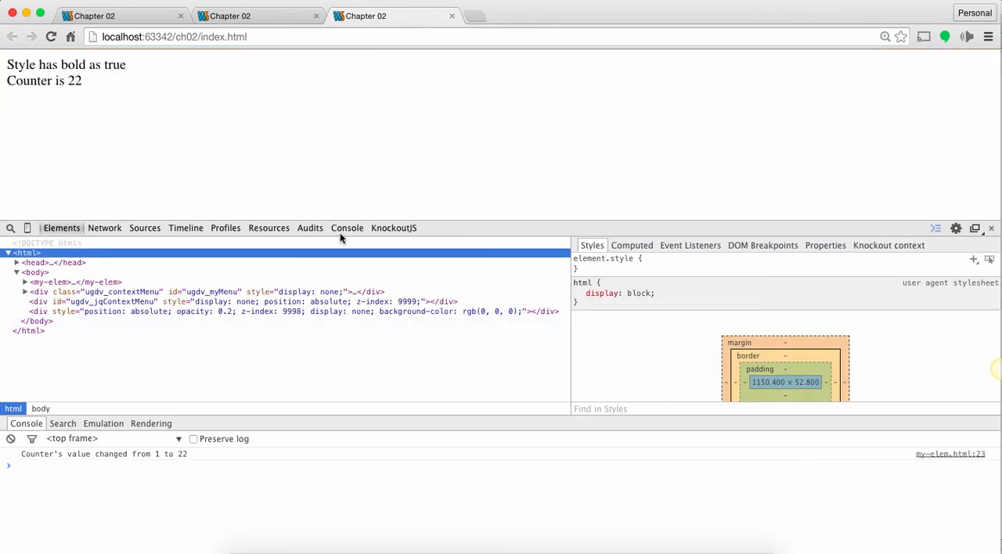
{"action": "left_click", "coordinate": [347, 228]}
{"action": "left_click", "coordinate": [51, 37]}
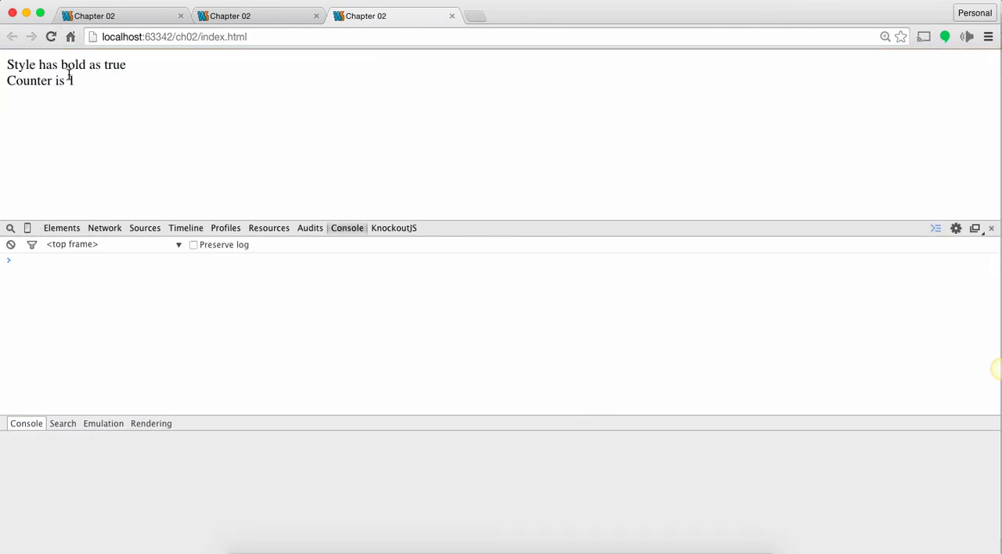
Highlight the onClick attribute, the onClick handler setting counter to 22, and counterChanged in the editor
{"action": "left_click", "coordinate": [348, 537]}
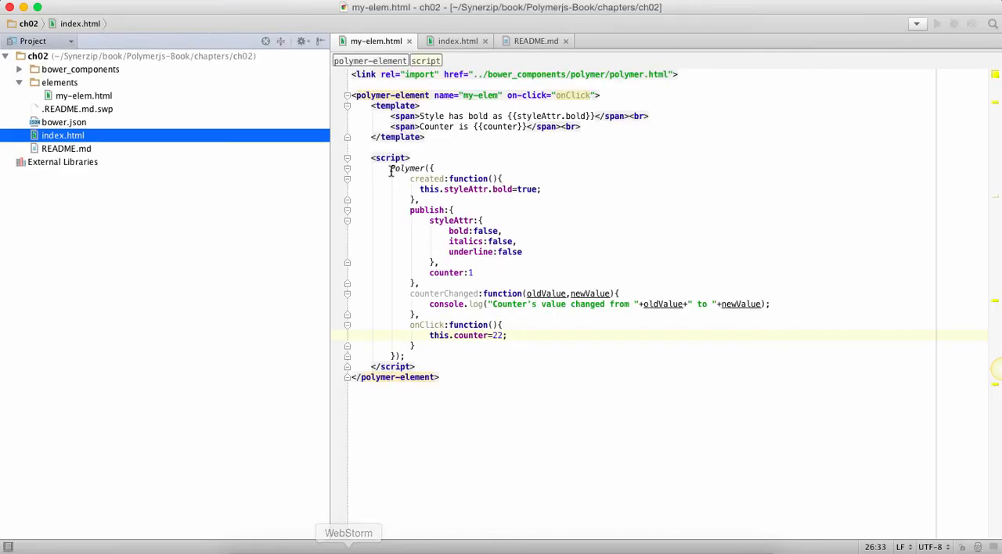
{"action": "double_click", "coordinate": [573, 94]}
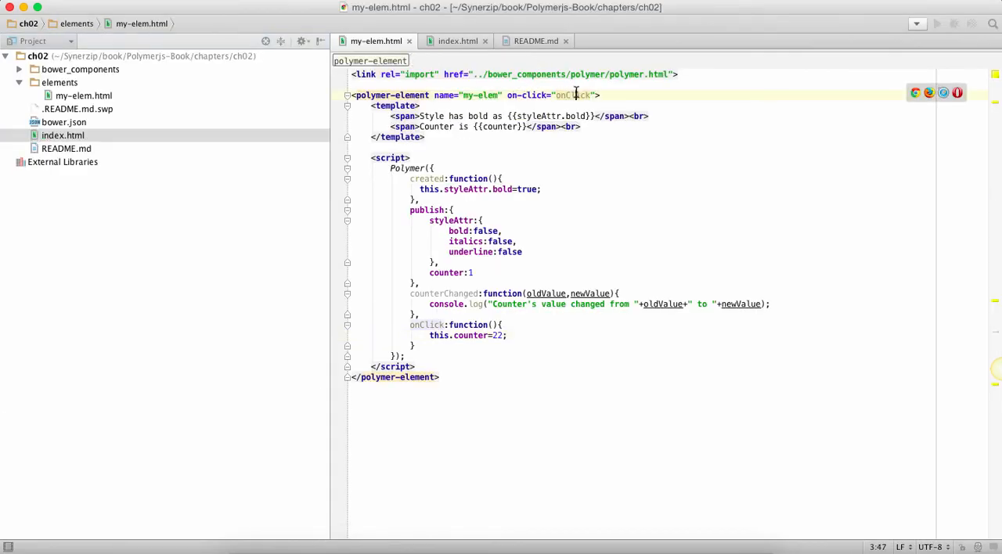
{"action": "double_click", "coordinate": [427, 324]}
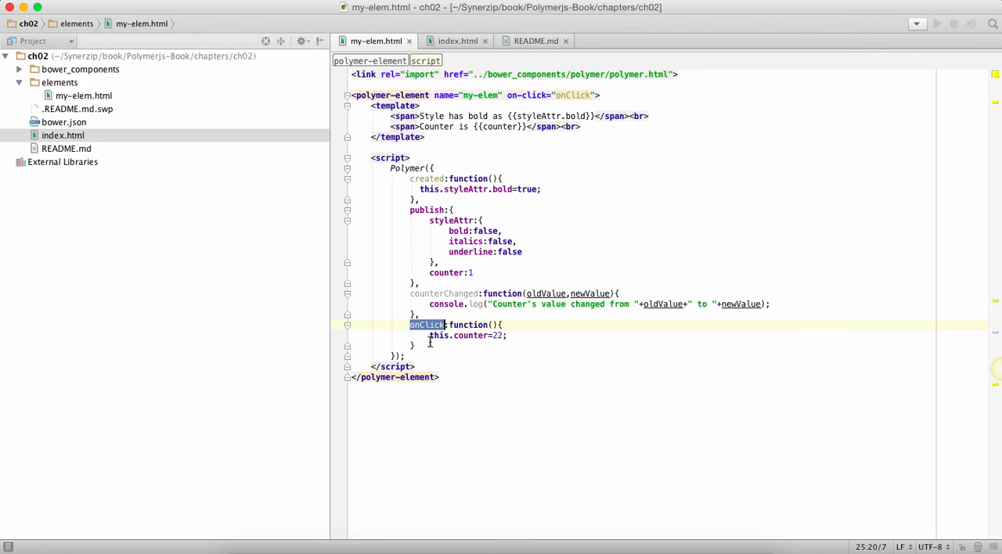
{"action": "left_click_drag", "start_coordinate": [429, 335], "coordinate": [510, 336]}
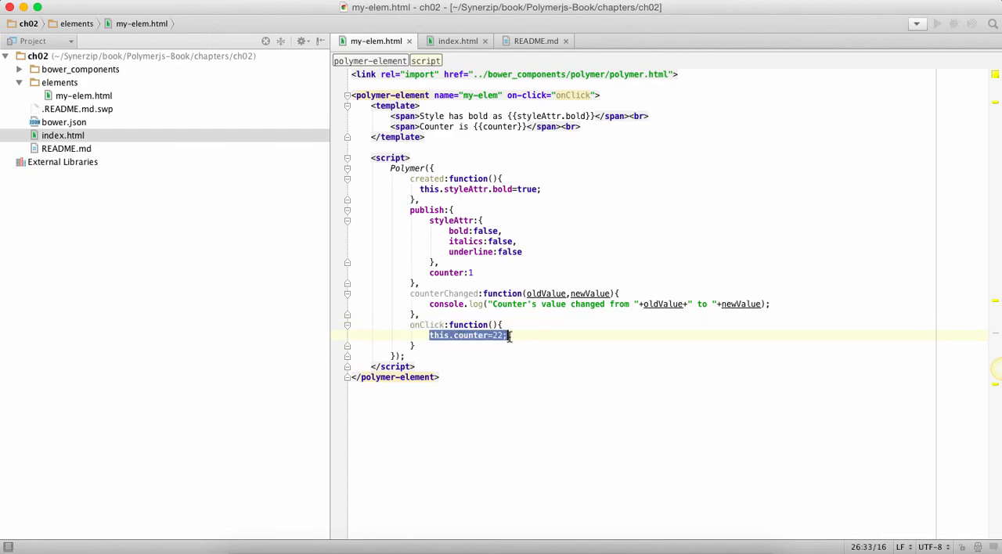
{"action": "double_click", "coordinate": [443, 294]}
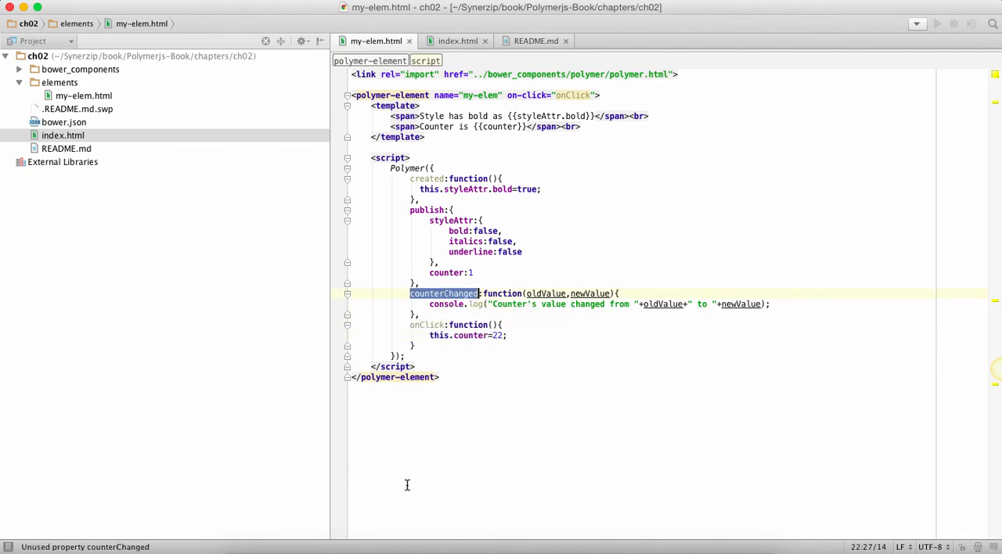
Switch to Chrome and click the element so the counter becomes 22
{"action": "key", "text": "super+Tab"}
{"action": "left_click", "coordinate": [59, 64]}
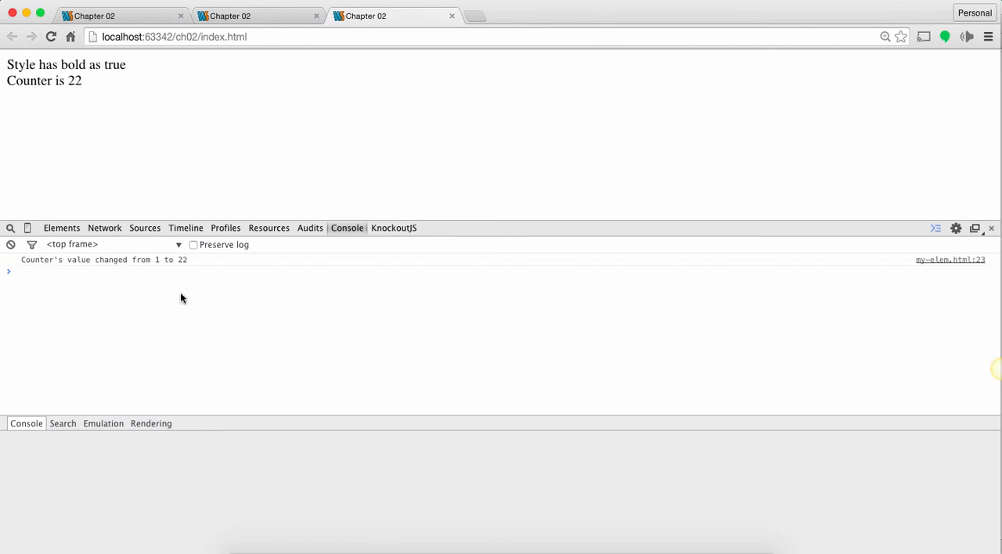
Show the Elements DOM tree, expand body and my-elem to see its shadow root, then collapse it
{"action": "left_click", "coordinate": [62, 228]}
{"action": "left_click", "coordinate": [16, 272]}
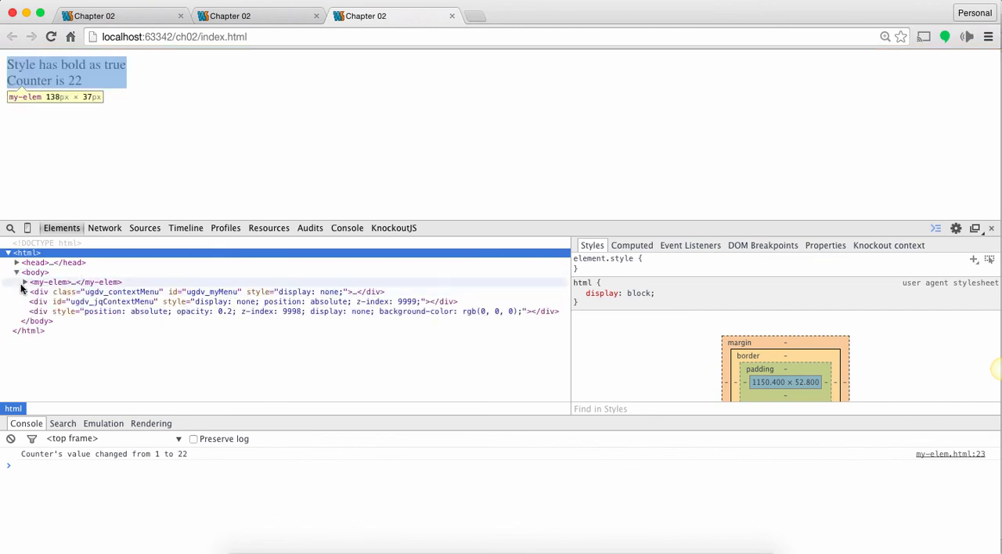
{"action": "left_click", "coordinate": [25, 282]}
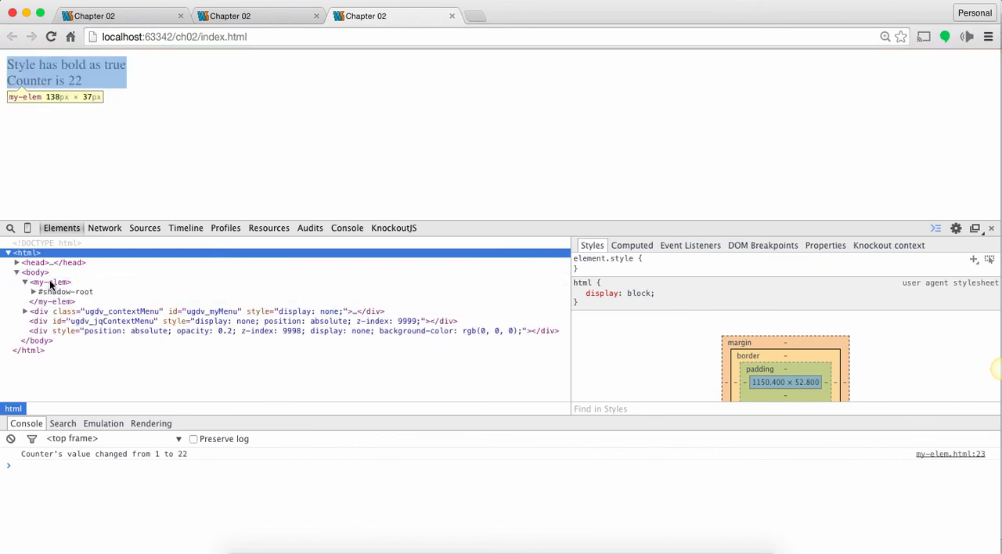
{"action": "left_click", "coordinate": [24, 282]}
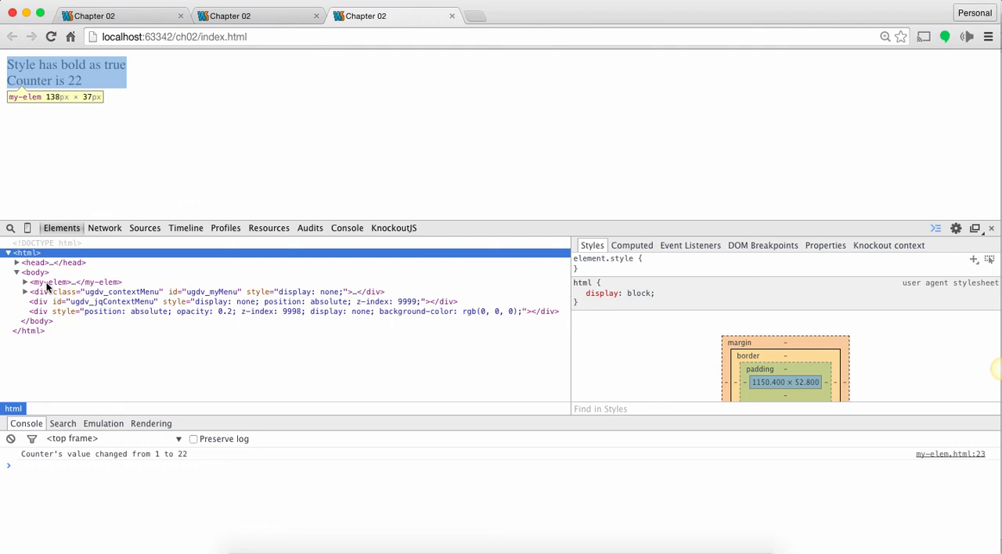
Add counter="5" to the <my-elem> tag in index.html and reload the page in Chrome
{"action": "left_click", "coordinate": [301, 544]}
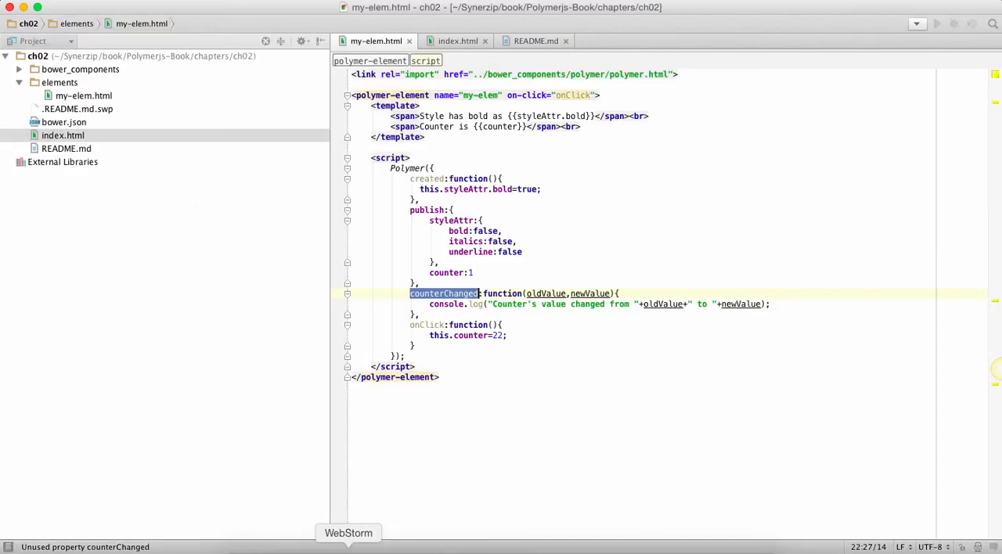
{"action": "left_click", "coordinate": [91, 136]}
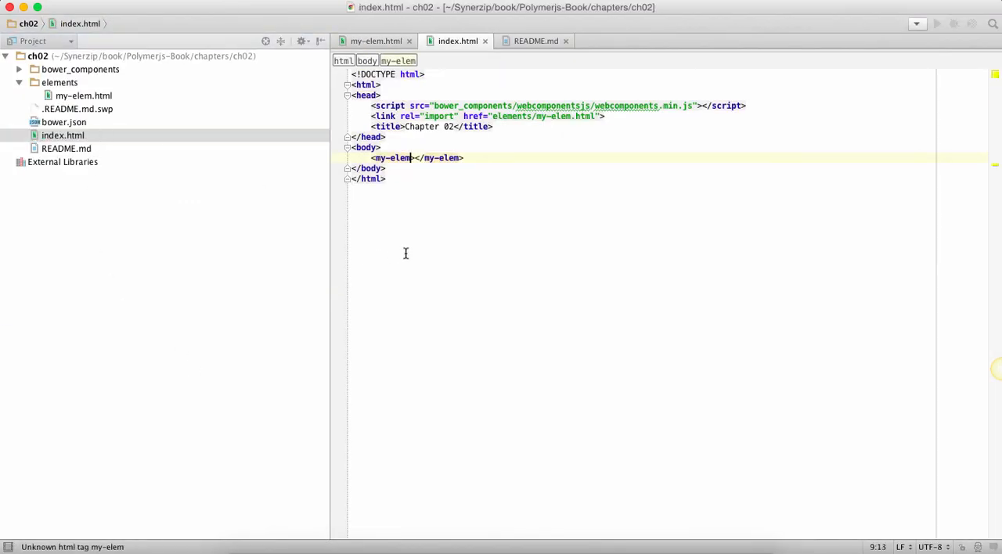
{"action": "left_click", "coordinate": [411, 158]}
{"action": "type", "text": "counter=\""}
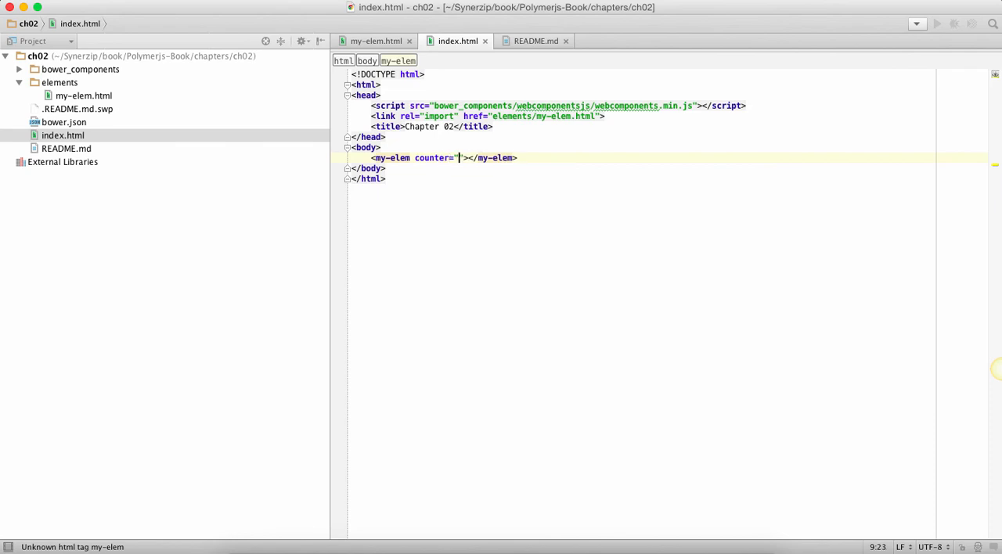
{"action": "type", "text": "5"}
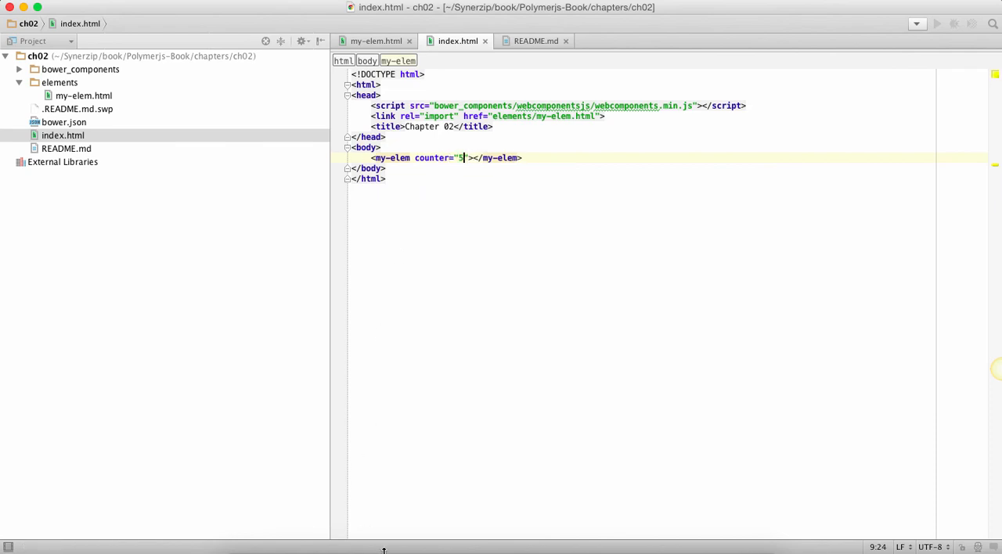
{"action": "left_click", "coordinate": [395, 544]}
{"action": "left_click", "coordinate": [50, 37]}
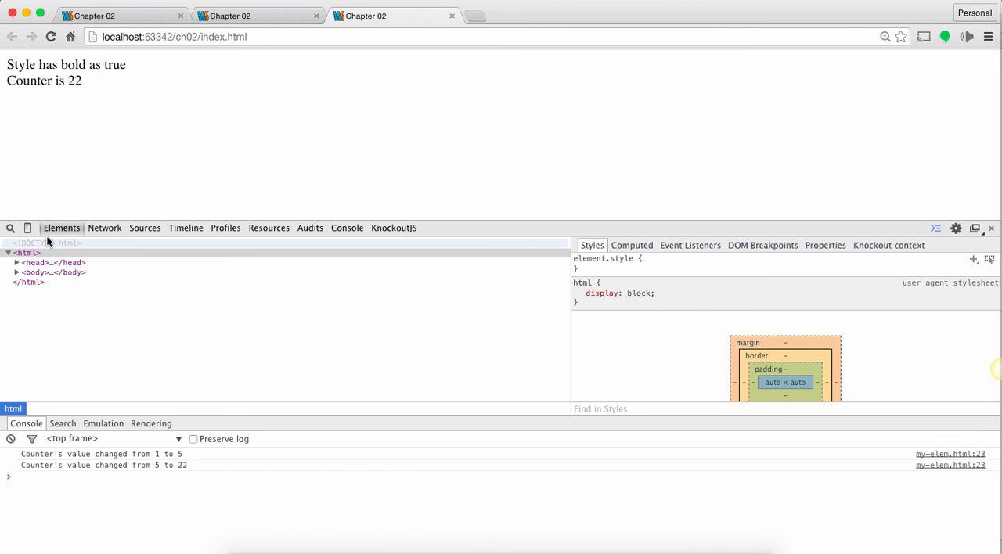
Expand body and inspect my-elem still showing counter="5", then return to WebStorm
{"action": "left_click", "coordinate": [17, 273]}
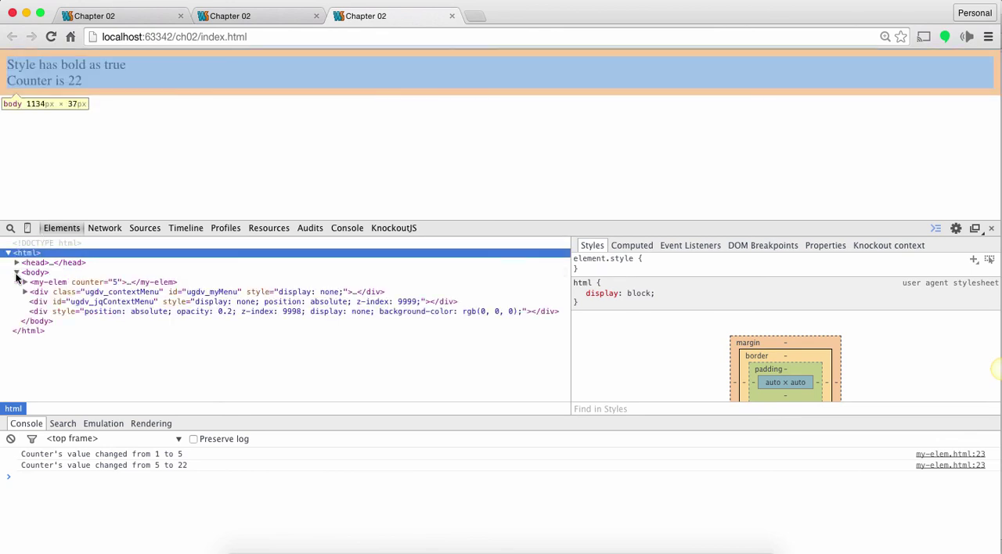
{"action": "left_click", "coordinate": [62, 282]}
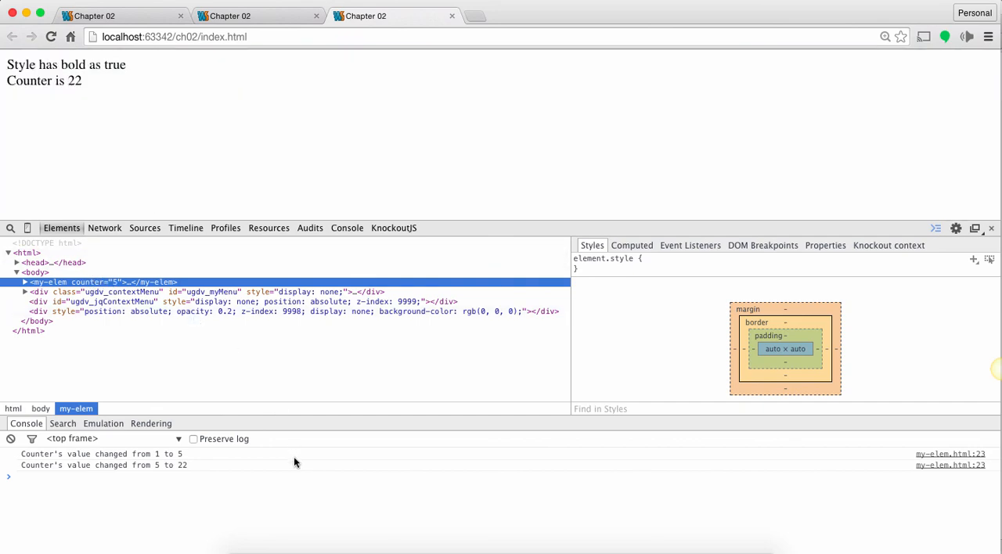
{"action": "left_click", "coordinate": [348, 548]}
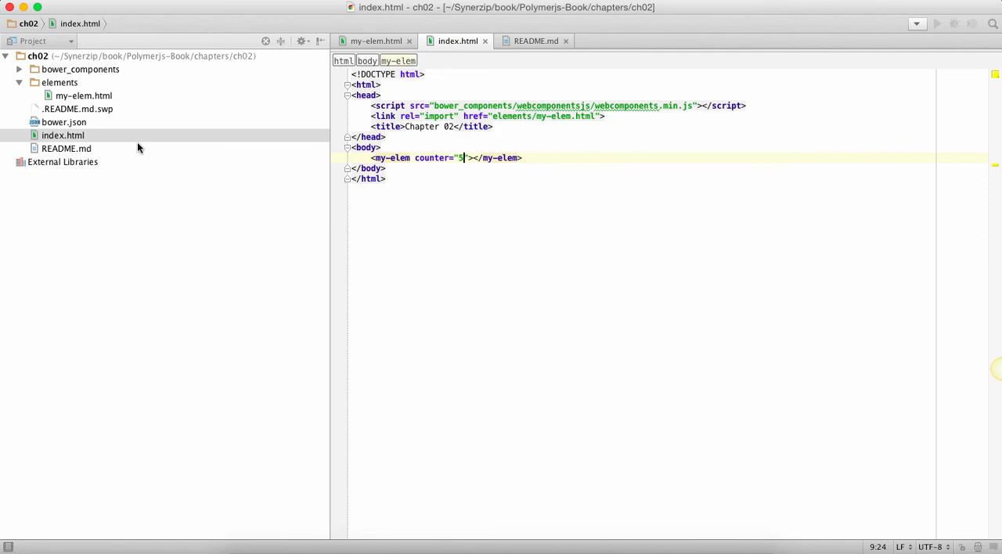
Review the counter="5" attribute in index.html and reopen my-elem.html
{"action": "left_click", "coordinate": [62, 135]}
{"action": "left_click", "coordinate": [84, 95]}
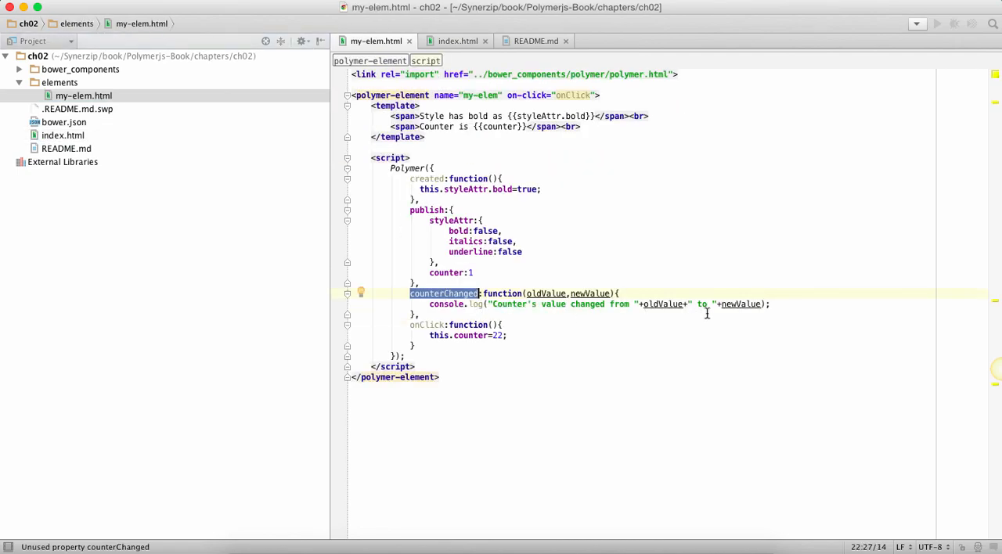
{"action": "left_click", "coordinate": [507, 336]}
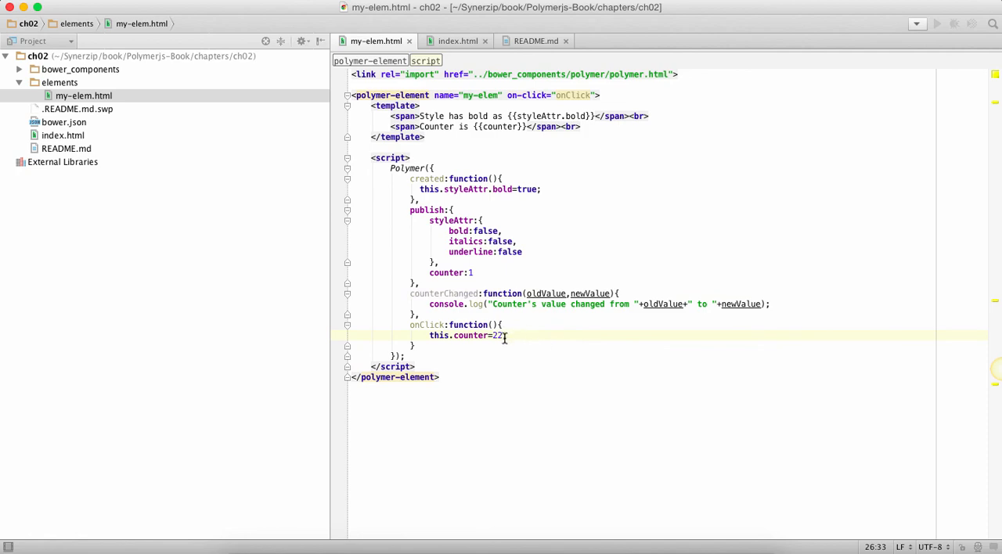
{"action": "double_click", "coordinate": [75, 137]}
{"action": "double_click", "coordinate": [431, 158]}
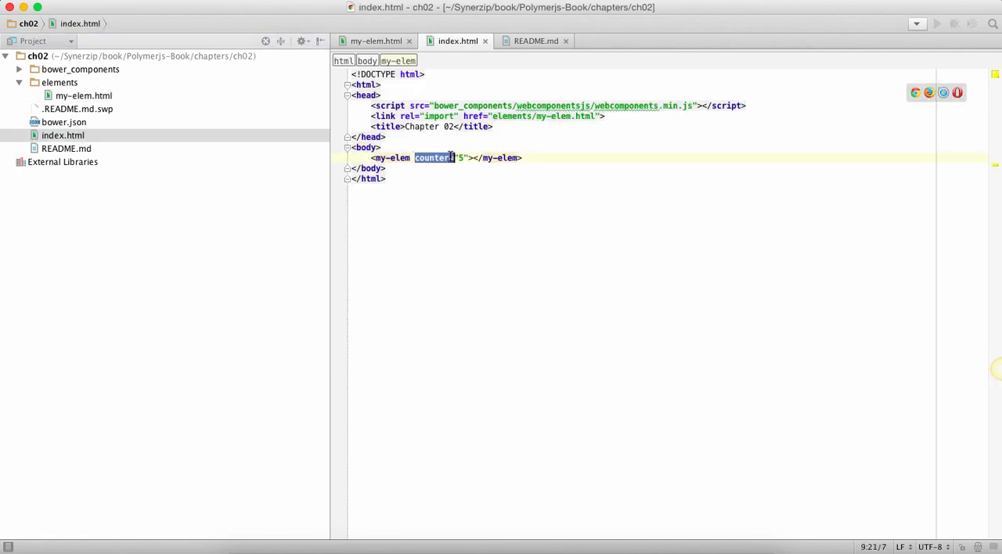
{"action": "left_click_drag", "start_coordinate": [451, 157], "coordinate": [468, 158]}
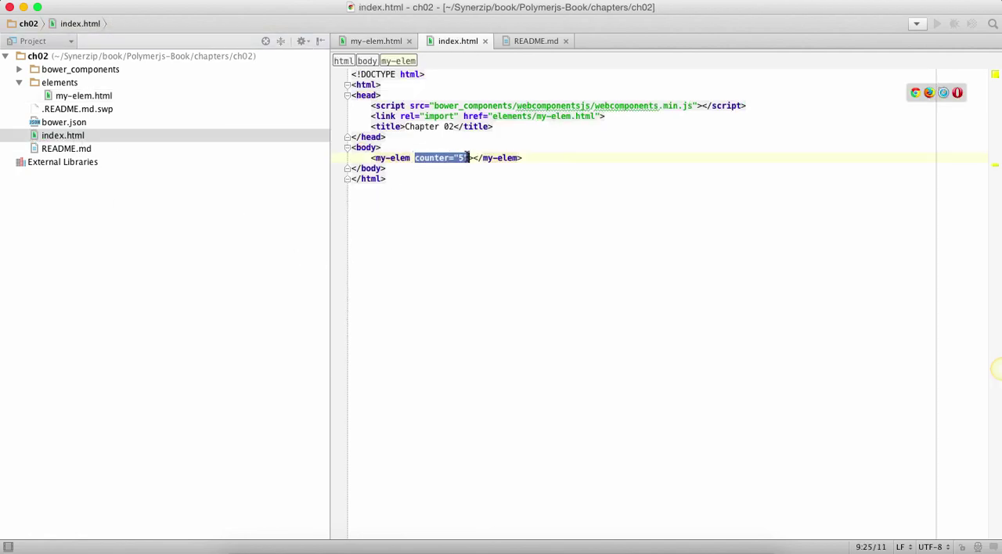
{"action": "double_click", "coordinate": [83, 95]}
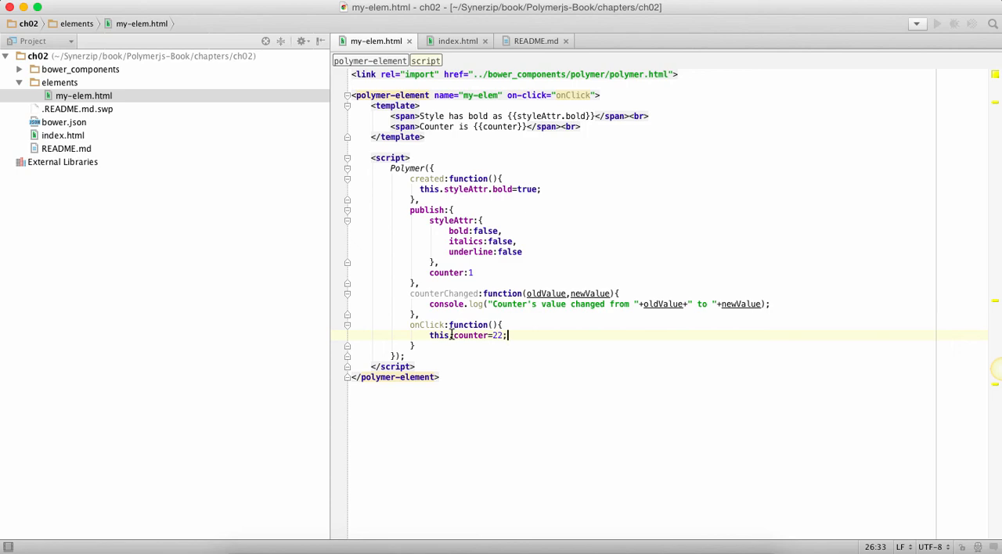
Replace counter:1 with counter:{ value:1, reflect:true } in my-elem.html
{"action": "left_click", "coordinate": [476, 273]}
{"action": "type", "text": "{"}
{"action": "key", "text": "Return"}
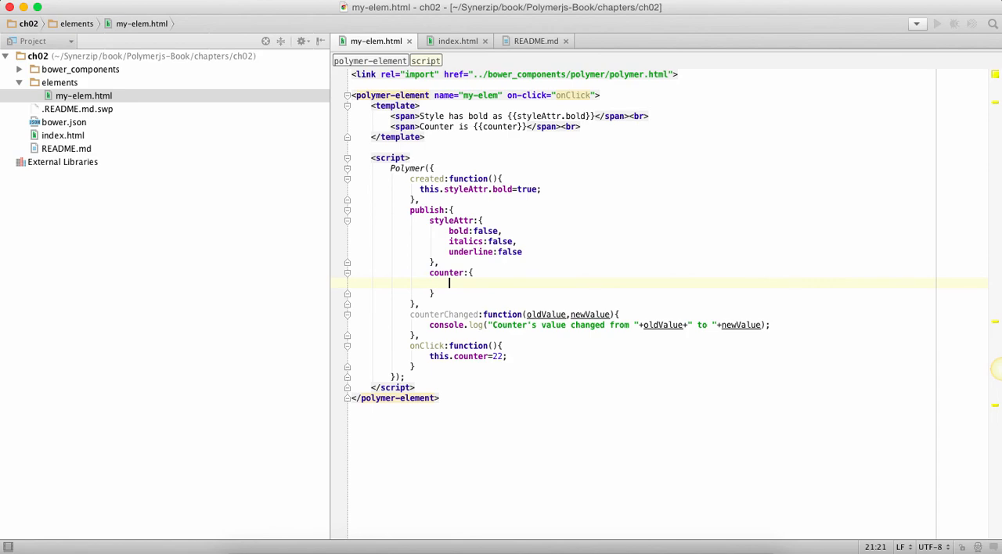
{"action": "type", "text": "val"}
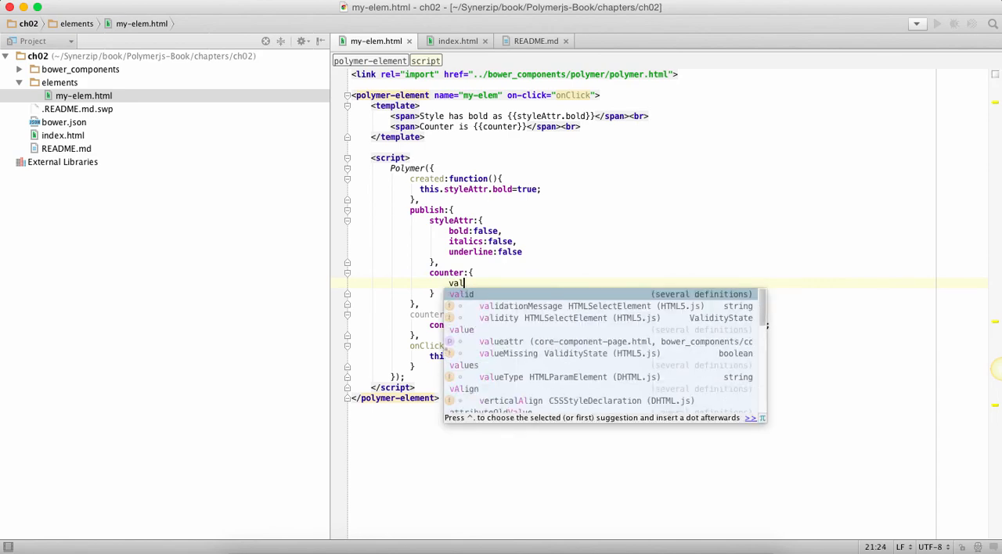
{"action": "type", "text": "ue:1,"}
{"action": "key", "text": "Return"}
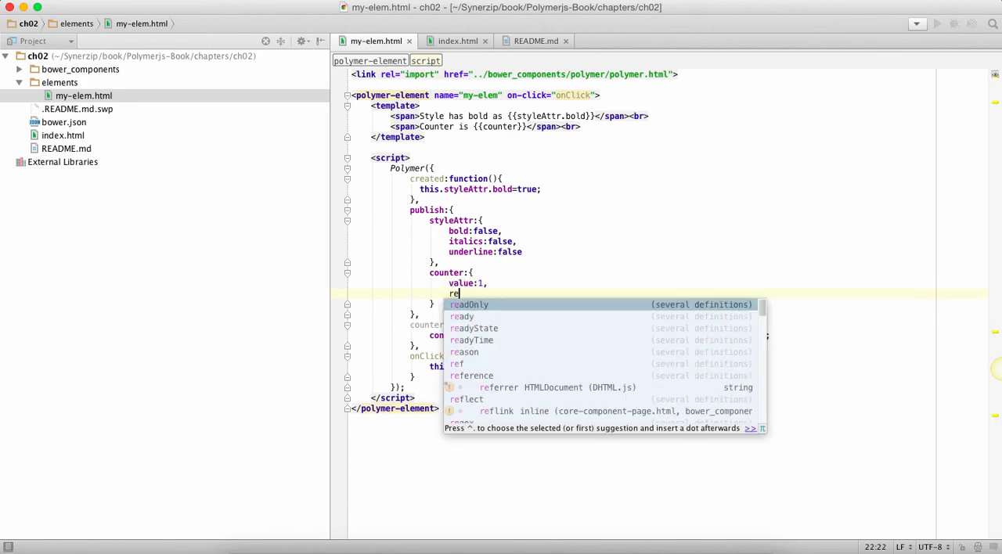
{"action": "type", "text": "reflect:true"}
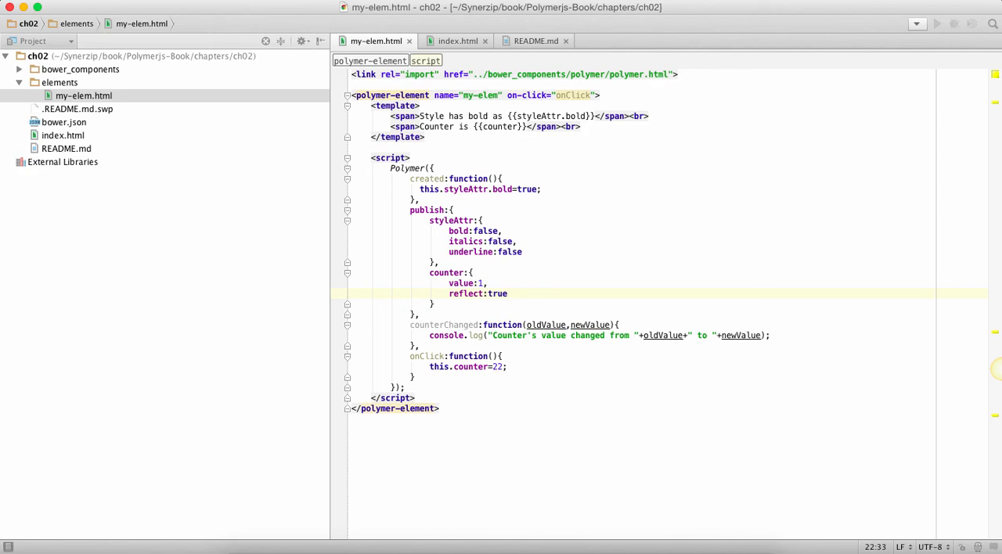
Reload the page so my-elem's DOM attribute reflects counter="22", then bring the vim README forward
{"action": "key", "text": "super+Tab"}
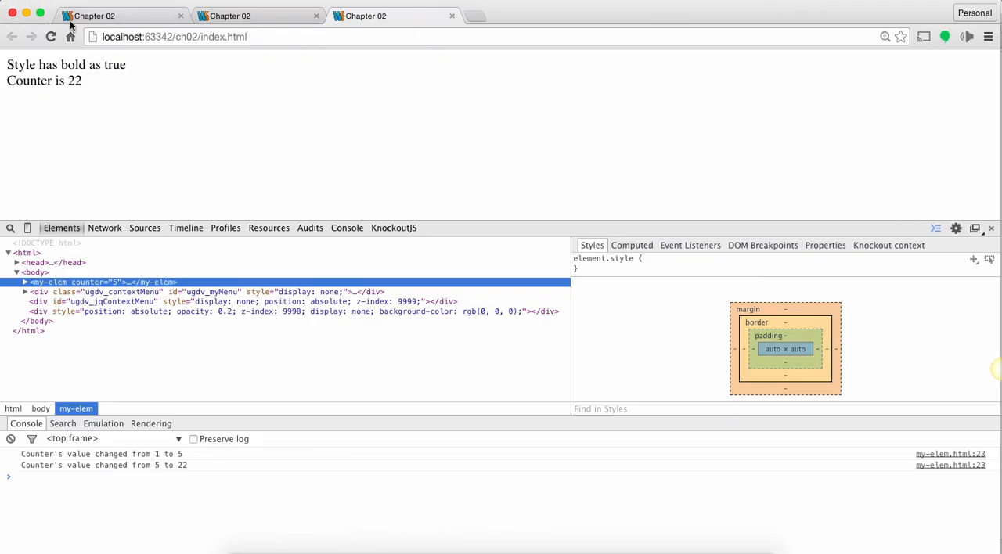
{"action": "left_click", "coordinate": [52, 37]}
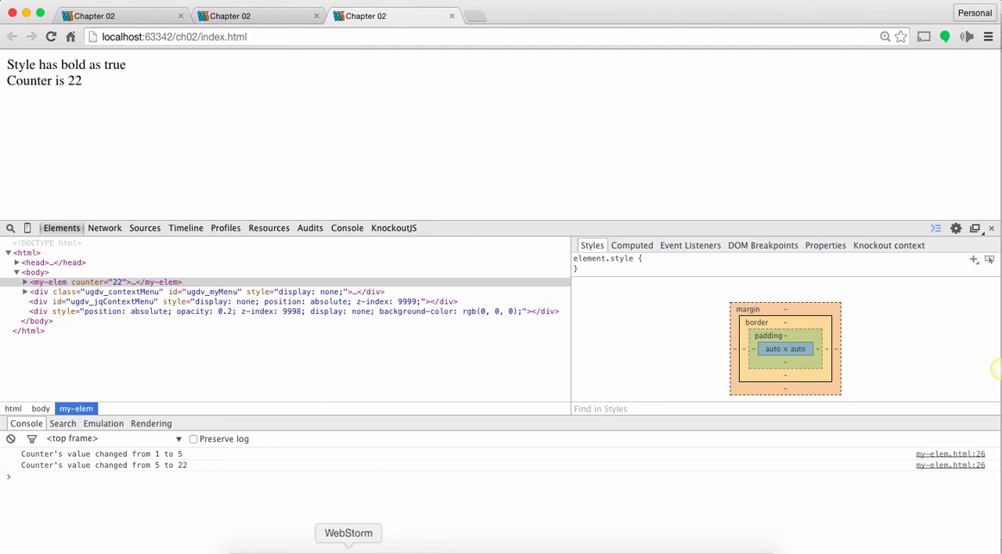
{"action": "left_click", "coordinate": [301, 548]}
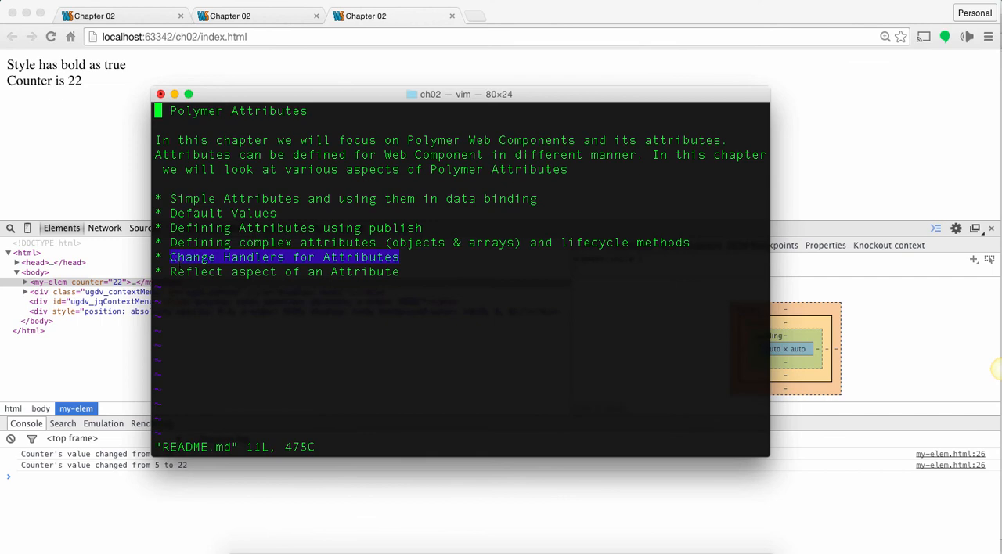